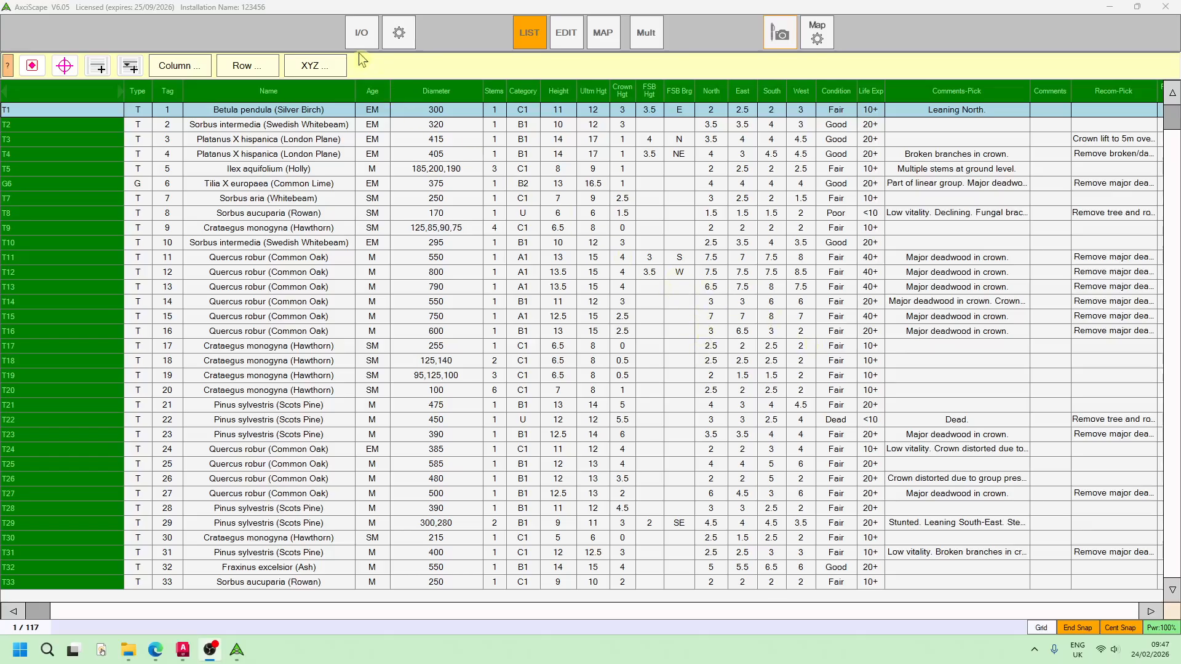
# Open the field layout settings and bring up the system fields available for single-field import
pyautogui.click(398, 32)
pyautogui.click(390, 410)
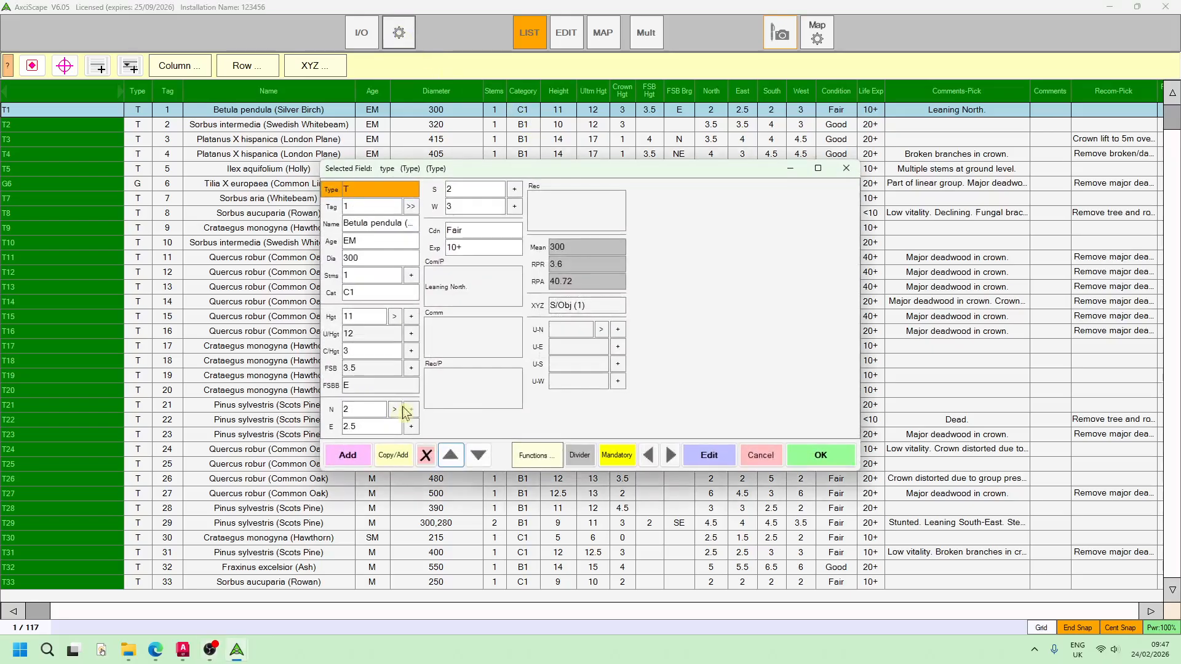
pyautogui.click(534, 456)
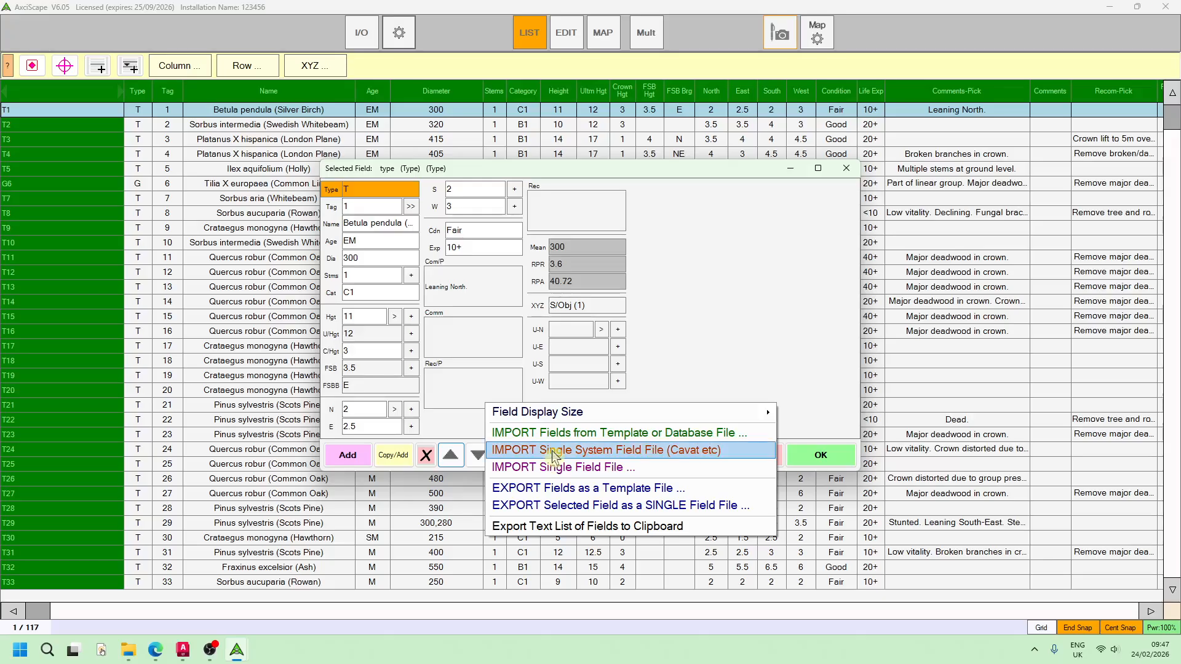
pyautogui.click(555, 452)
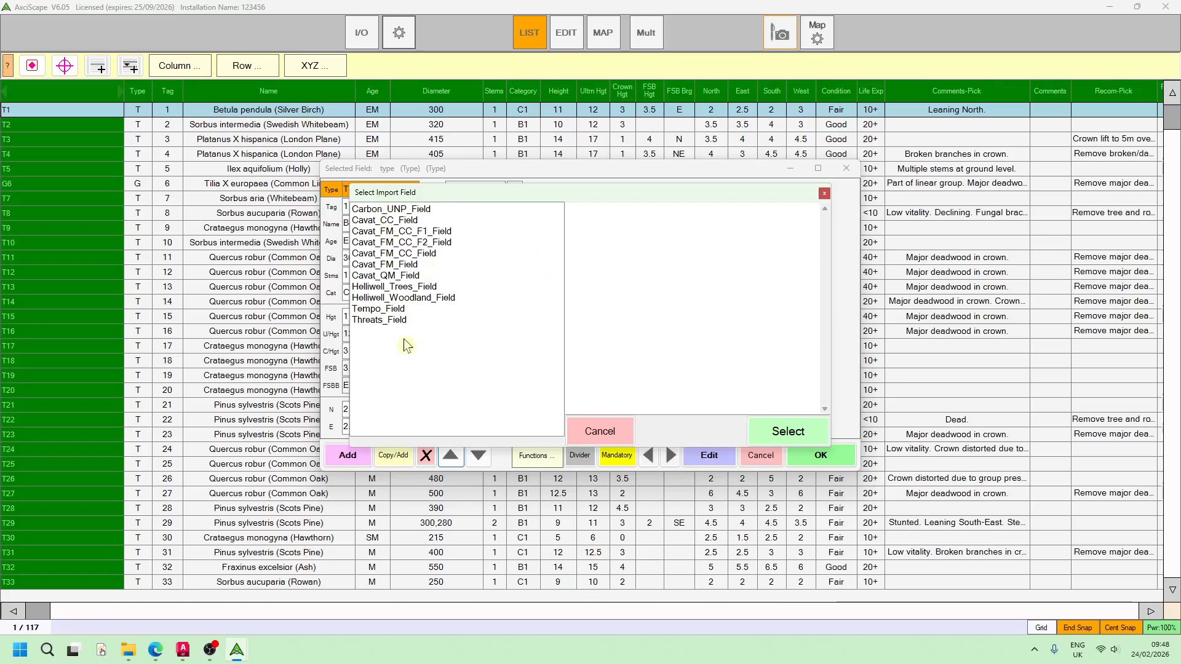
# Review the descriptions of the Threats, Helliwell Woodland and Cavat full-method fields in the import selection
pyautogui.click(386, 320)
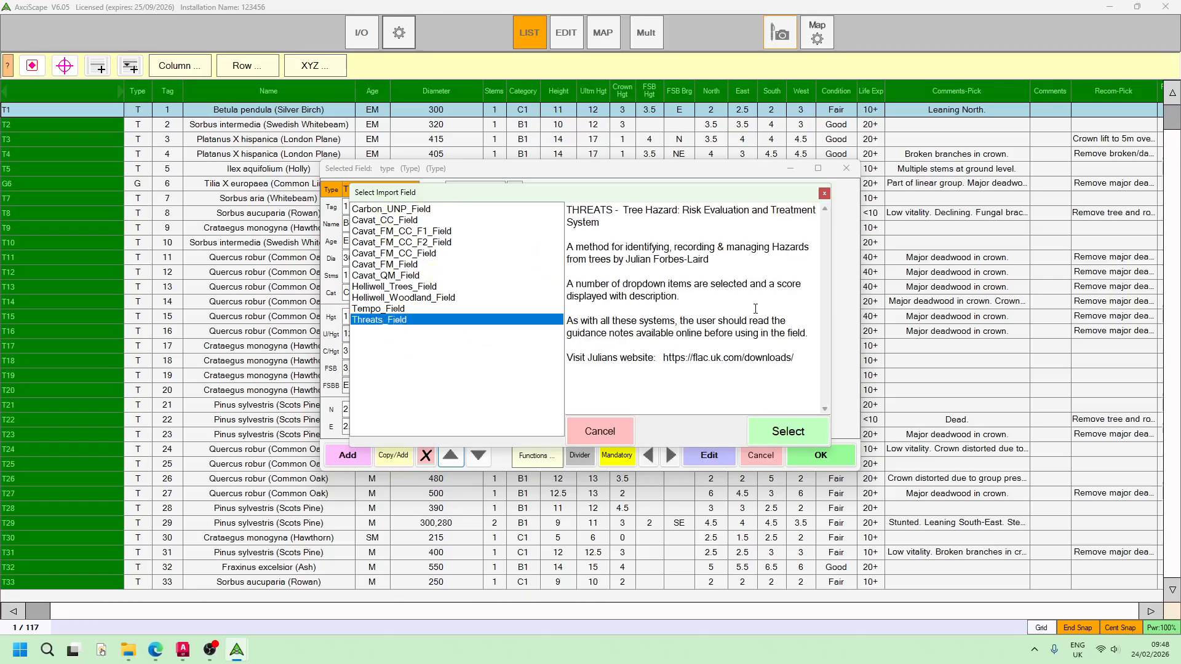
pyautogui.click(394, 299)
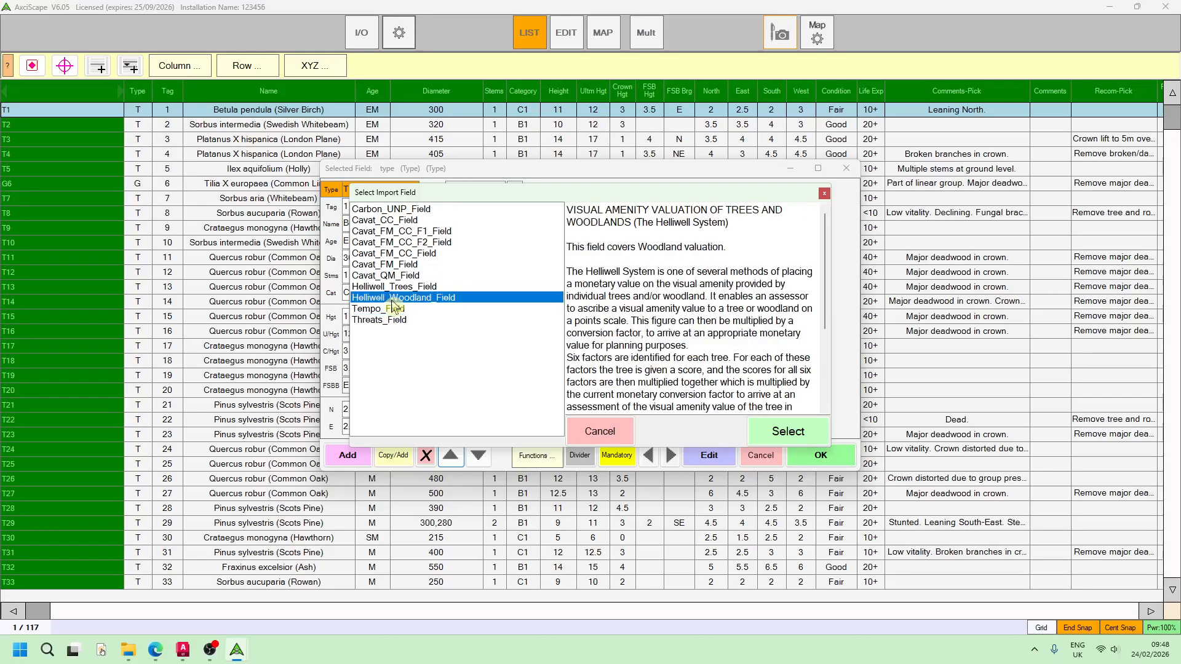
pyautogui.click(382, 264)
pyautogui.click(384, 242)
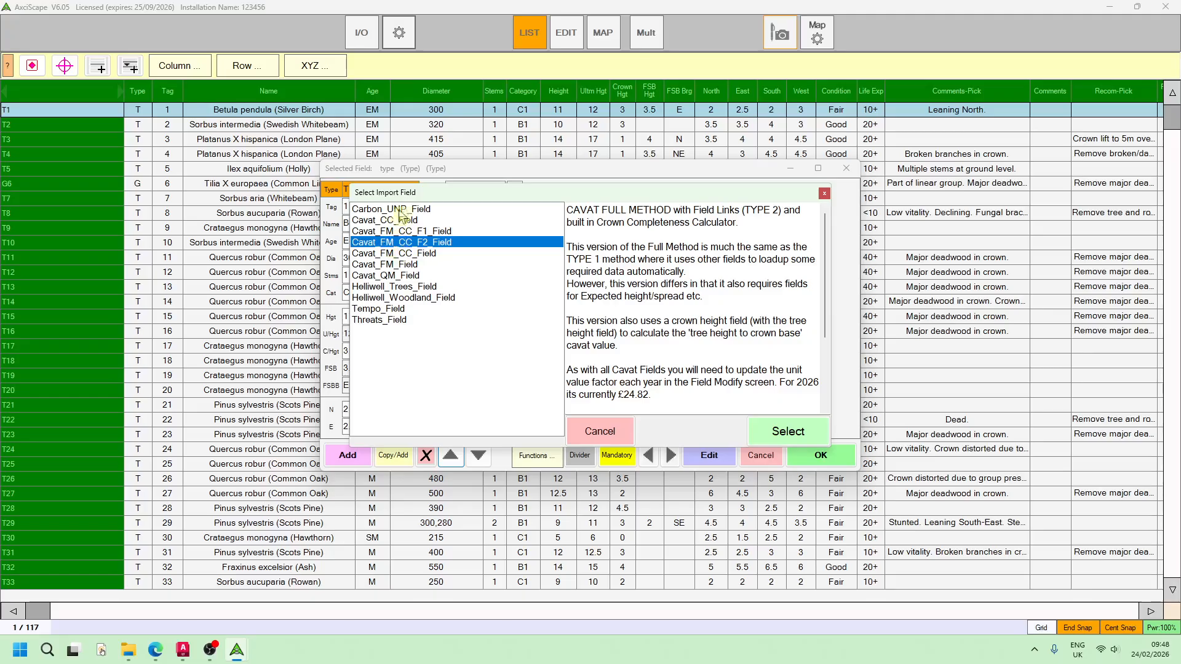
# Import the system field Tempo_Field and accept its interactive formula with the grid and edit title Tempo
pyautogui.click(387, 310)
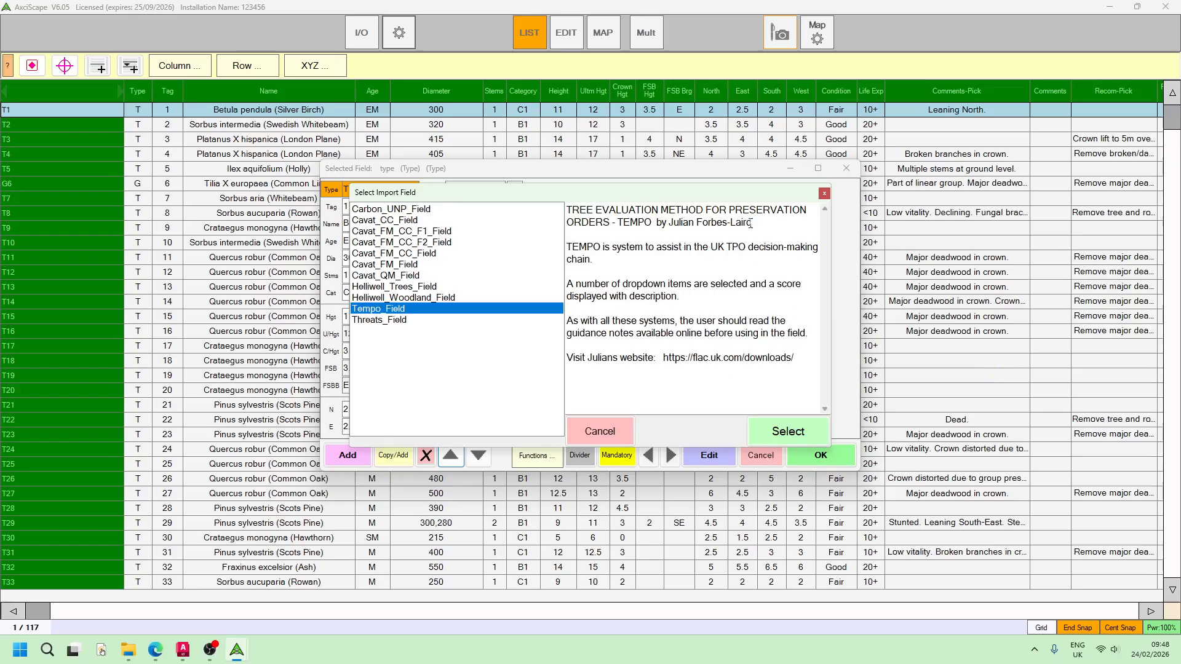
pyautogui.click(803, 433)
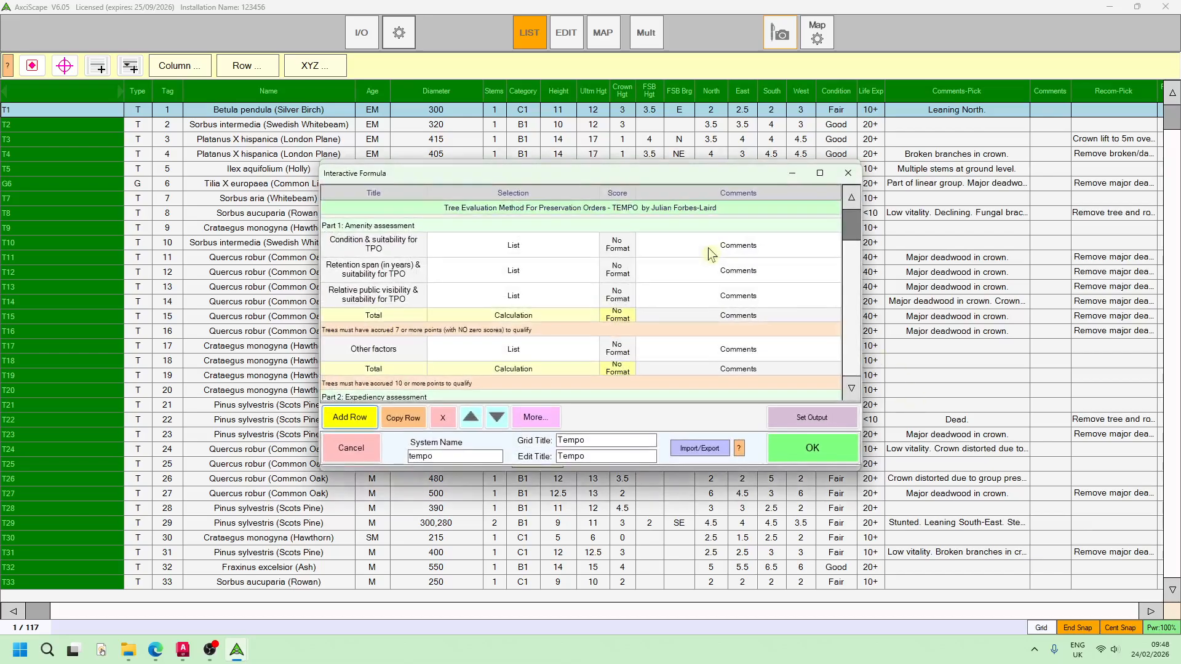
pyautogui.scroll(-3, 711, 254)
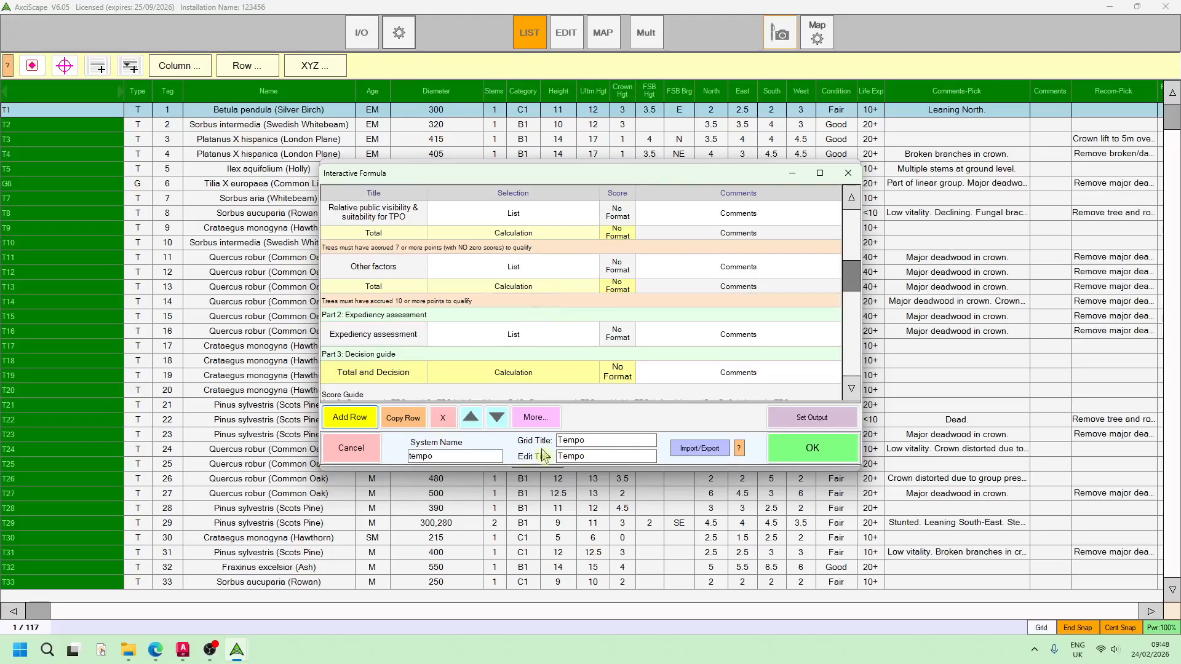
pyautogui.click(810, 460)
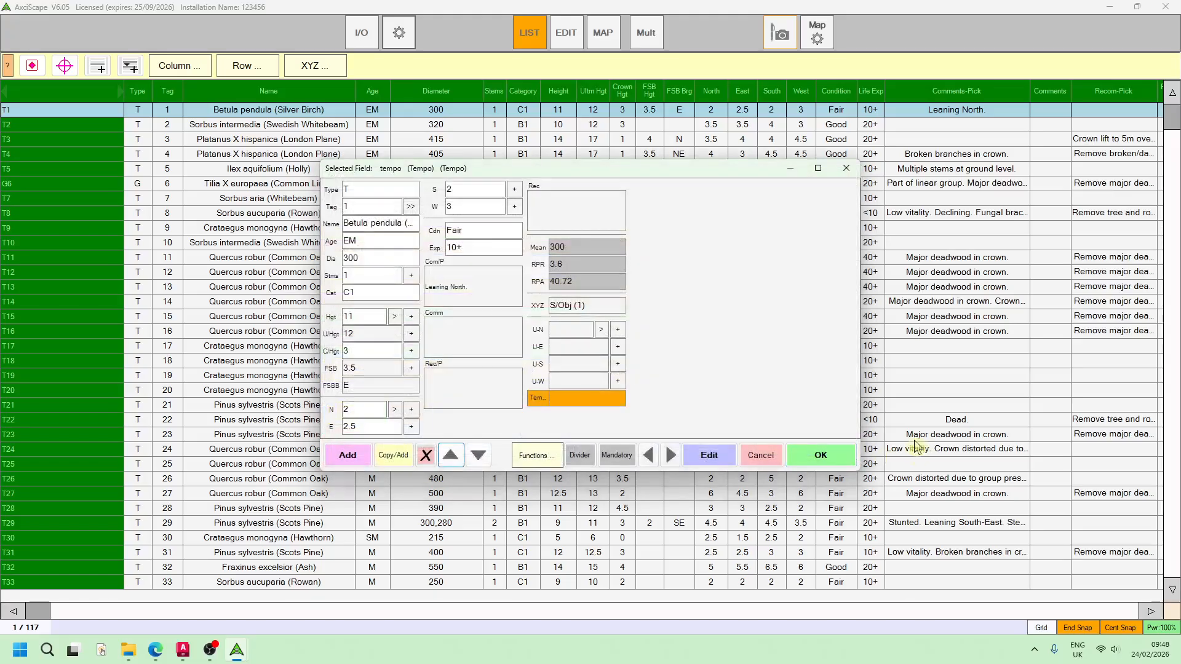
# Move the Tempo field up the field order to directly below Name and save the layout
pyautogui.click(451, 455)
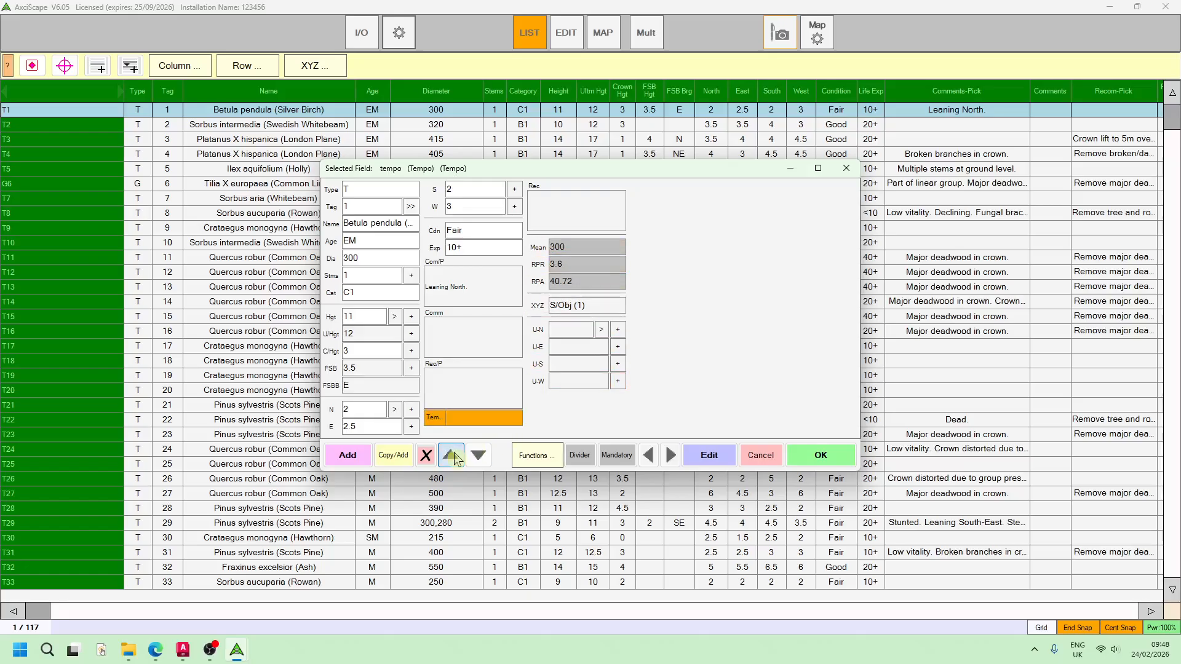
pyautogui.click(454, 458)
pyautogui.click(454, 458)
pyautogui.doubleClick(454, 459)
pyautogui.click(453, 459)
pyautogui.click(454, 459)
pyautogui.click(454, 459)
pyautogui.click(454, 459)
pyautogui.click(454, 458)
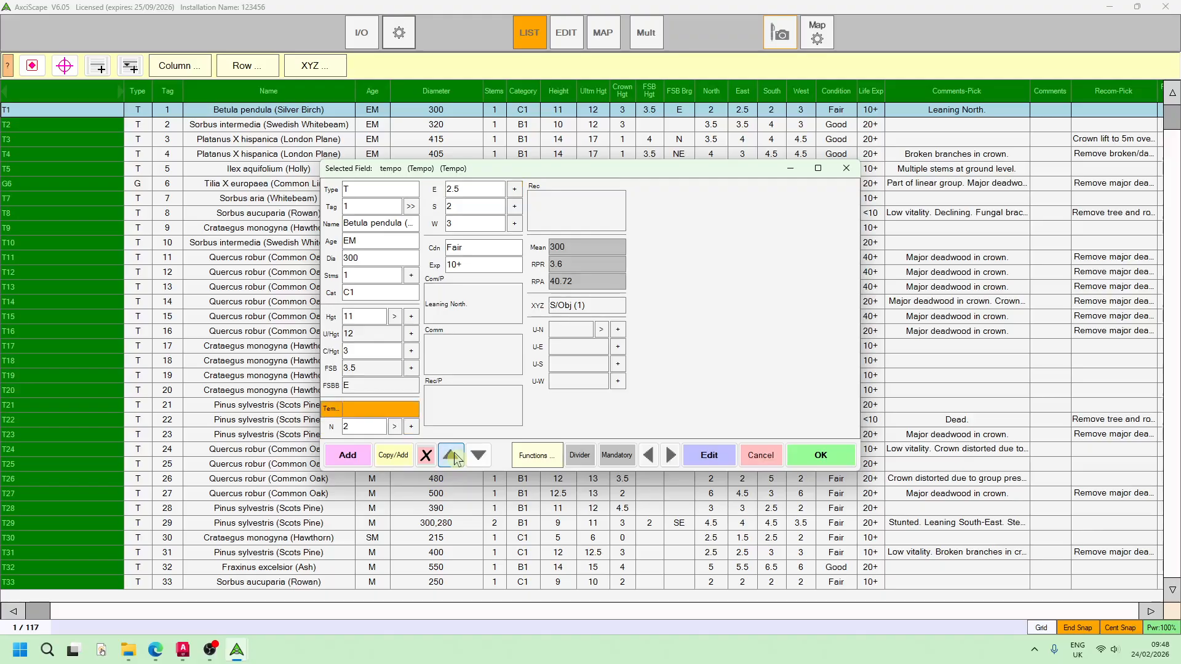
pyautogui.click(454, 459)
pyautogui.click(454, 459)
pyautogui.click(454, 459)
pyautogui.click(454, 459)
pyautogui.click(454, 459)
pyautogui.click(454, 459)
pyautogui.click(454, 459)
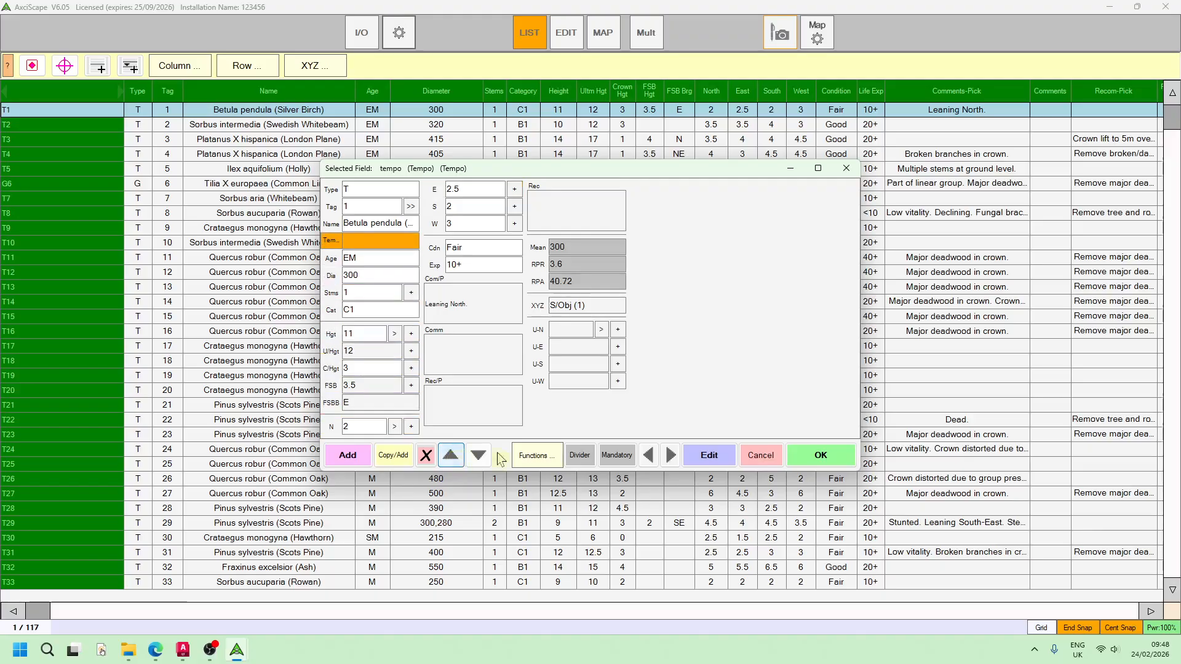
pyautogui.click(819, 460)
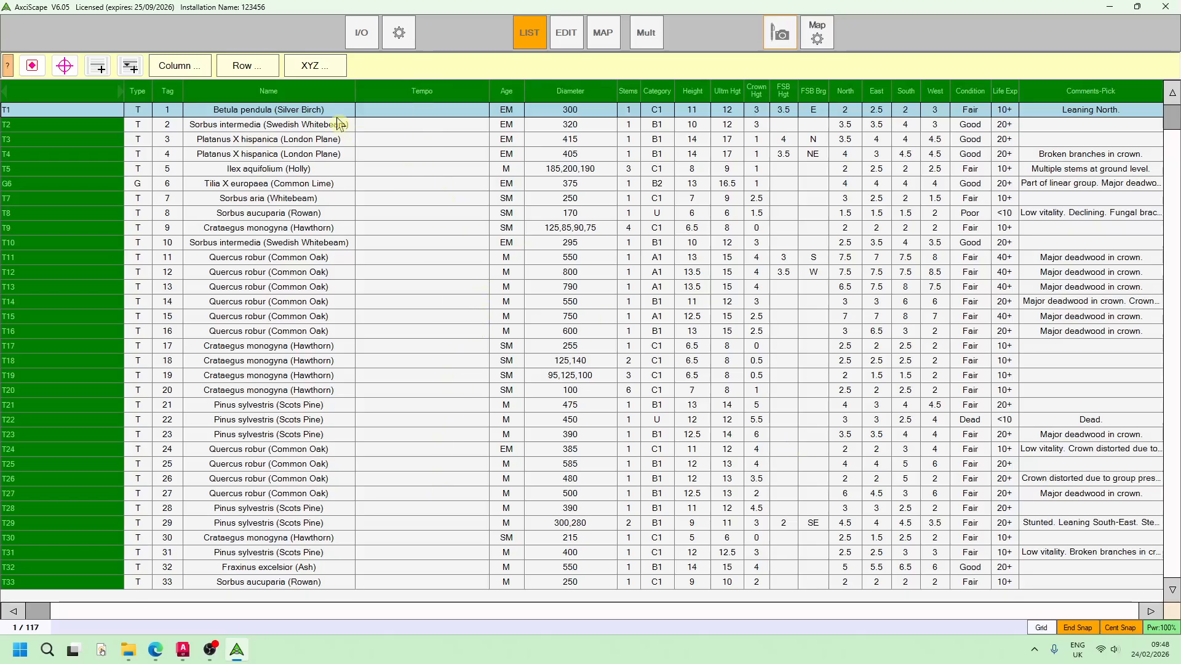
# Examine the Tempo field's formula rows and the list options defined for Condition & suitability for TPO
pyautogui.click(409, 92)
pyautogui.rightClick(449, 94)
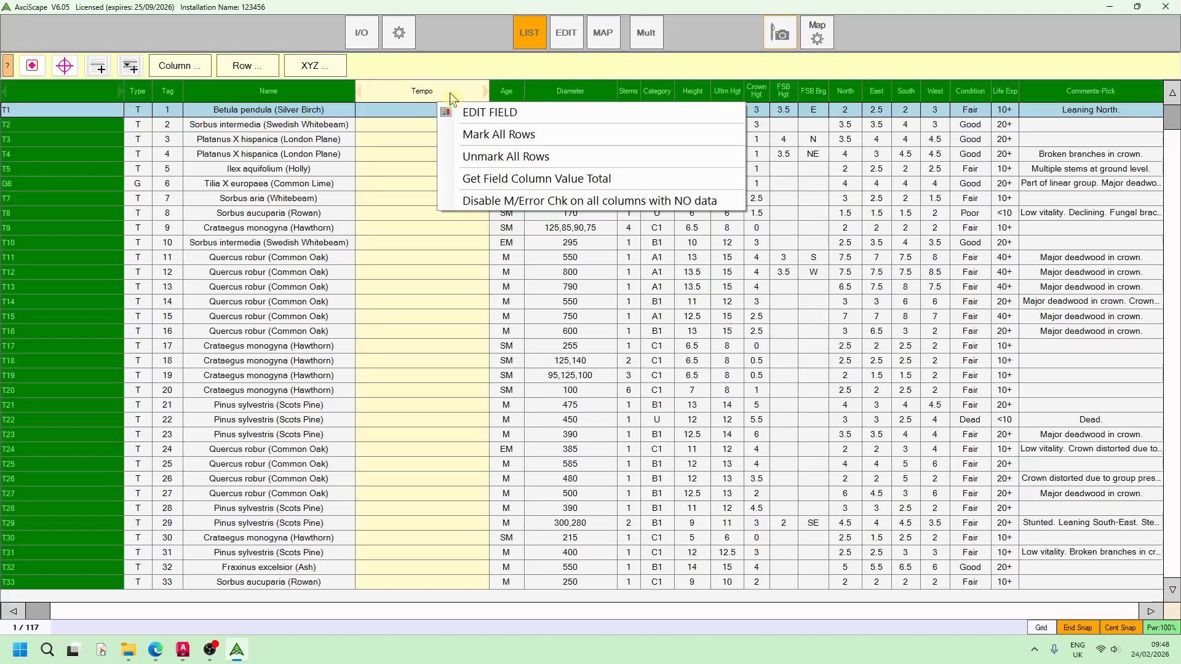
pyautogui.click(486, 111)
pyautogui.scroll(-3, 632, 259)
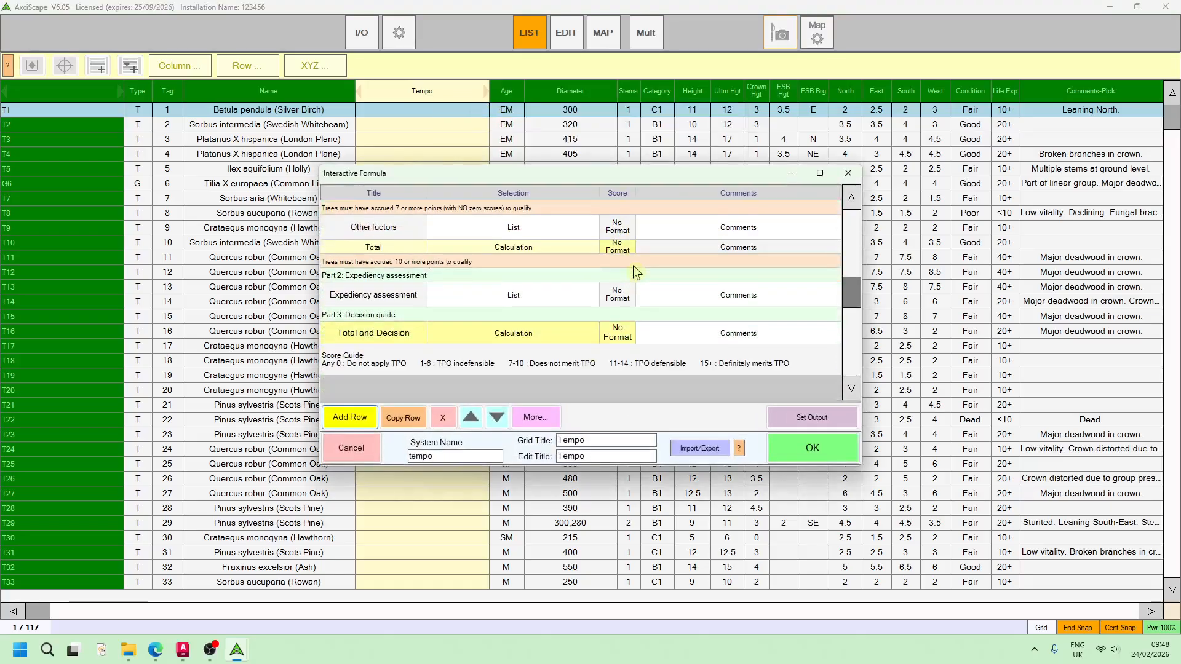
pyautogui.scroll(3, 633, 269)
pyautogui.scroll(1, 603, 308)
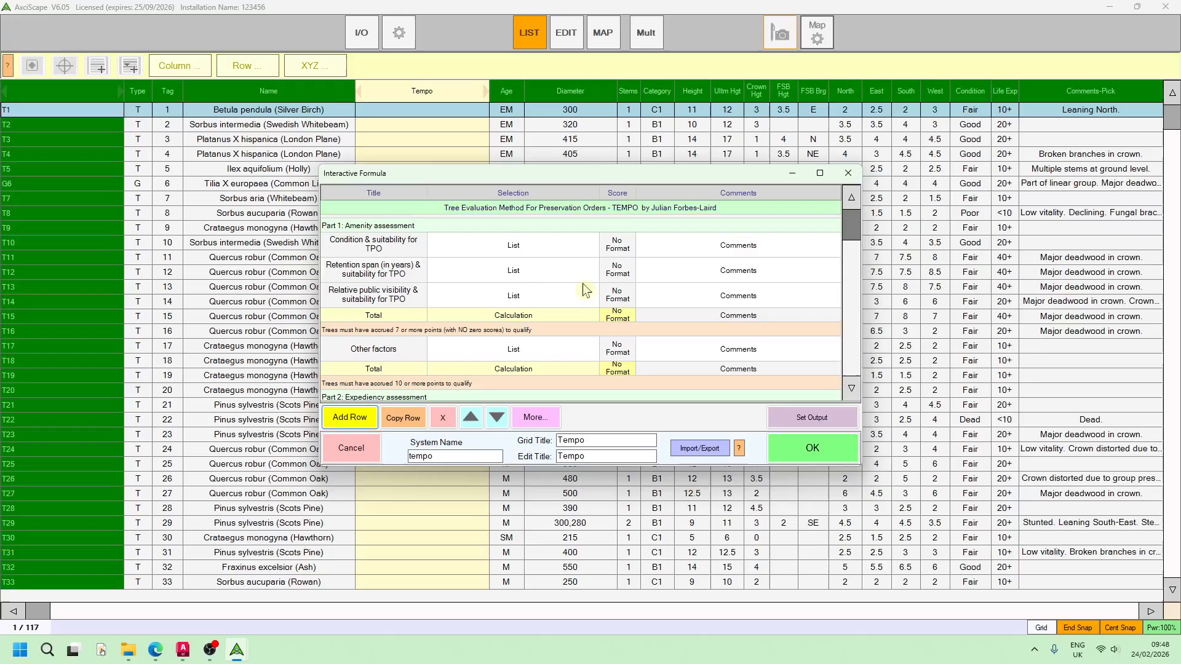
pyautogui.rightClick(501, 246)
pyautogui.click(522, 241)
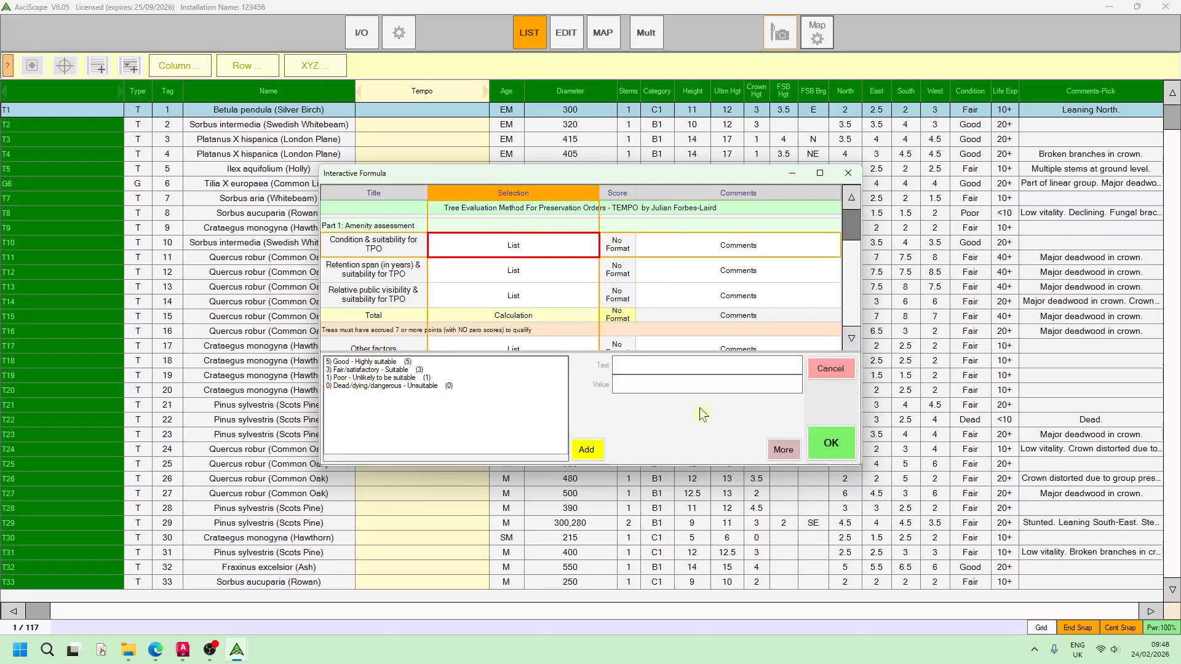
pyautogui.click(831, 443)
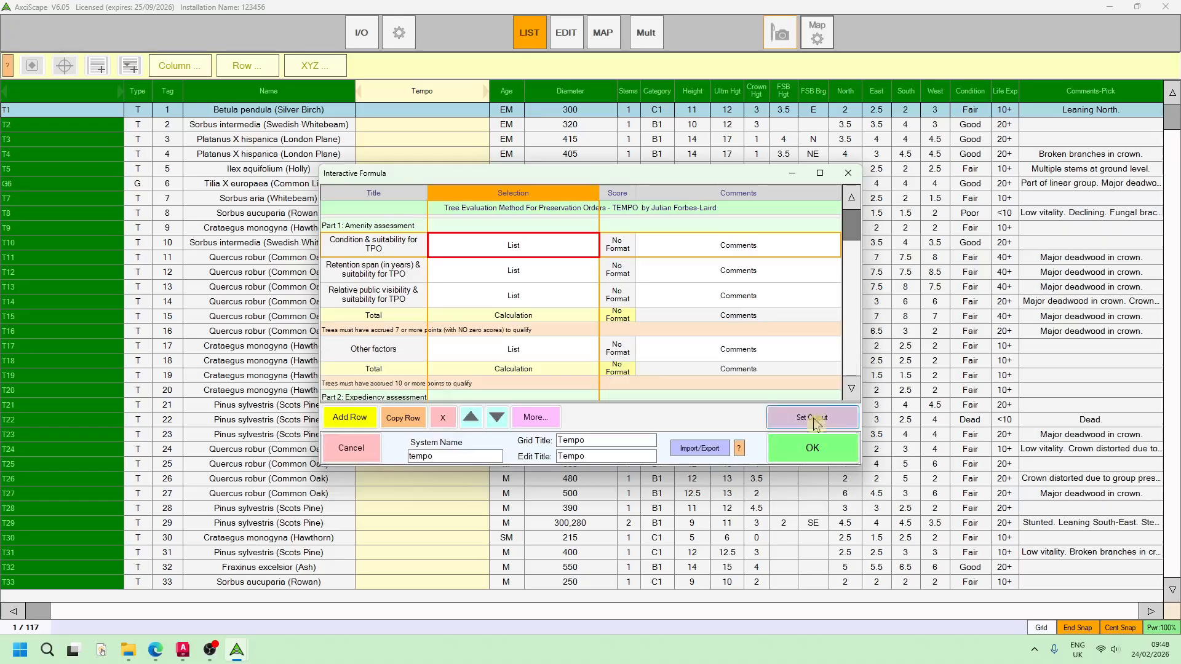
pyautogui.rightClick(505, 271)
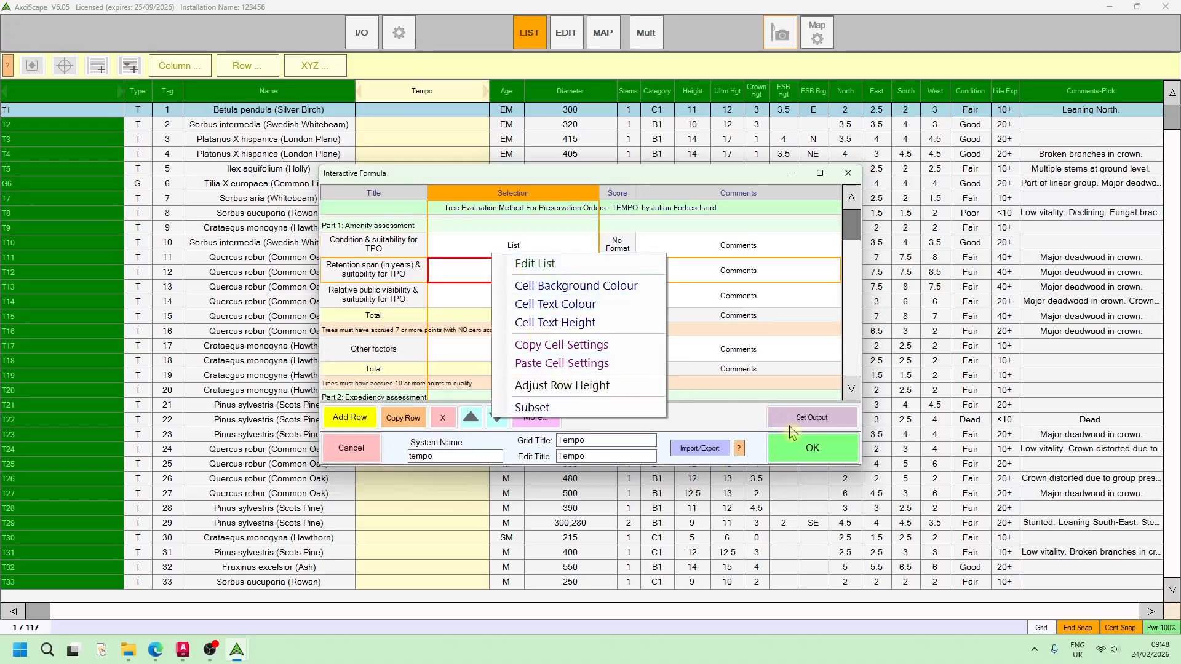
pyautogui.click(803, 448)
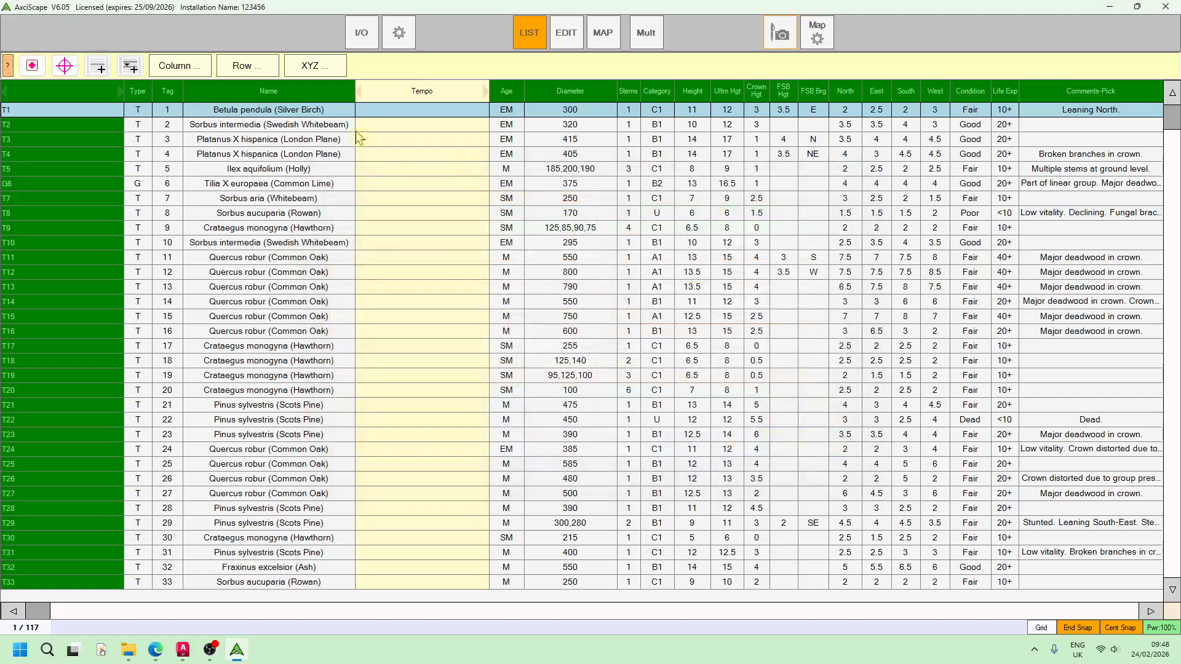
# In tree T3's Tempo assessment, set condition to 3) Fair/satisfactory, retention span to 4) 40-100, and public visibility to 4) Large trees, or medium trees clearly visible
pyautogui.click(407, 145)
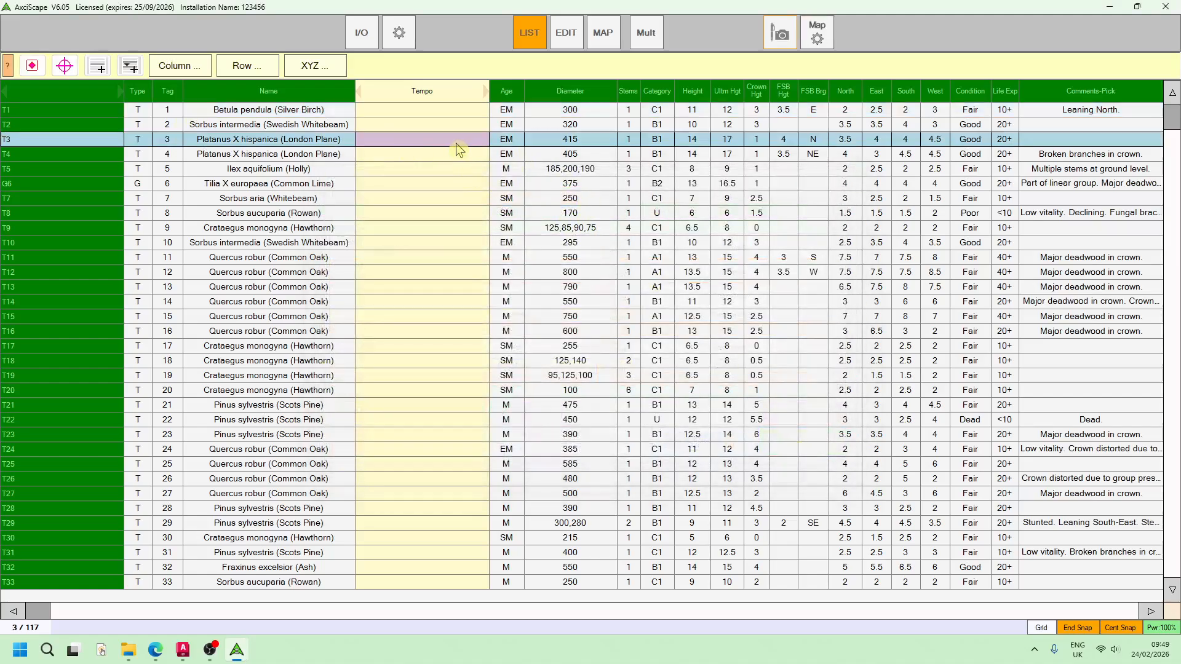
pyautogui.click(447, 142)
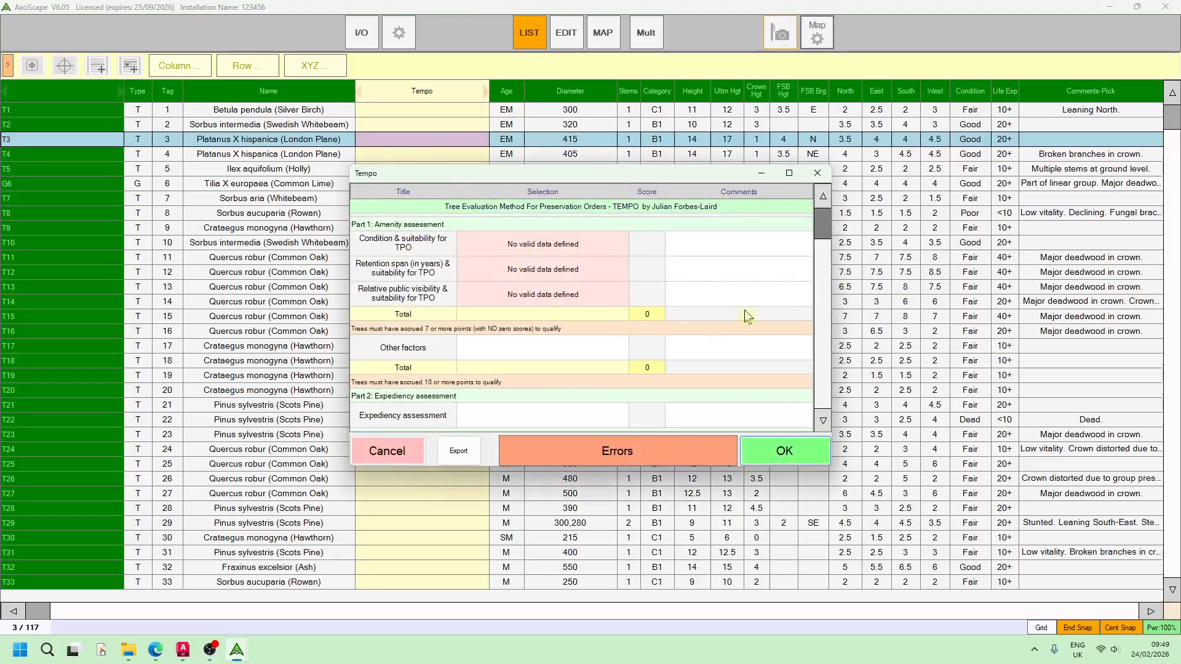
pyautogui.click(554, 244)
pyautogui.click(521, 260)
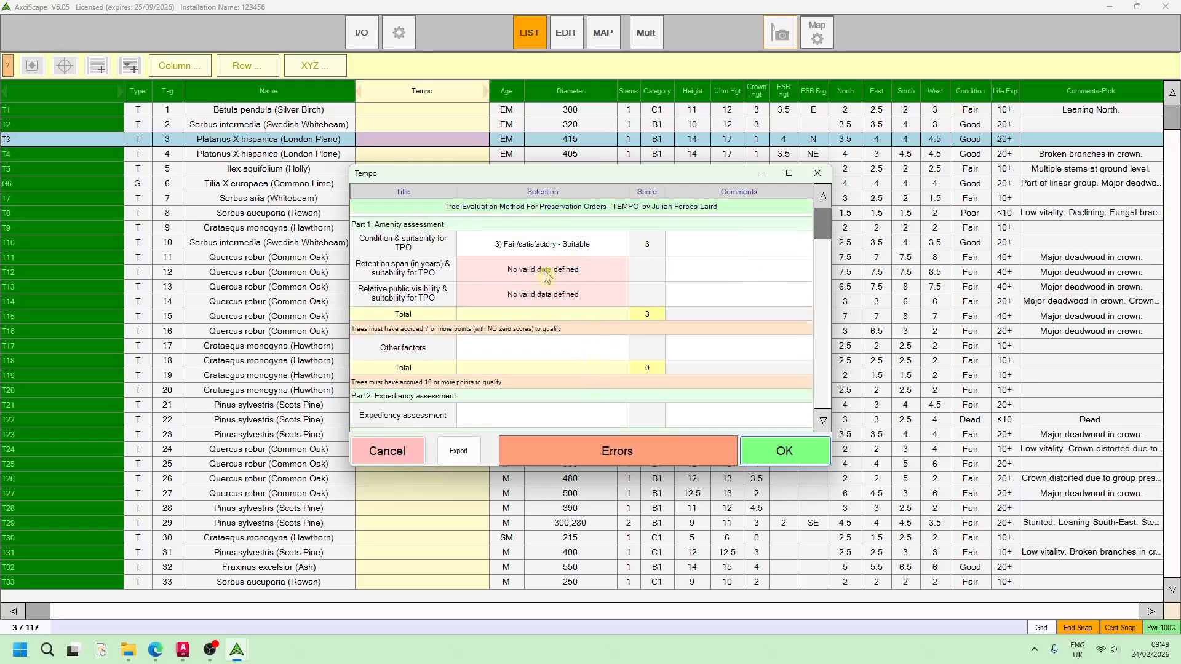
pyautogui.click(594, 271)
pyautogui.click(544, 289)
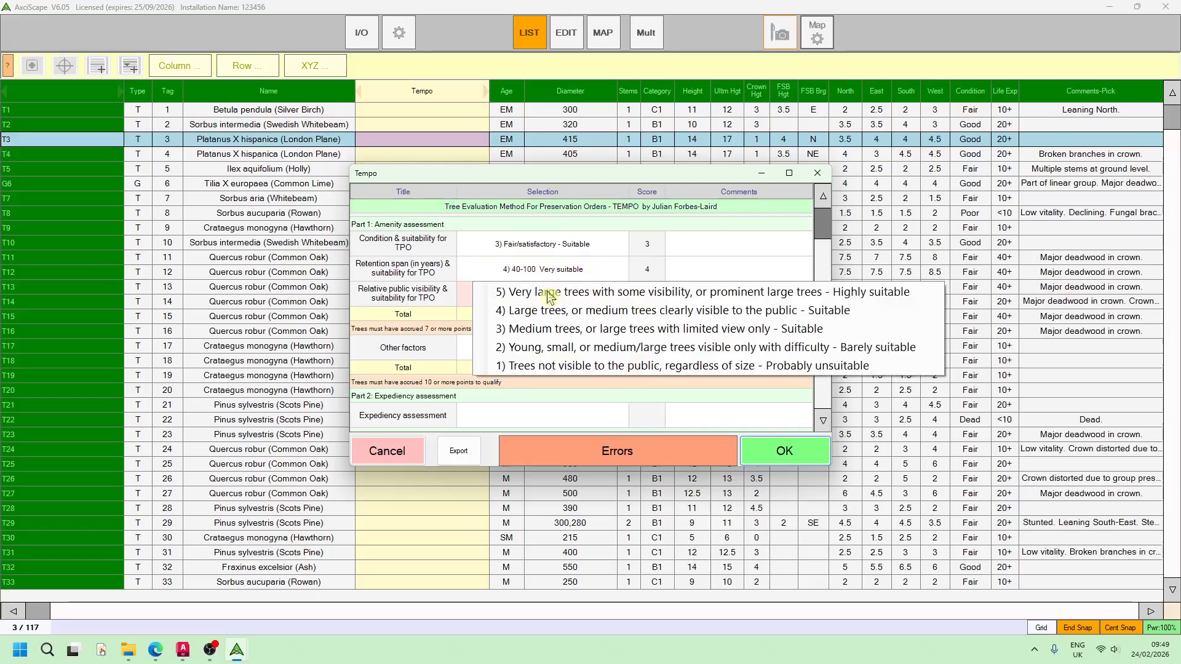
pyautogui.click(541, 294)
pyautogui.click(541, 310)
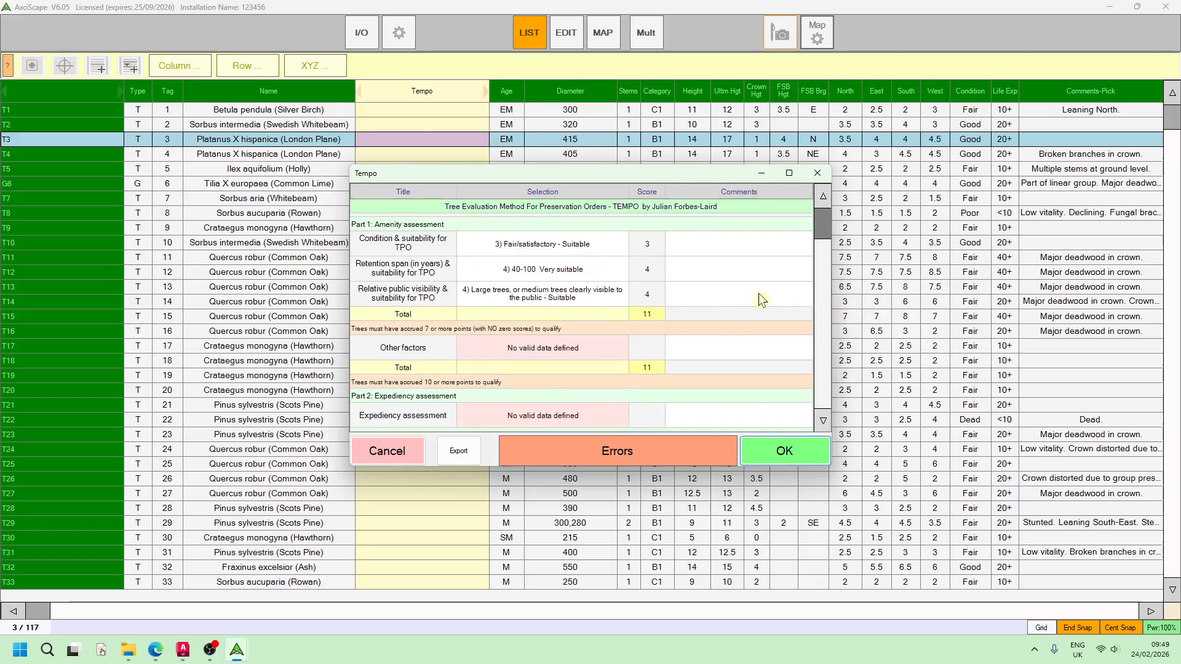
# Set T3's other factors to 4) Tree groups, or principal members of groups, and expediency to 3) Foreseeable threat to tree, and save the assessment
pyautogui.scroll(-1, 647, 277)
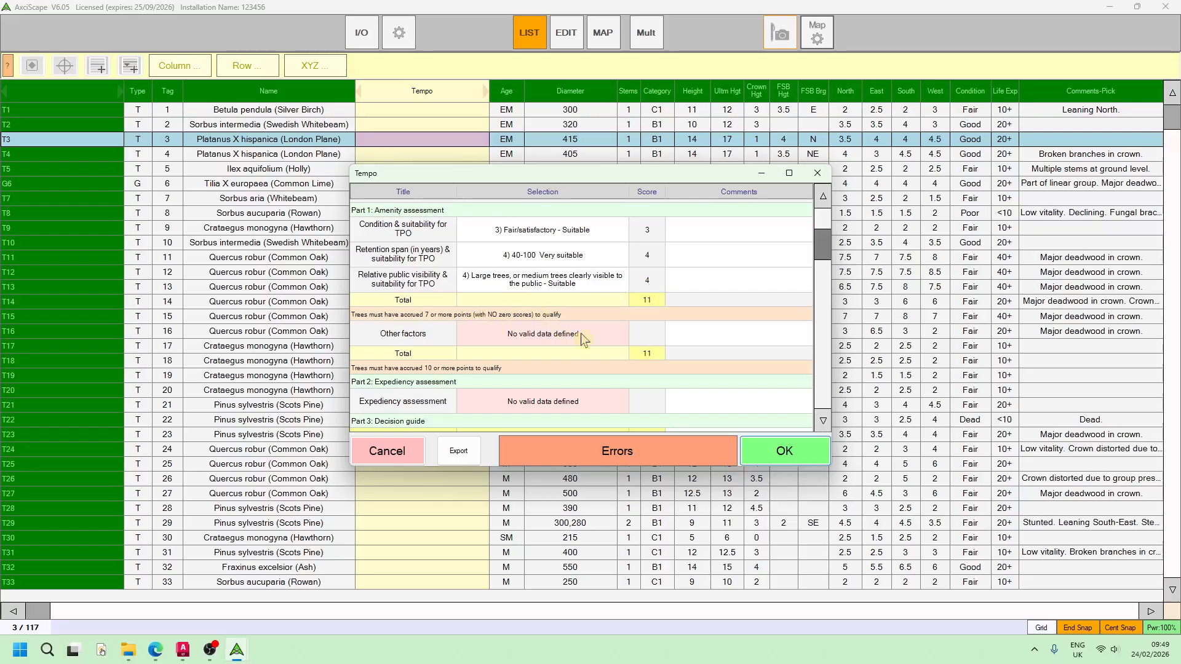
pyautogui.click(549, 338)
pyautogui.click(545, 360)
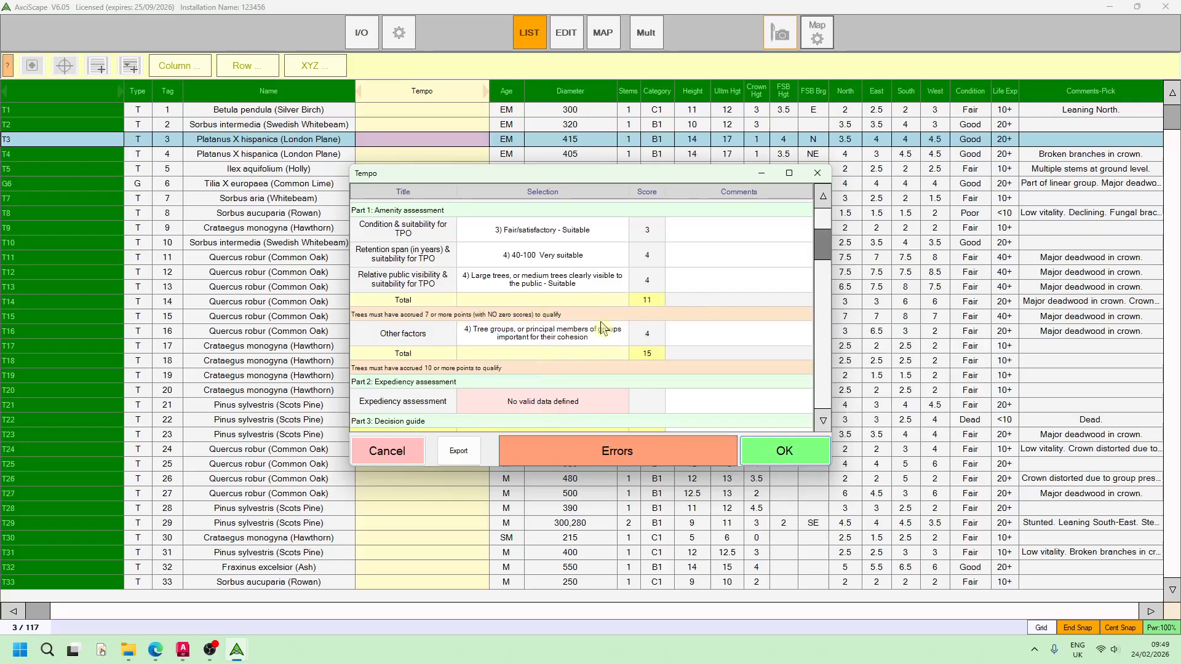
pyautogui.scroll(-3, 603, 329)
pyautogui.click(547, 360)
pyautogui.click(642, 363)
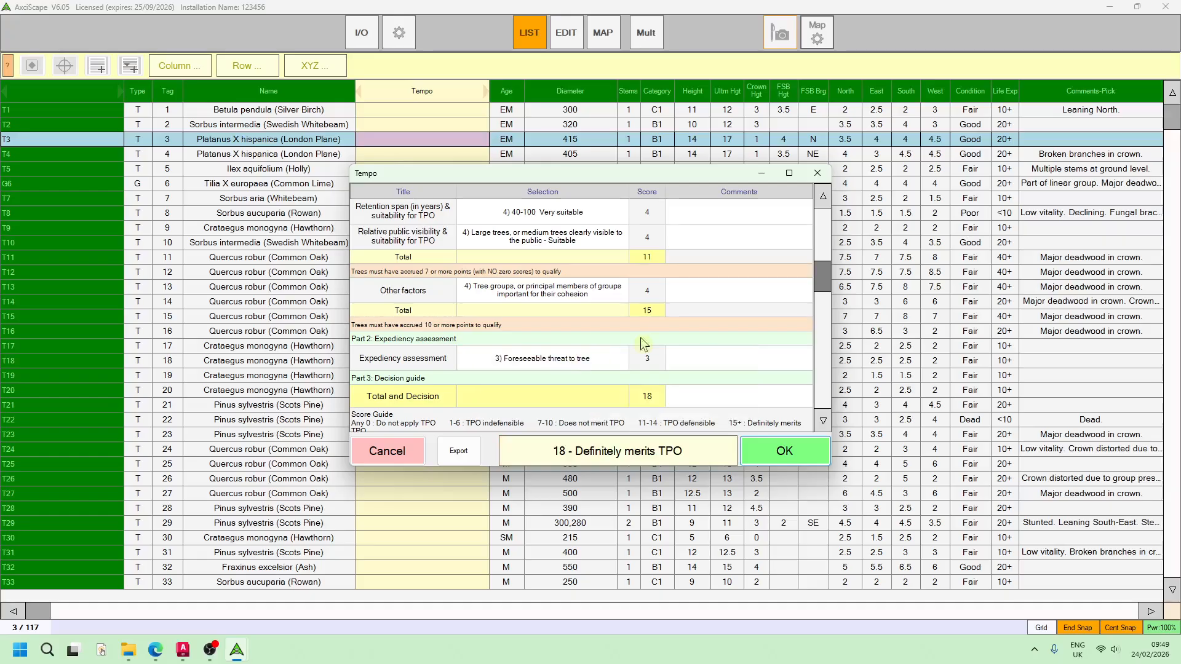
pyautogui.scroll(-4, 609, 381)
pyautogui.scroll(8, 578, 320)
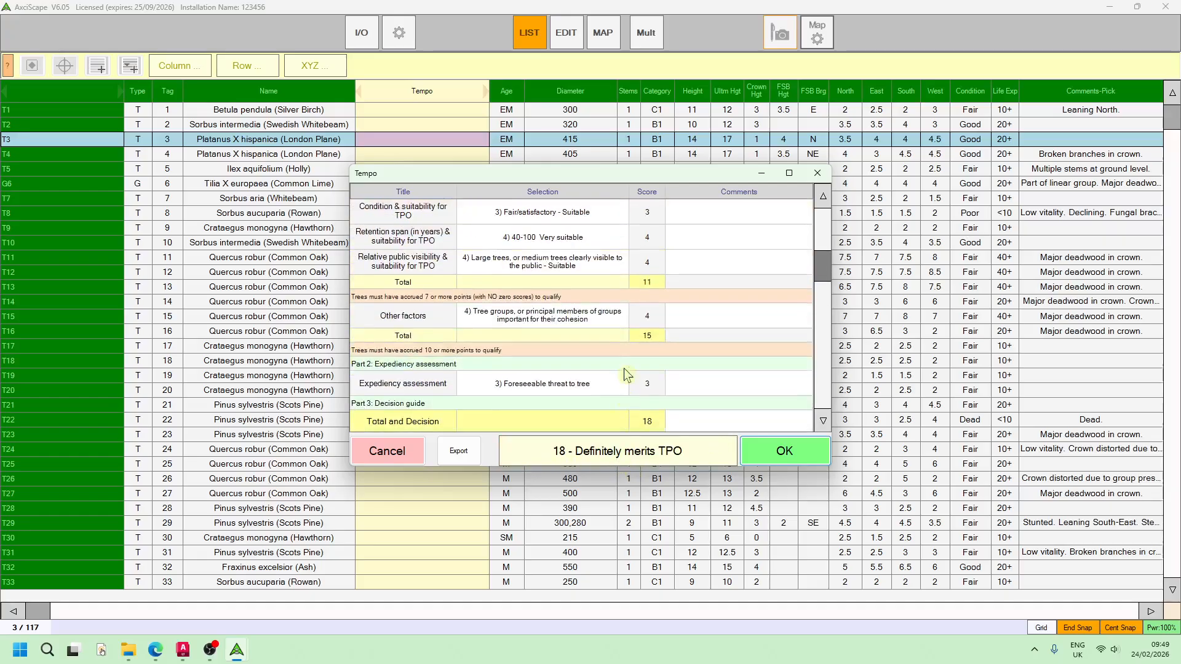
pyautogui.click(767, 461)
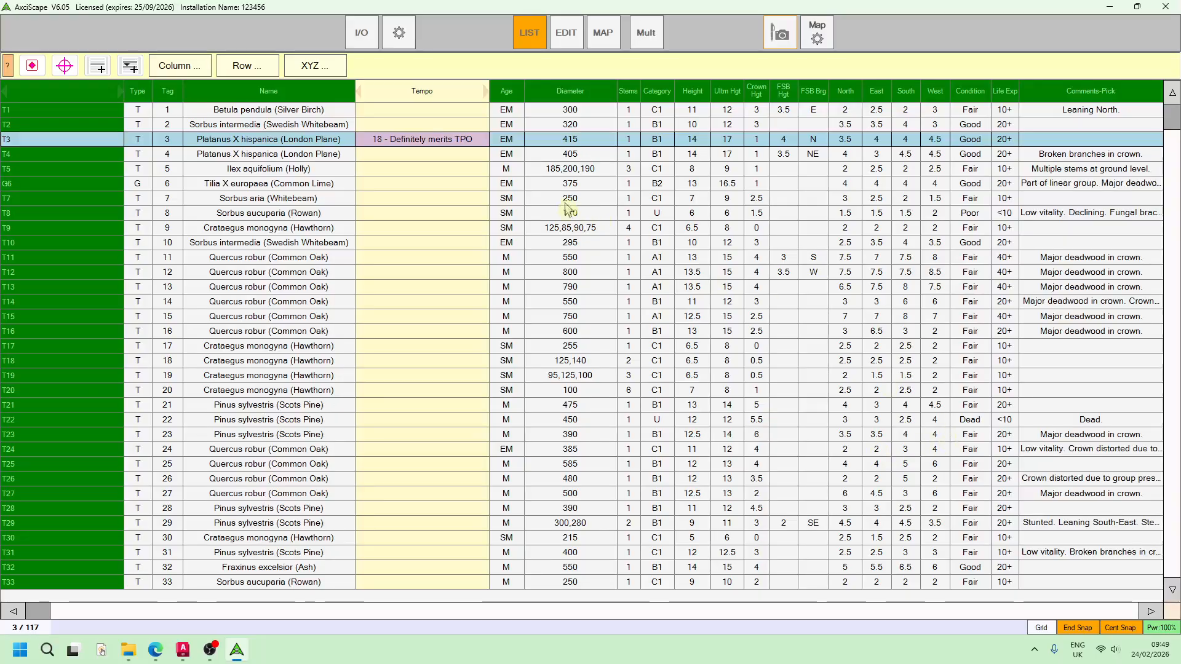
# Open the Tempo assessment for tree T5 and look through its sections down to the score guide
pyautogui.doubleClick(394, 171)
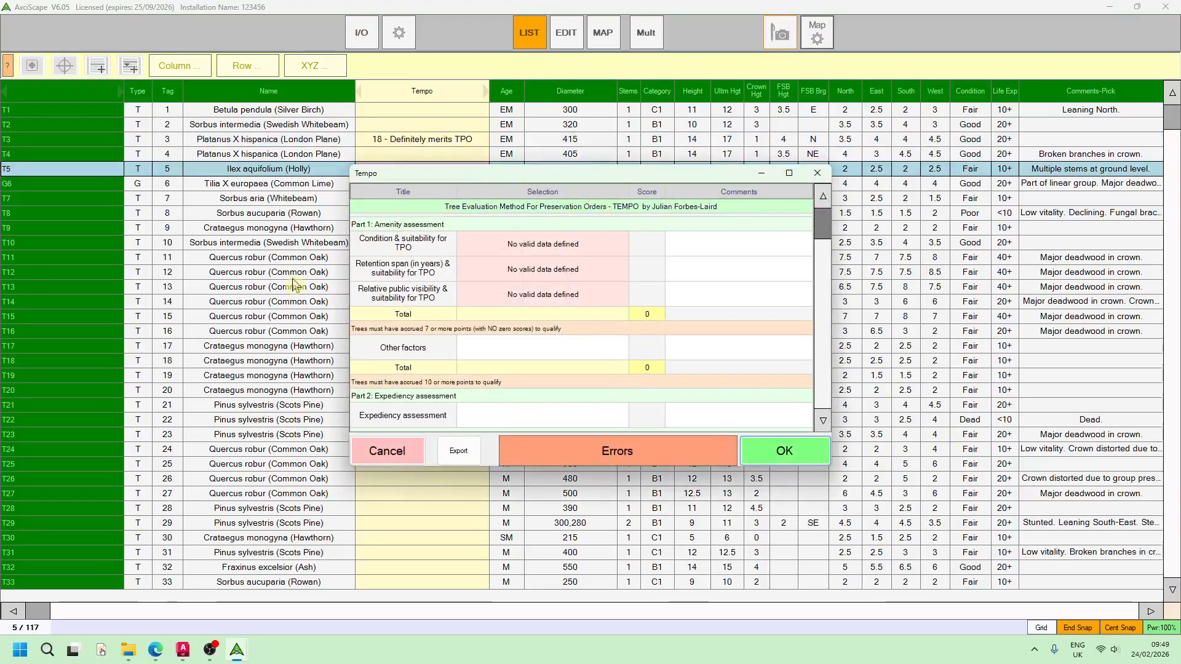
pyautogui.scroll(-1, 429, 243)
pyautogui.scroll(1, 429, 249)
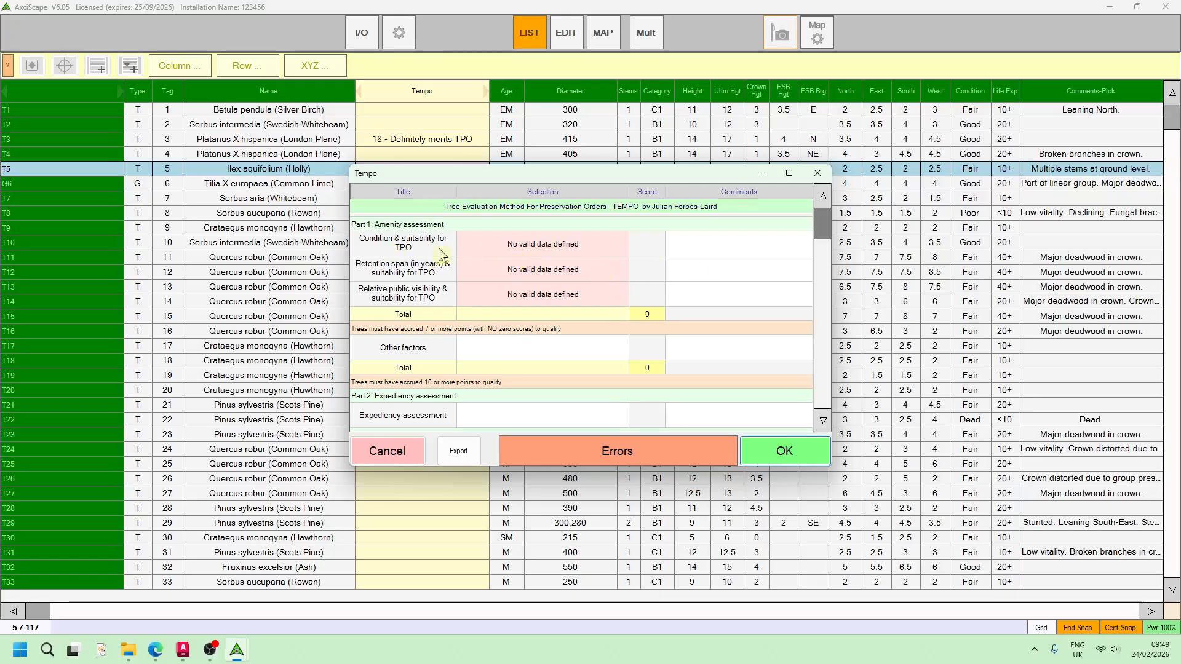
pyautogui.scroll(-1, 522, 365)
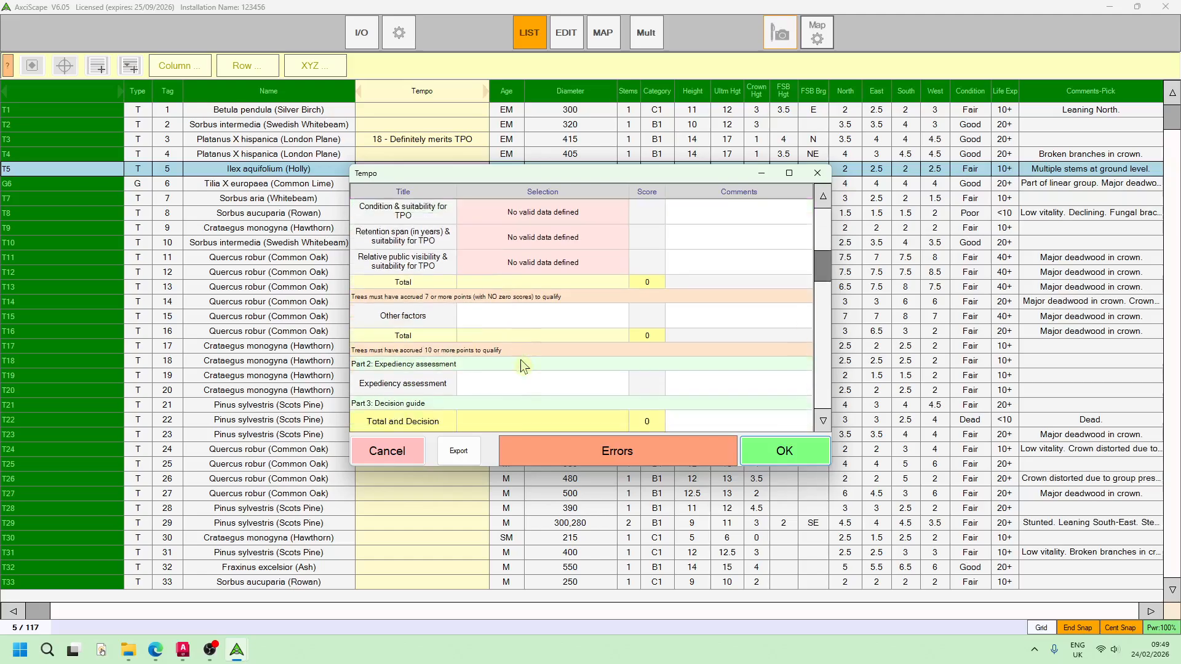
pyautogui.scroll(-1, 520, 365)
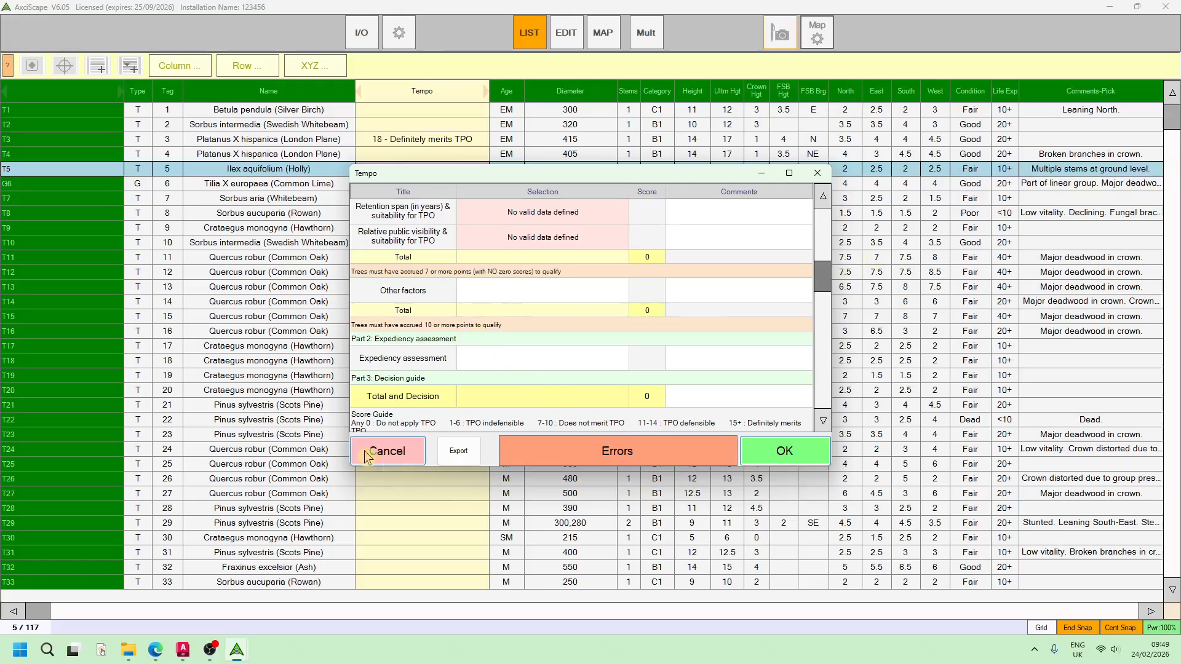
# Cancel T5's Tempo assessment, reopen the logged database static_formulas_CCmodded_14_aaa.axd without saving changes, and display its tree list
pyautogui.click(389, 451)
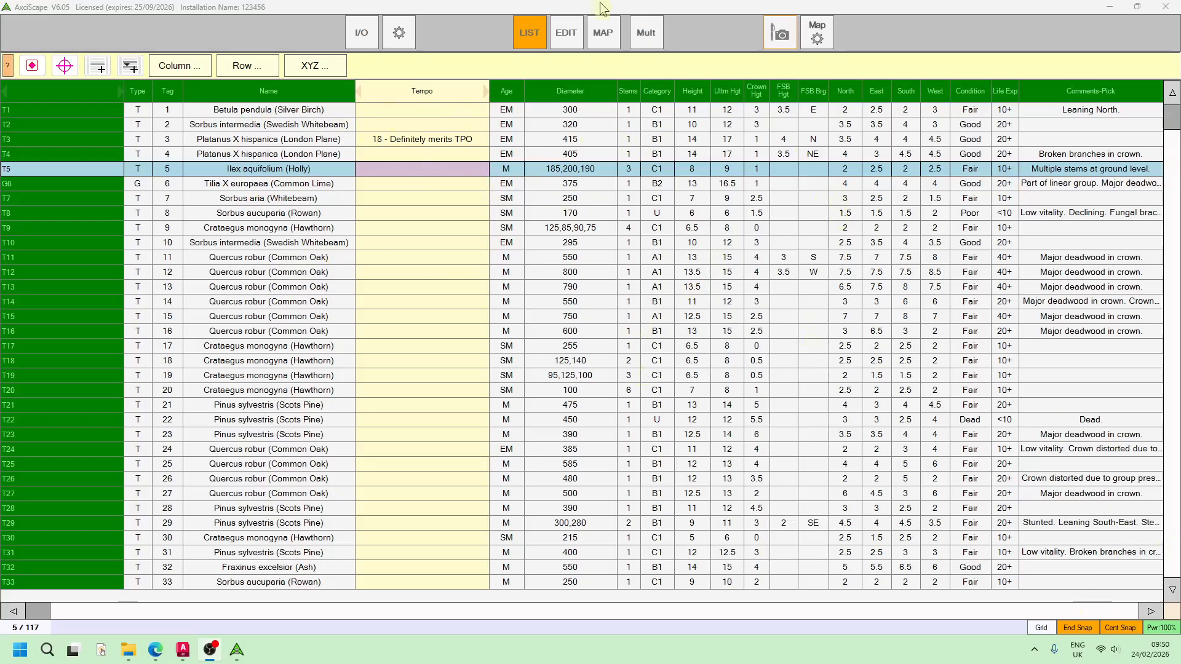
pyautogui.click(368, 32)
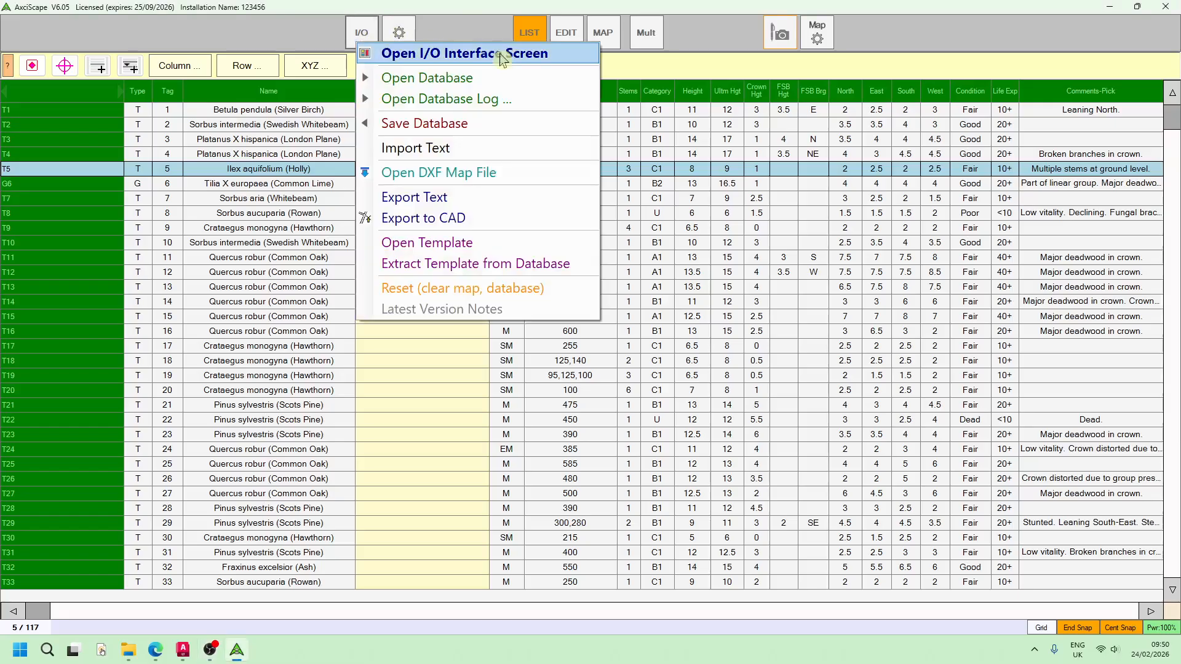
pyautogui.click(504, 100)
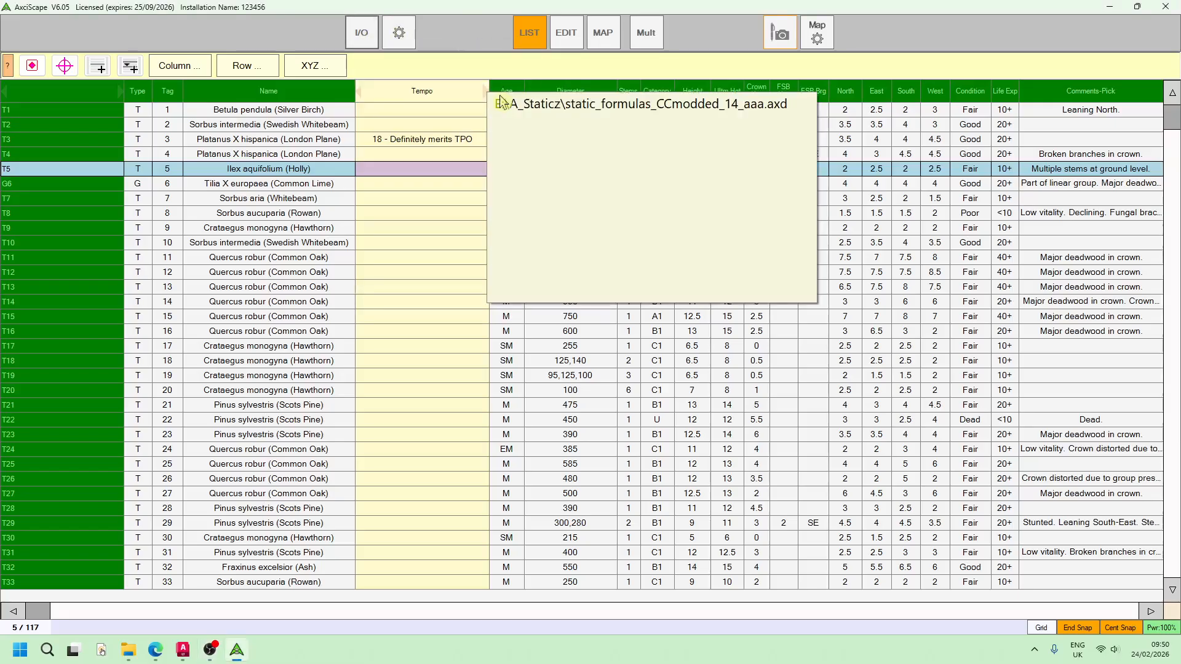
pyautogui.click(566, 108)
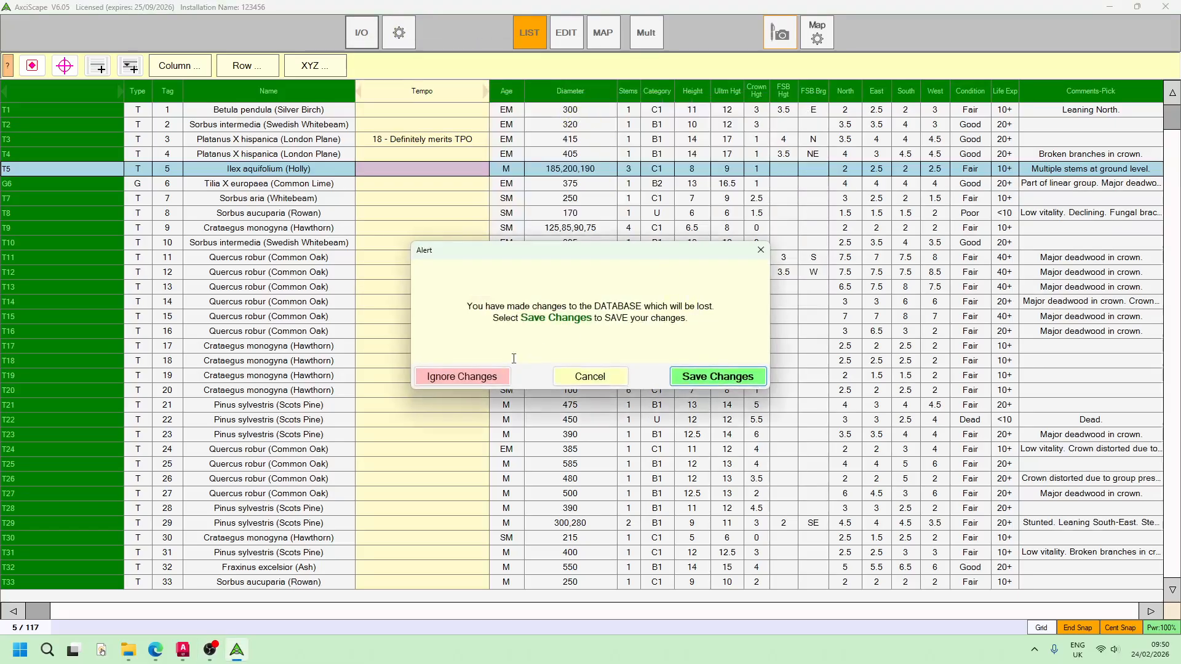
pyautogui.click(475, 377)
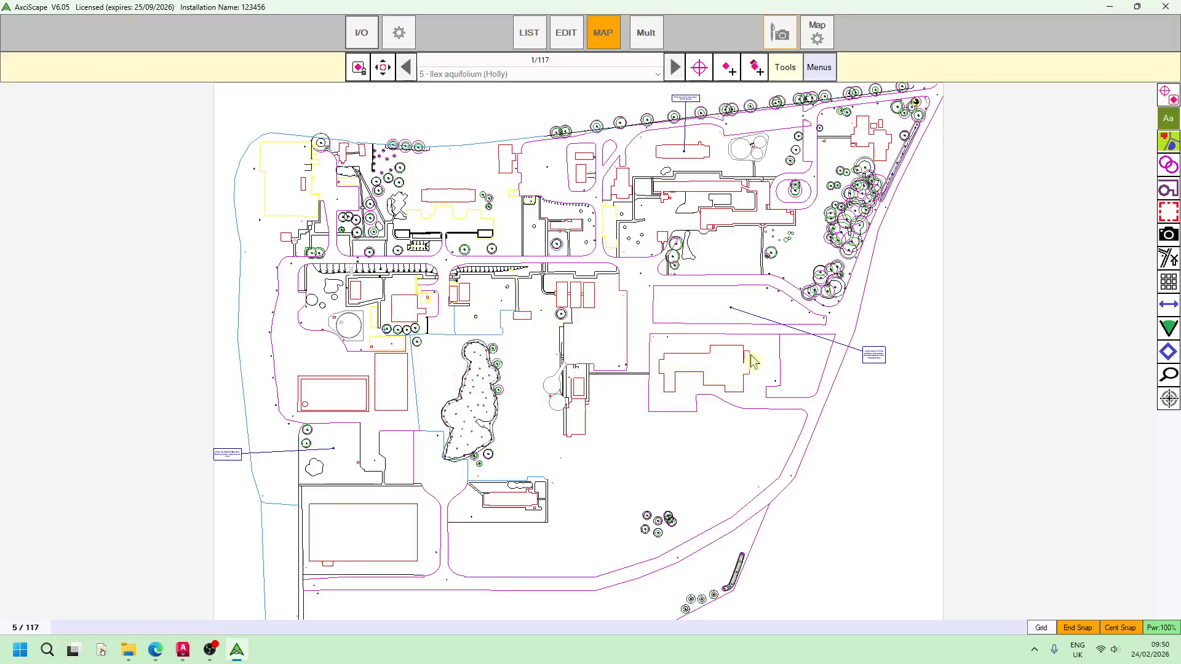
pyautogui.click(527, 34)
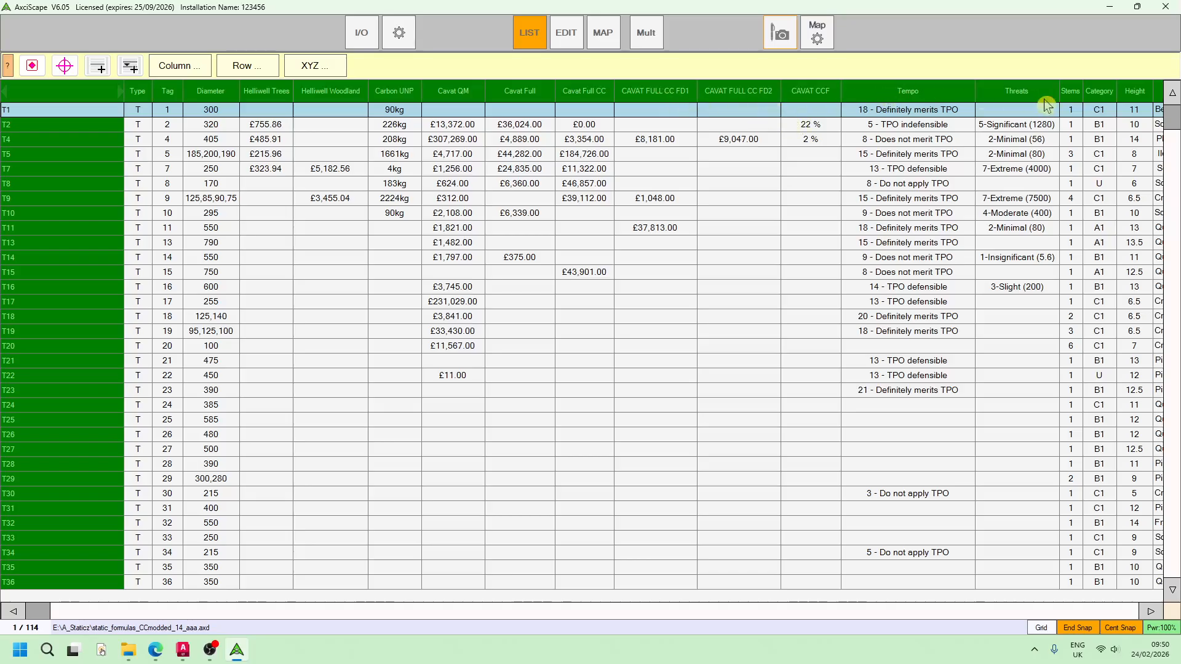
# Score tree T8's Threats assessment with failure Probable/Soon, target High and impact Moderate structural/ severe vehicle damage - fatal/disabling injuries likely, and save it
pyautogui.doubleClick(1000, 184)
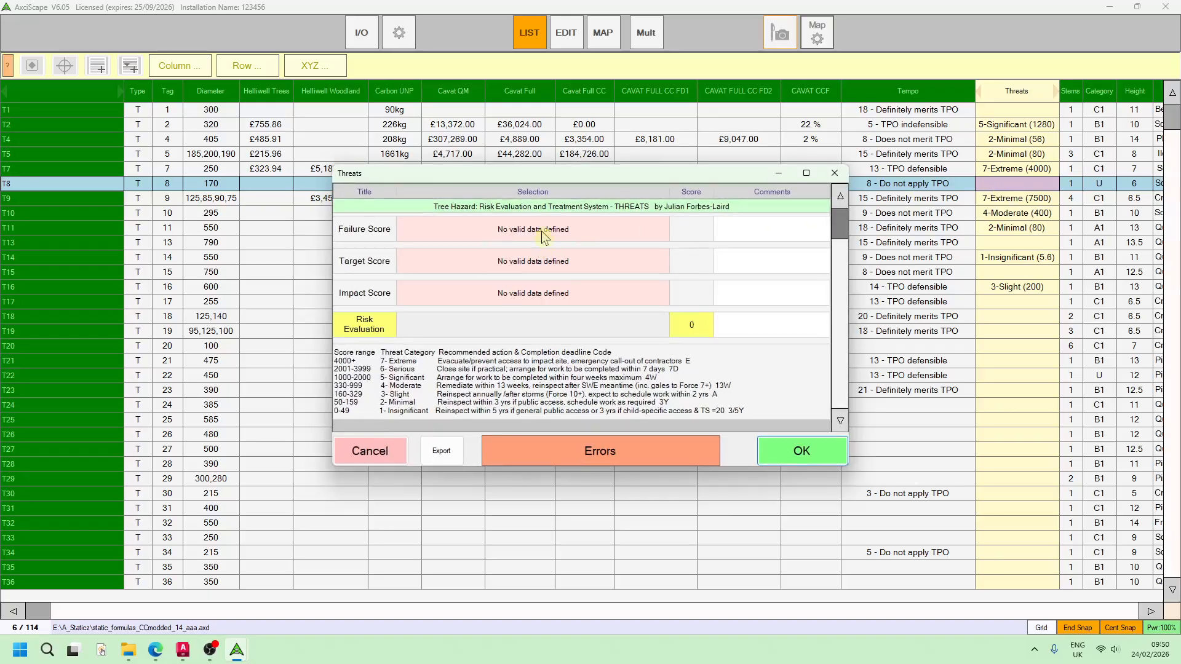
pyautogui.click(542, 234)
pyautogui.click(540, 250)
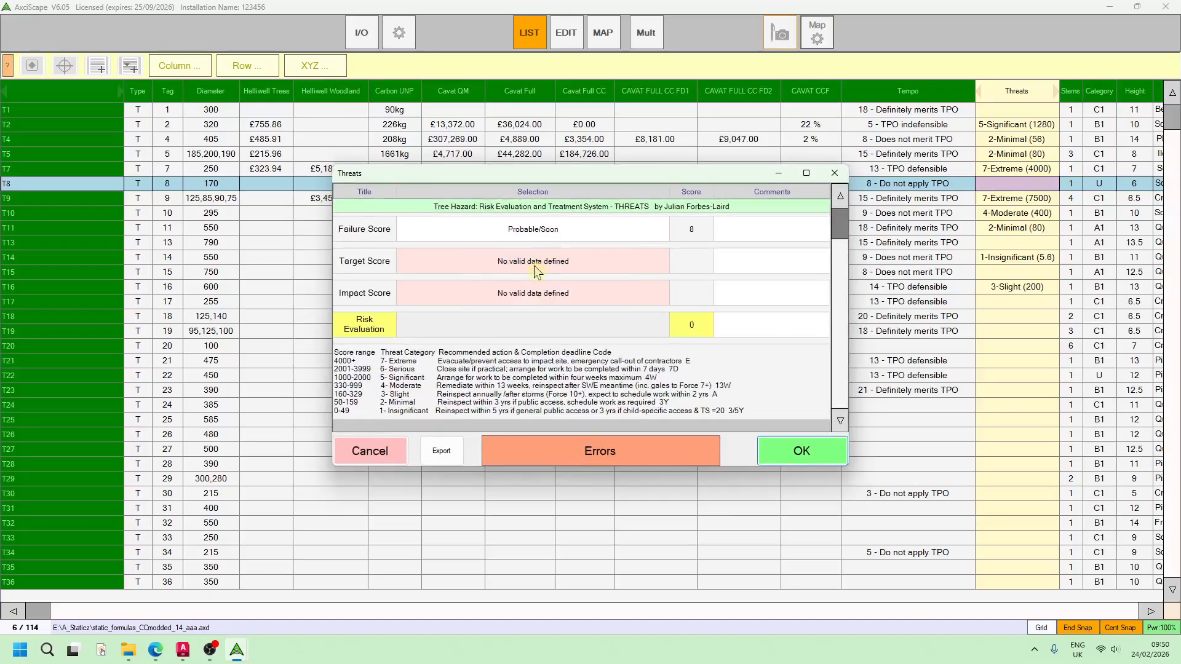
pyautogui.click(534, 266)
pyautogui.click(527, 286)
pyautogui.click(527, 312)
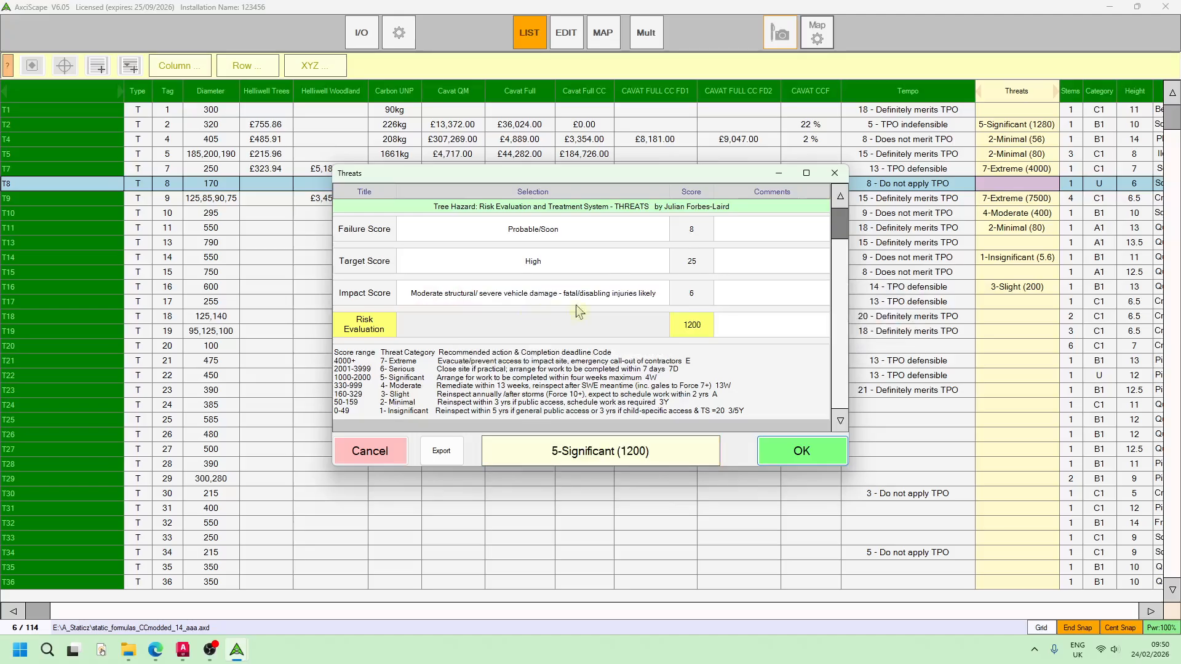
pyautogui.click(801, 450)
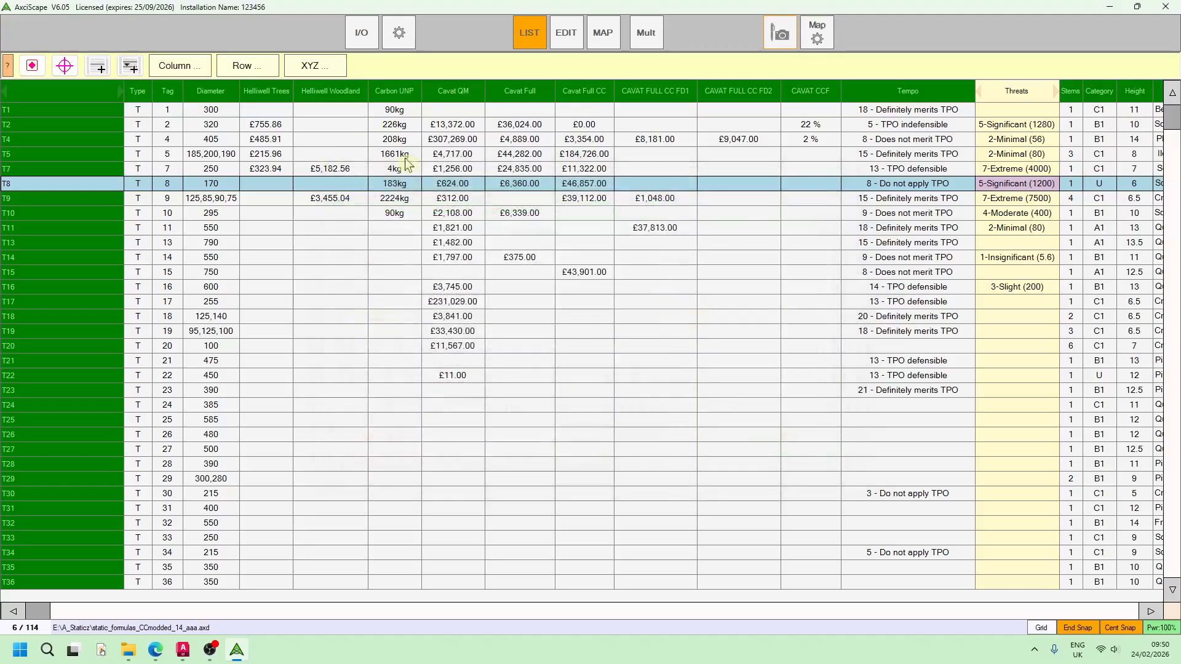
# View T1's Helliwell Trees valuation form and inspect the fixed Base Value defined in that field's formula
pyautogui.doubleClick(266, 112)
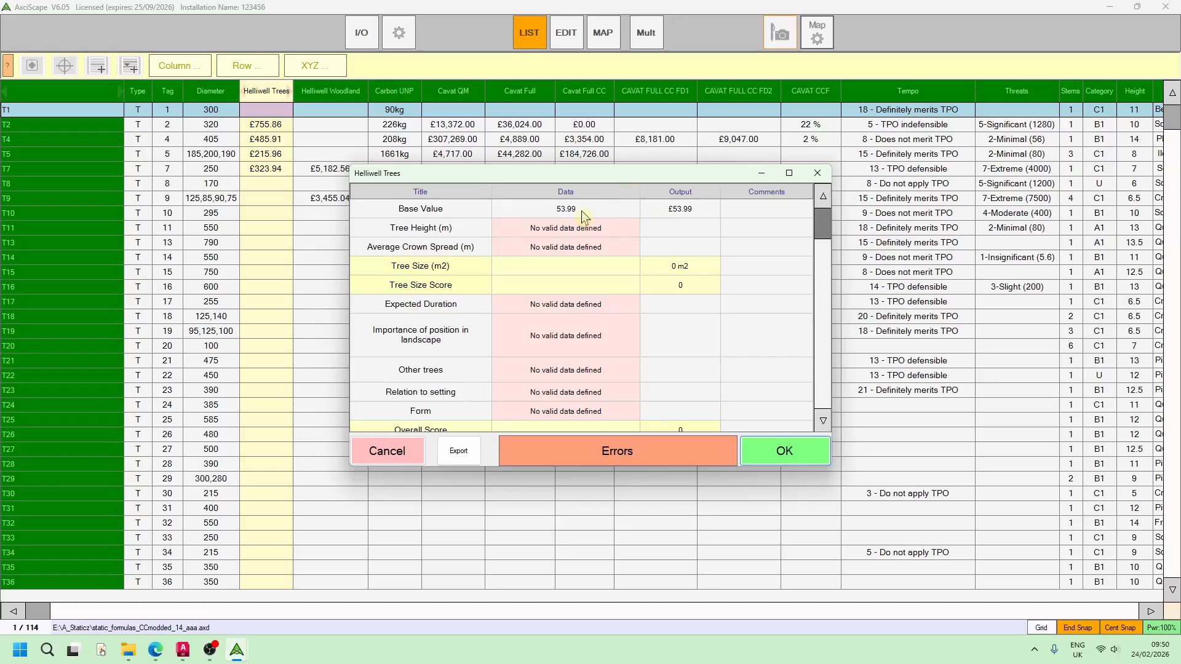
pyautogui.click(765, 458)
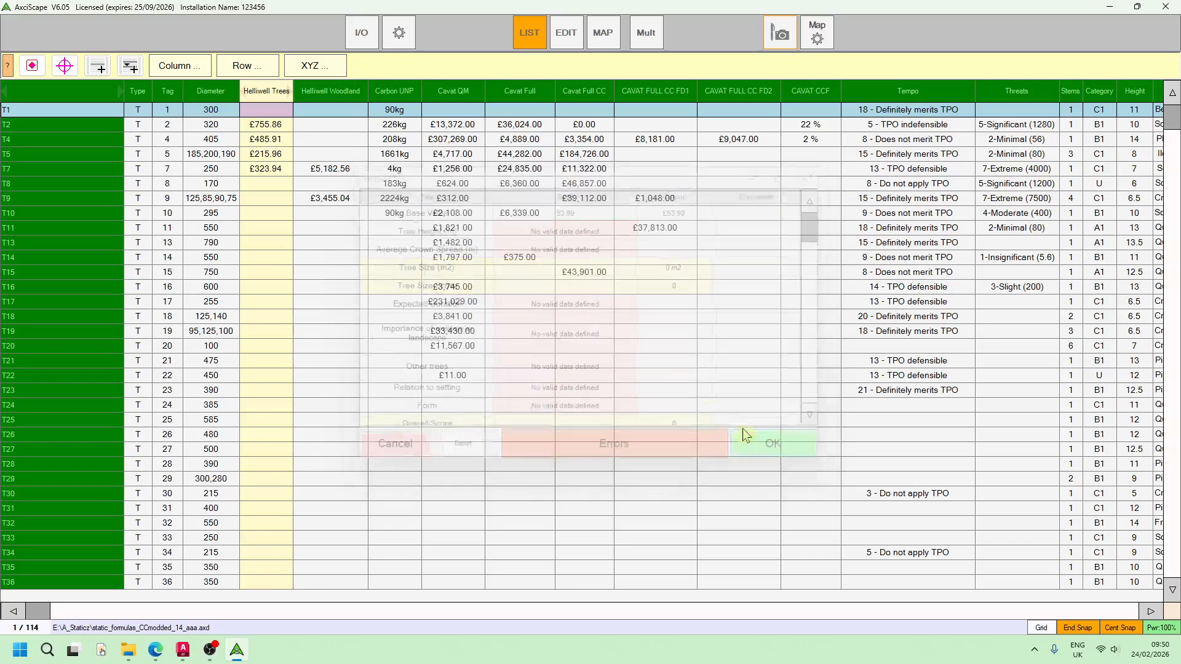
pyautogui.rightClick(258, 107)
pyautogui.click(292, 113)
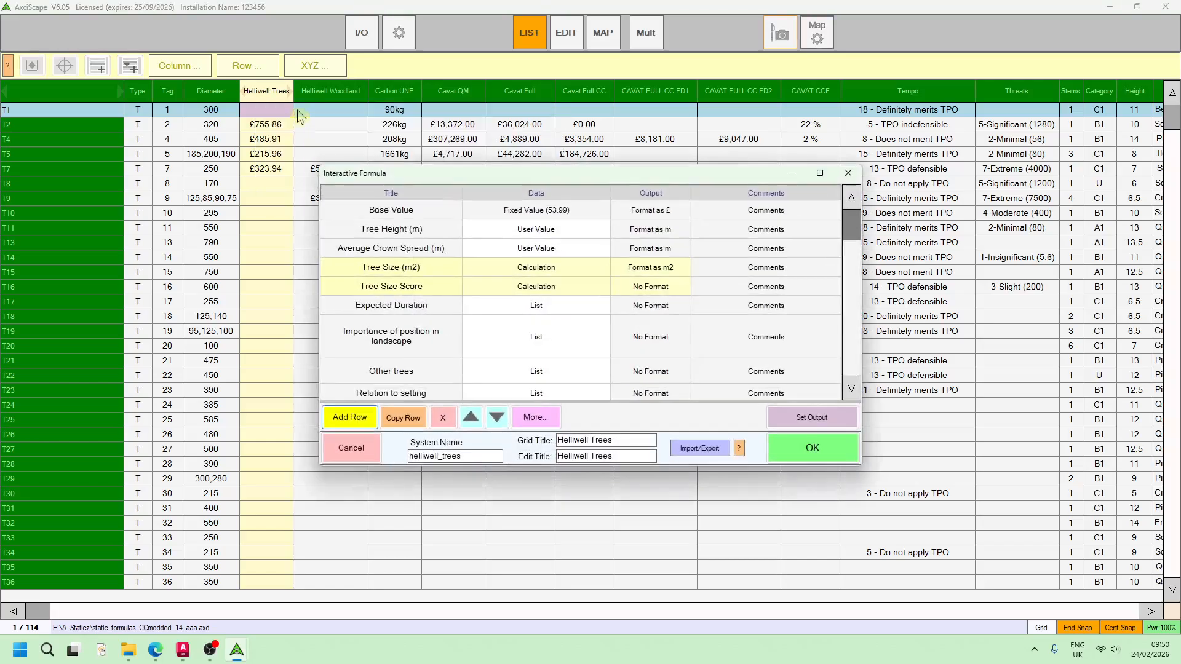
pyautogui.click(563, 213)
pyautogui.rightClick(527, 212)
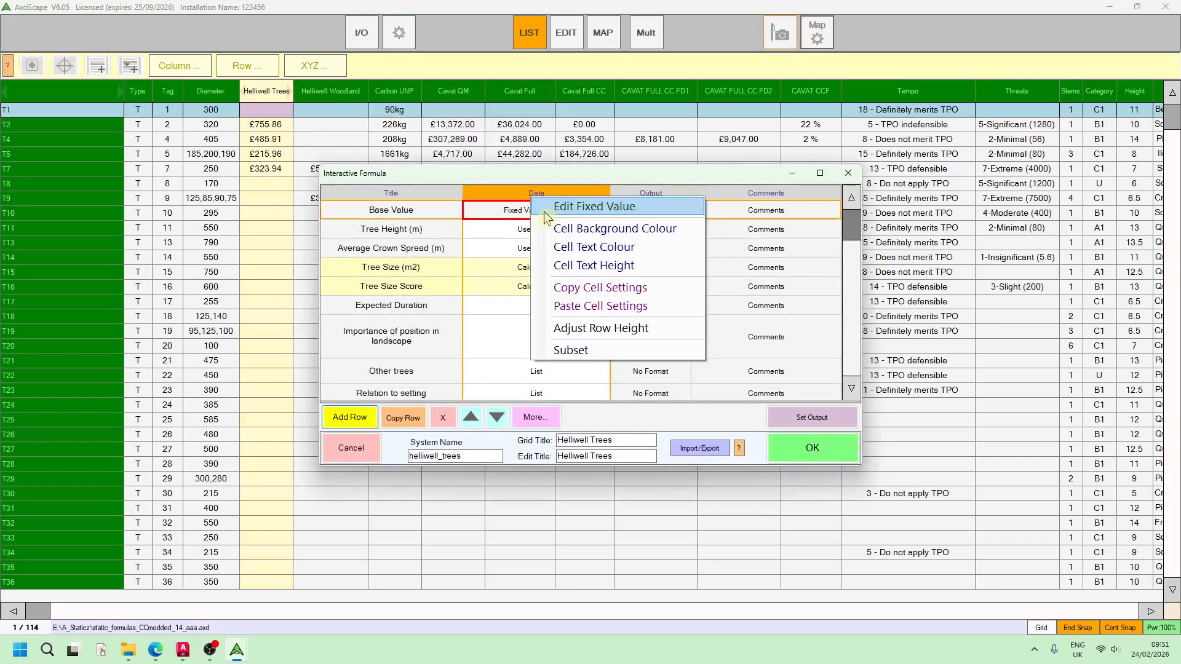
pyautogui.click(603, 204)
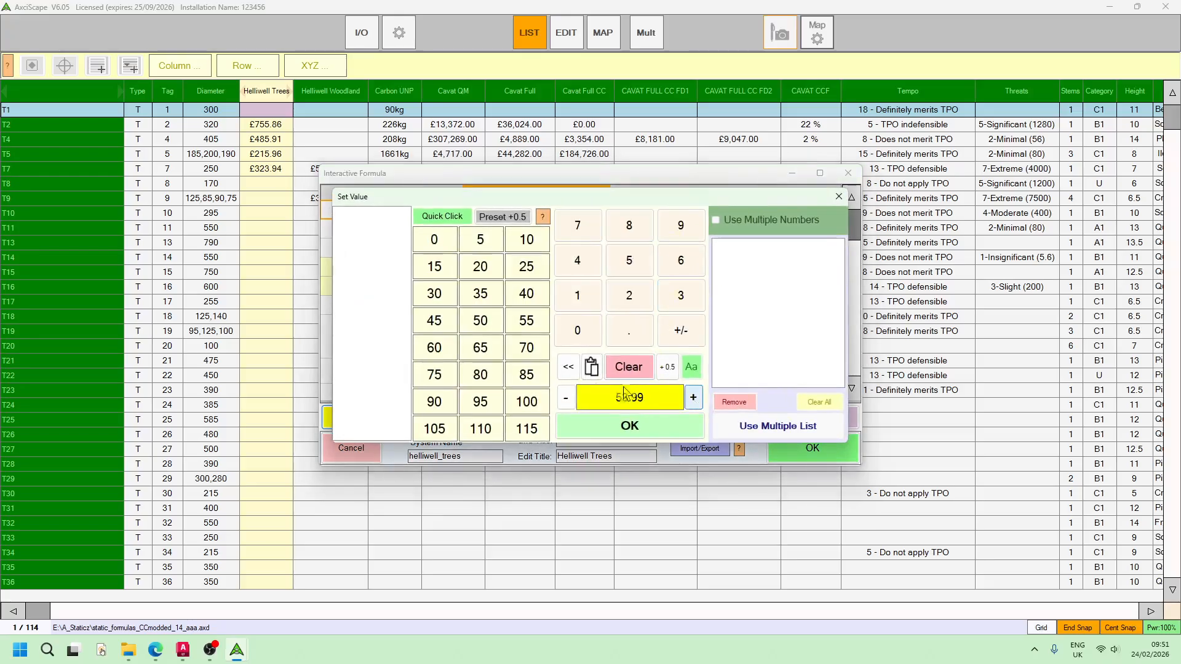
pyautogui.click(674, 430)
pyautogui.click(776, 454)
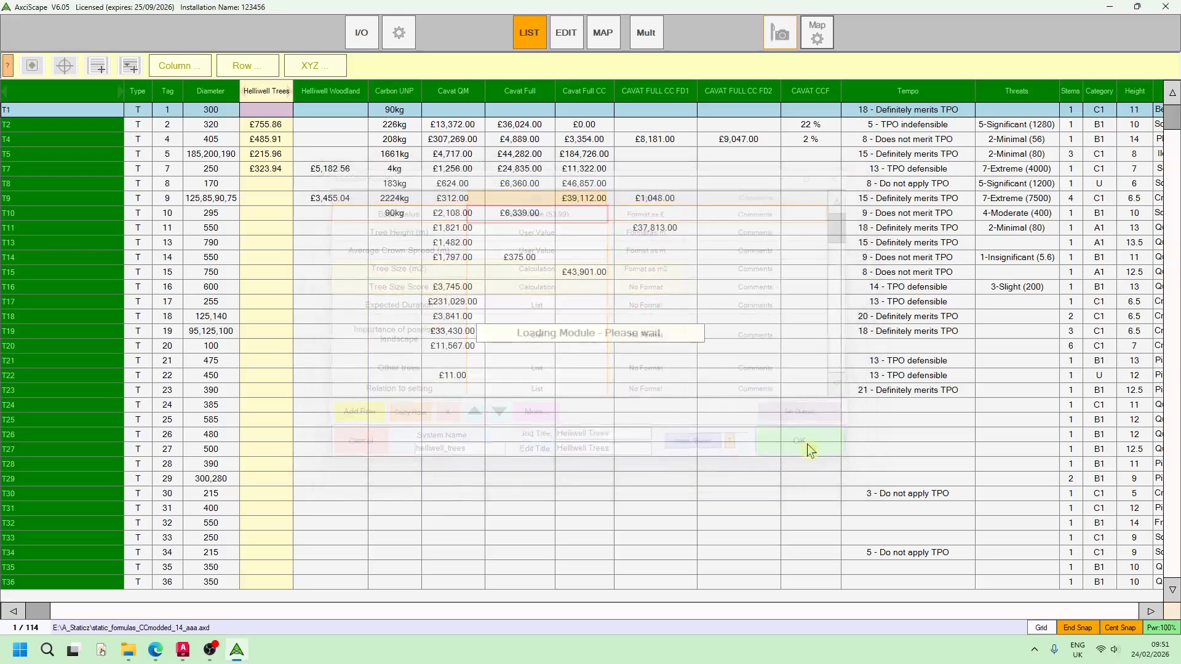
# In T2's Helliwell Trees valuation, set importance of position in landscape to Most trees in woodlands, back gardens or in groups of trees, etc, and save
pyautogui.doubleClick(269, 129)
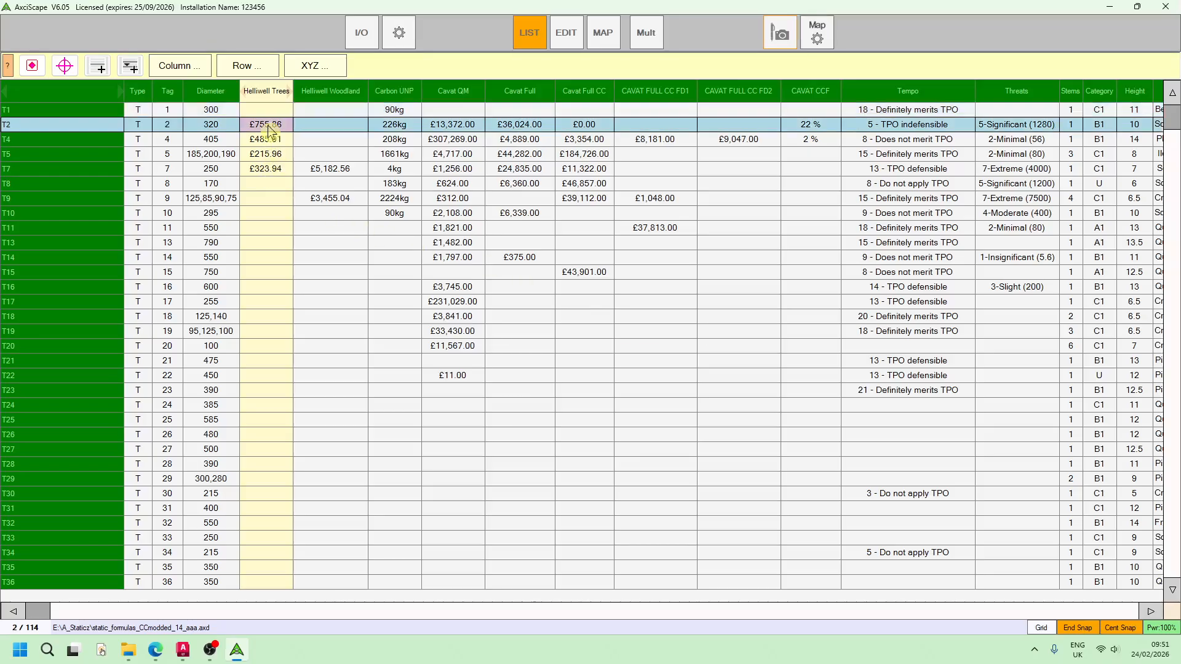
pyautogui.scroll(-3, 569, 252)
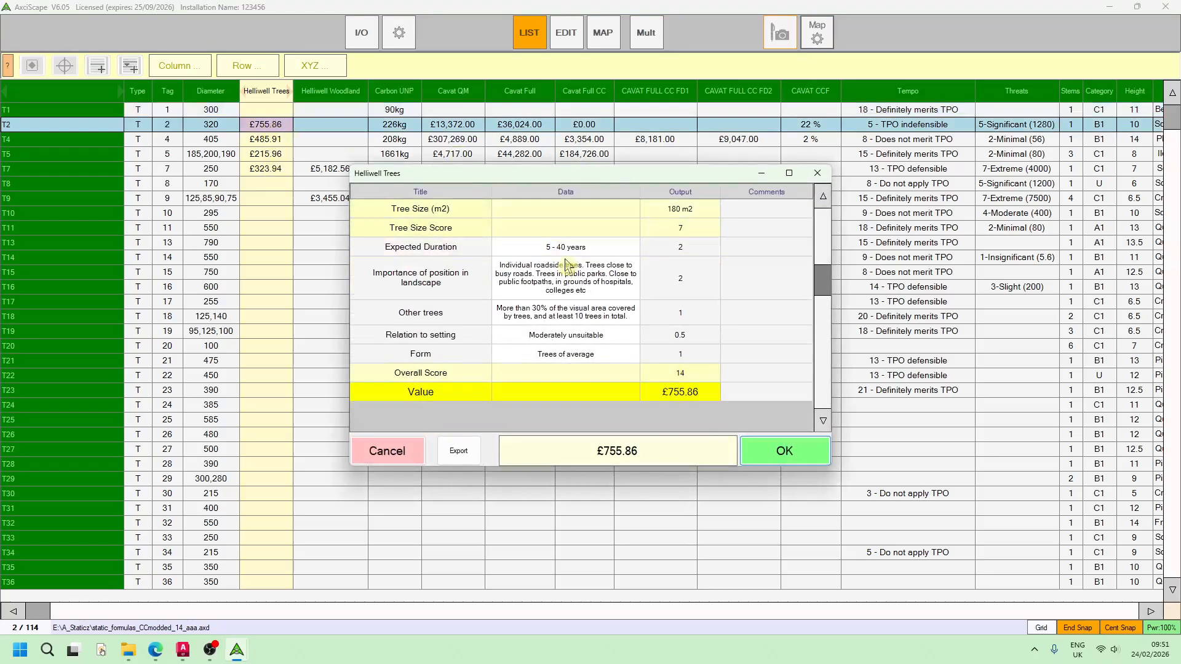
pyautogui.click(567, 269)
pyautogui.click(553, 333)
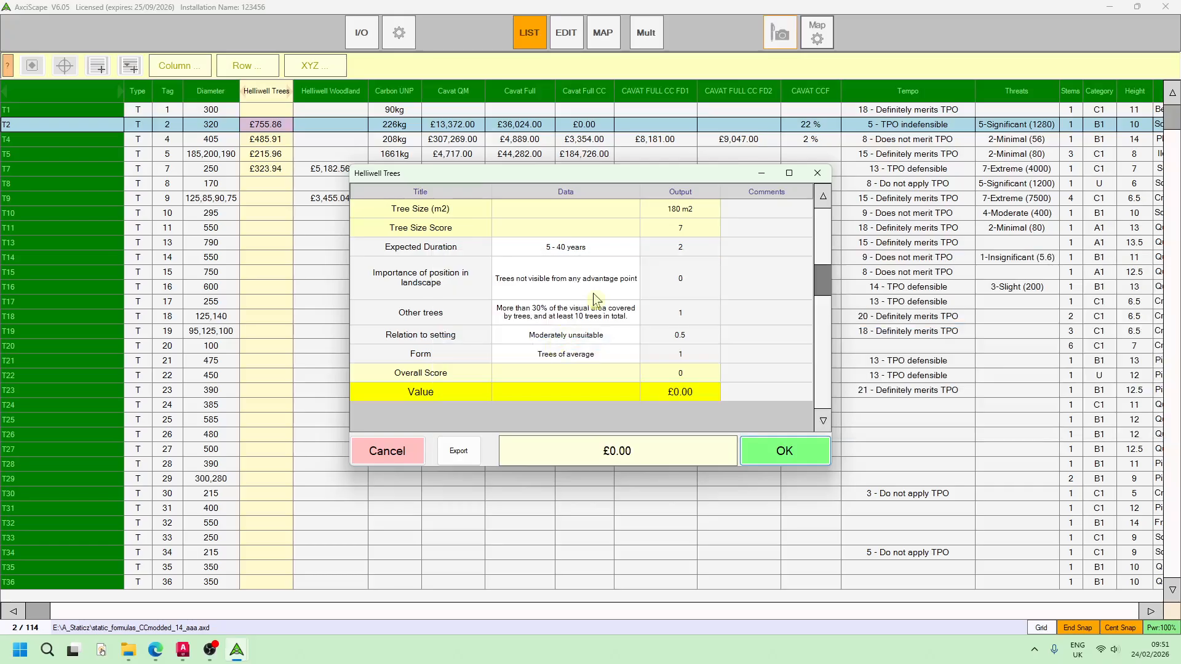
pyautogui.scroll(-1, 595, 302)
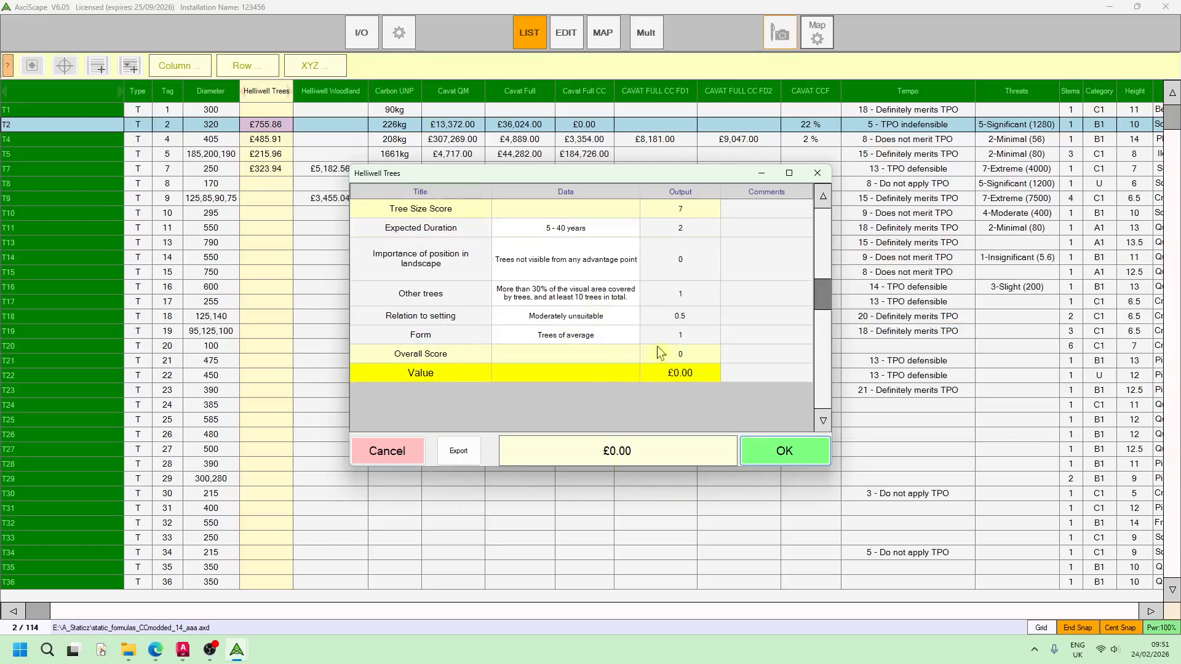
pyautogui.click(590, 258)
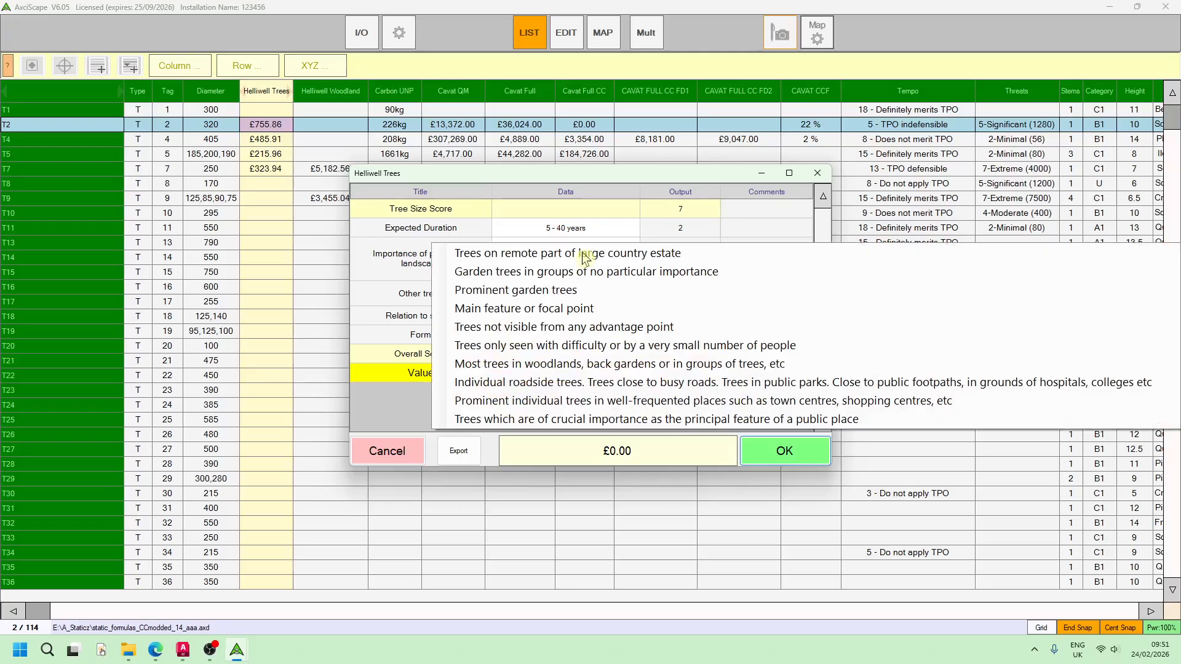
pyautogui.click(521, 334)
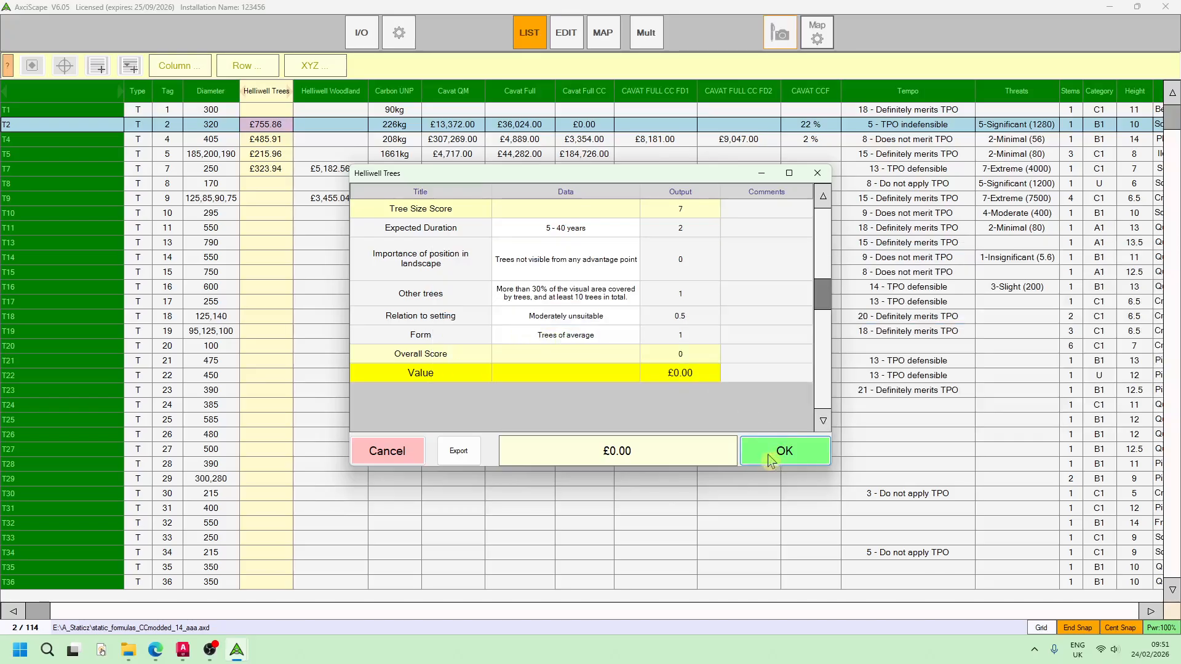
pyautogui.click(591, 263)
pyautogui.click(583, 368)
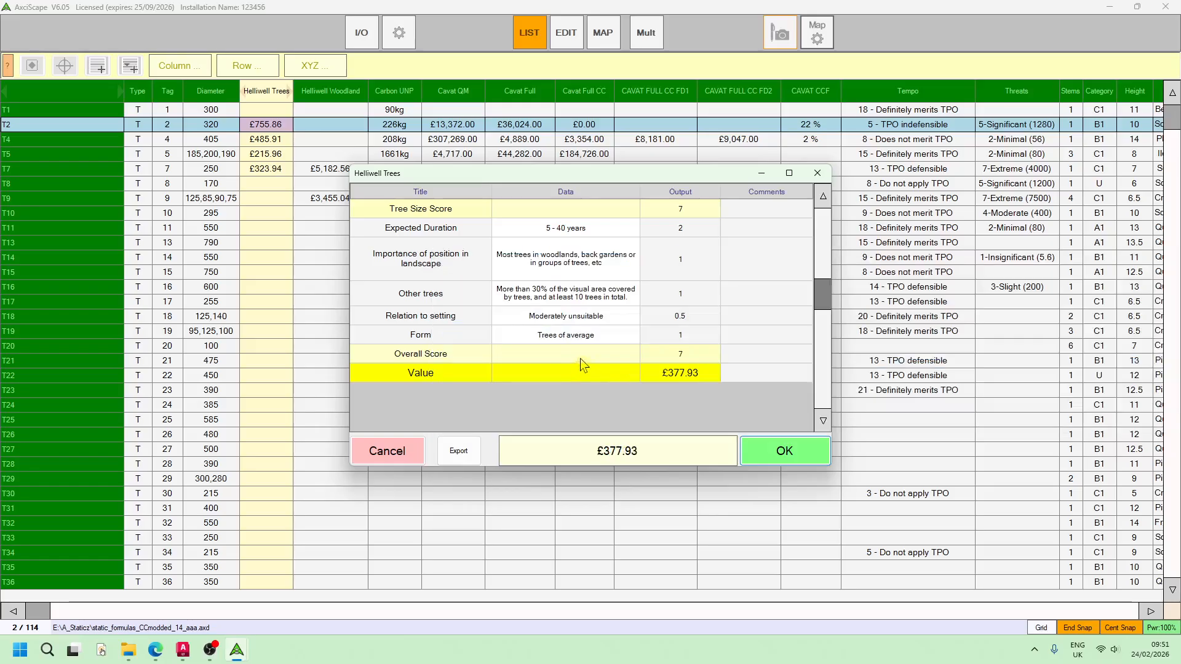
pyautogui.click(787, 458)
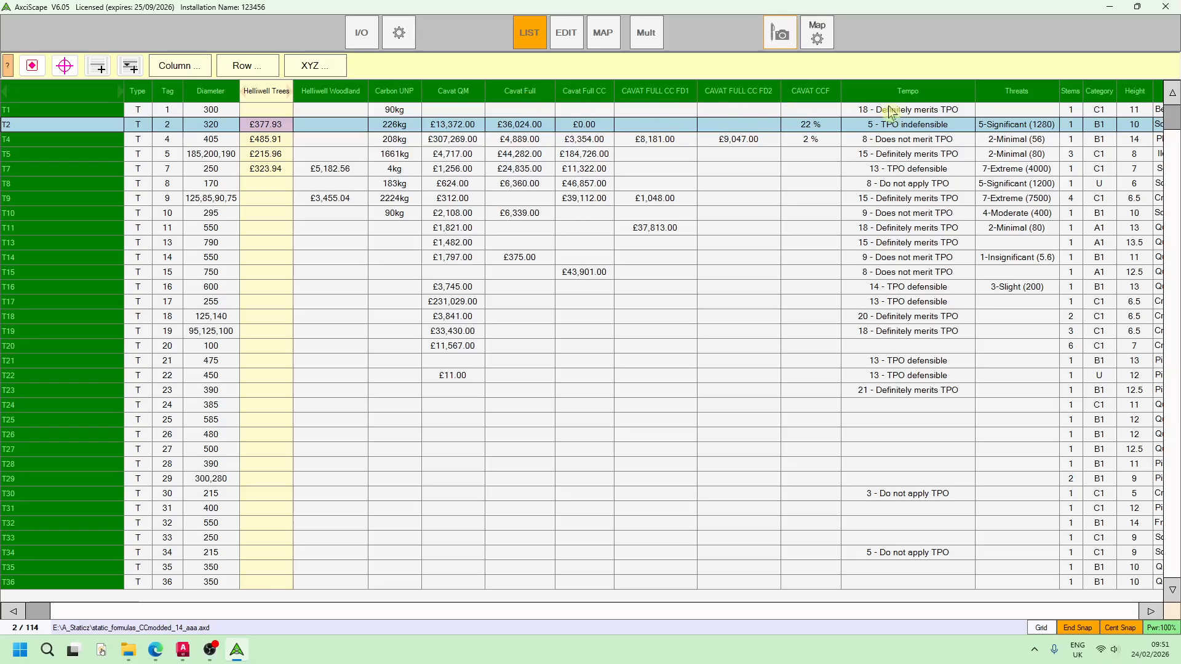
# Score tree T1's Threats assessment with failure Likely, foreseeable, target Very High and impact Moderate structural/ severe vehicle damage - fatal/disabling injuries likely, and save it
pyautogui.click(1001, 99)
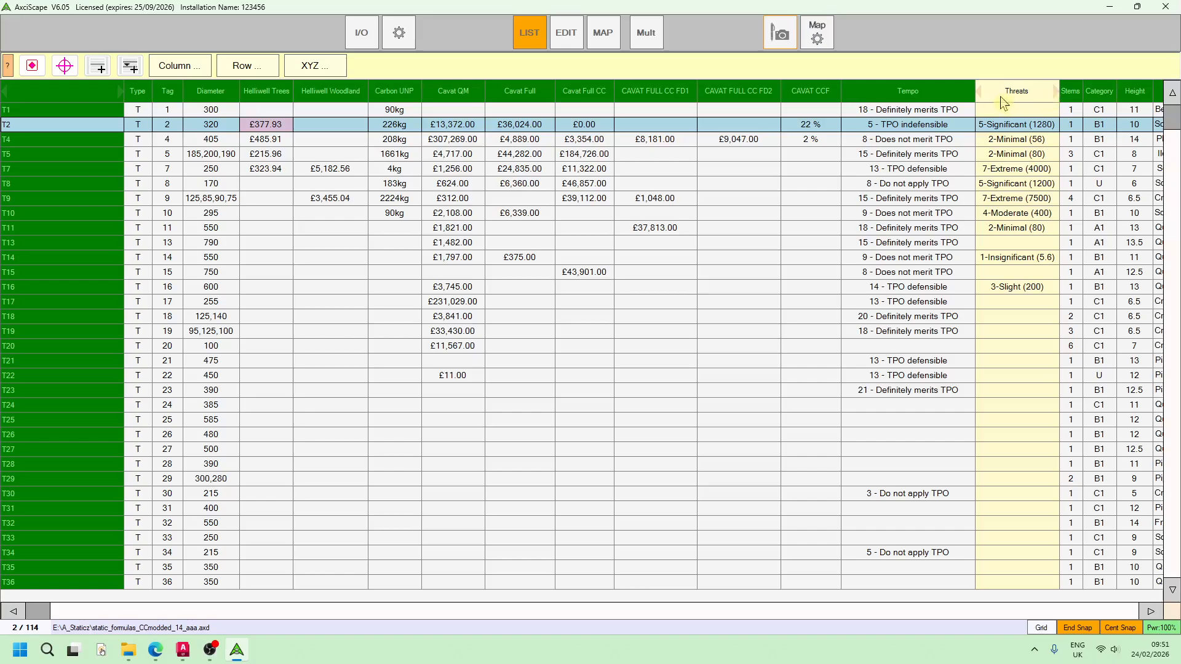
pyautogui.click(1014, 113)
pyautogui.click(1014, 114)
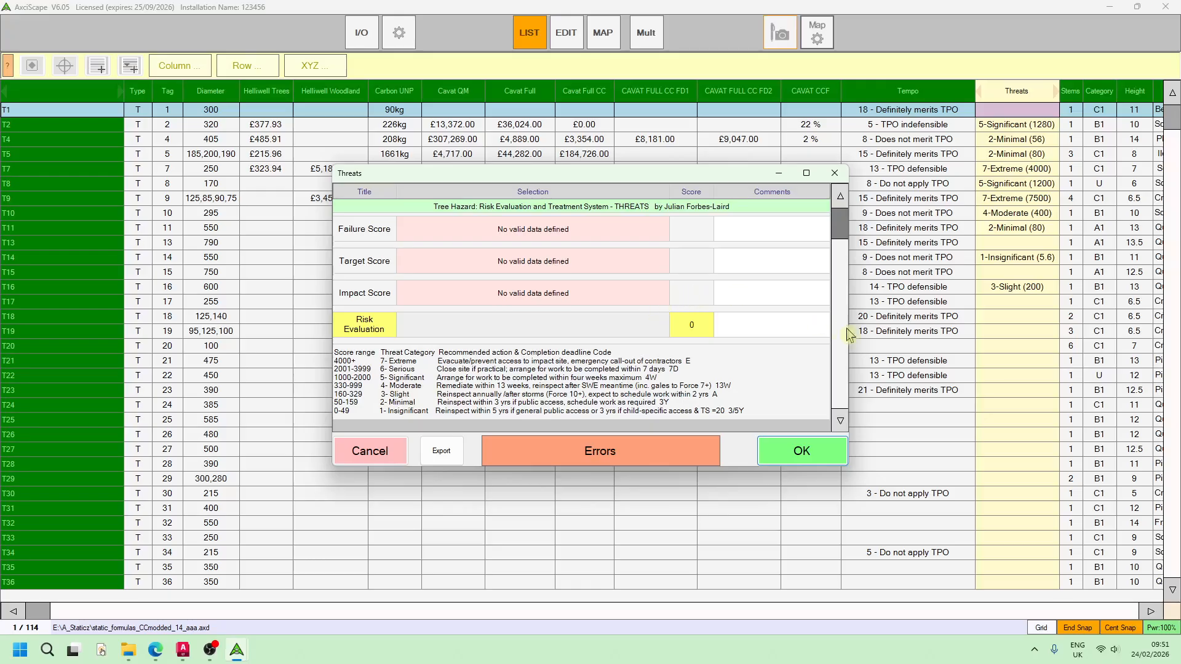
pyautogui.click(589, 233)
pyautogui.click(591, 261)
pyautogui.click(561, 263)
pyautogui.click(551, 269)
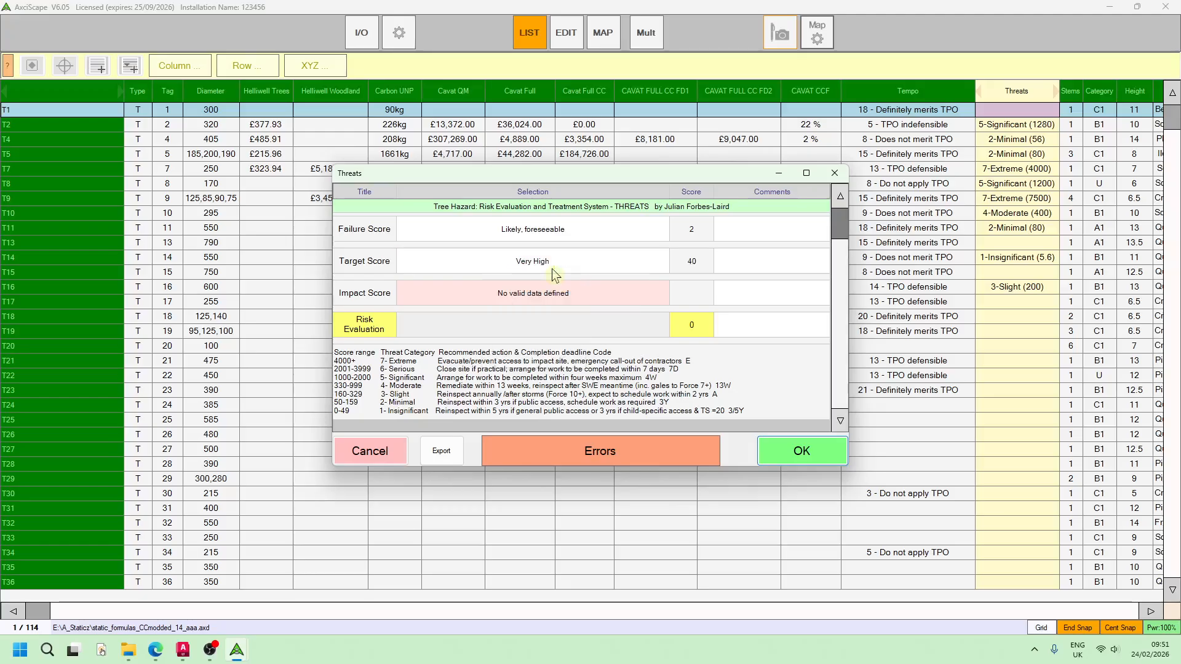
pyautogui.click(541, 293)
pyautogui.click(532, 325)
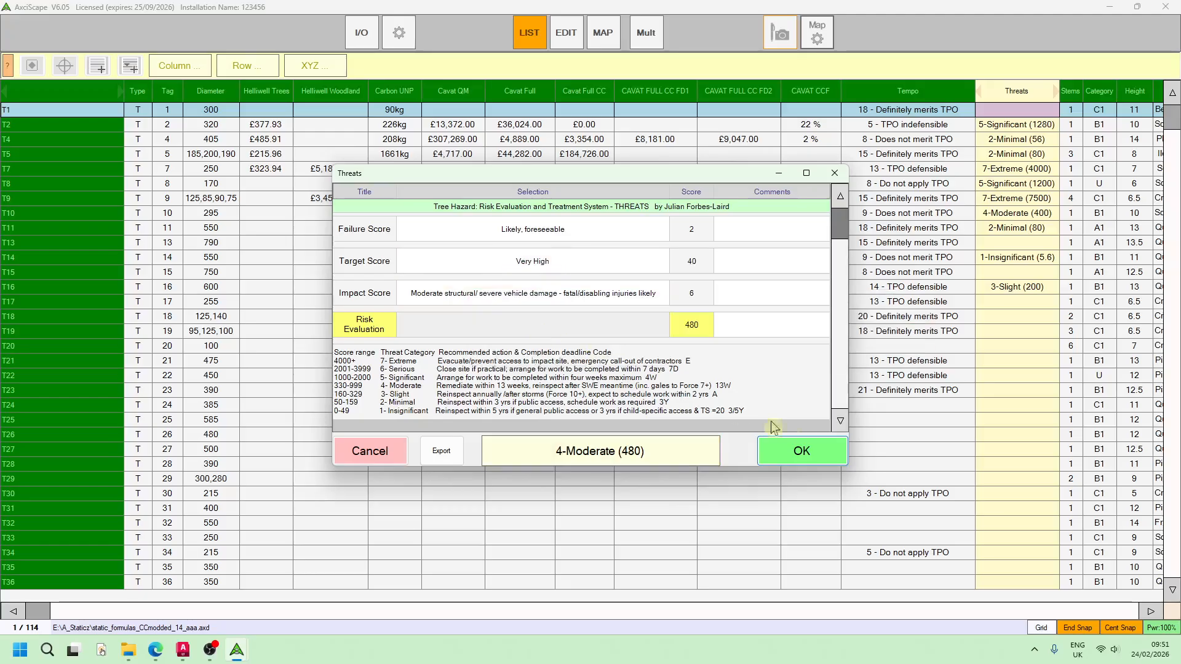
pyautogui.click(803, 452)
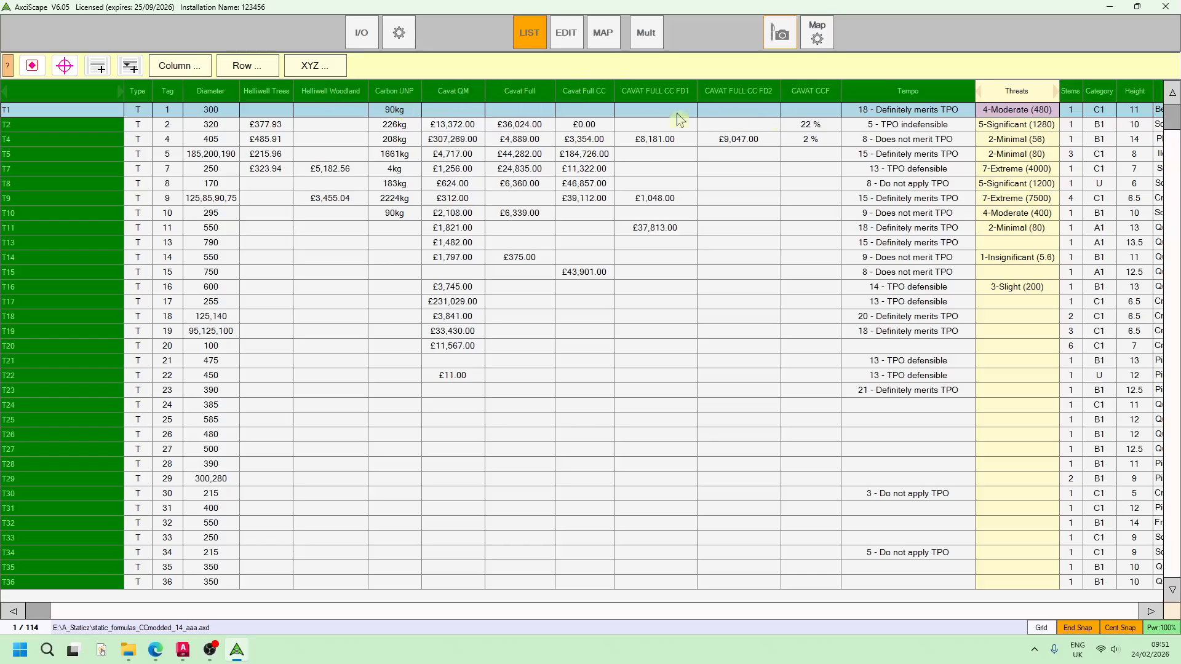
# Open tree T9's Cavat QM valuation, review its factors and calculated rows, and close it
pyautogui.click(458, 92)
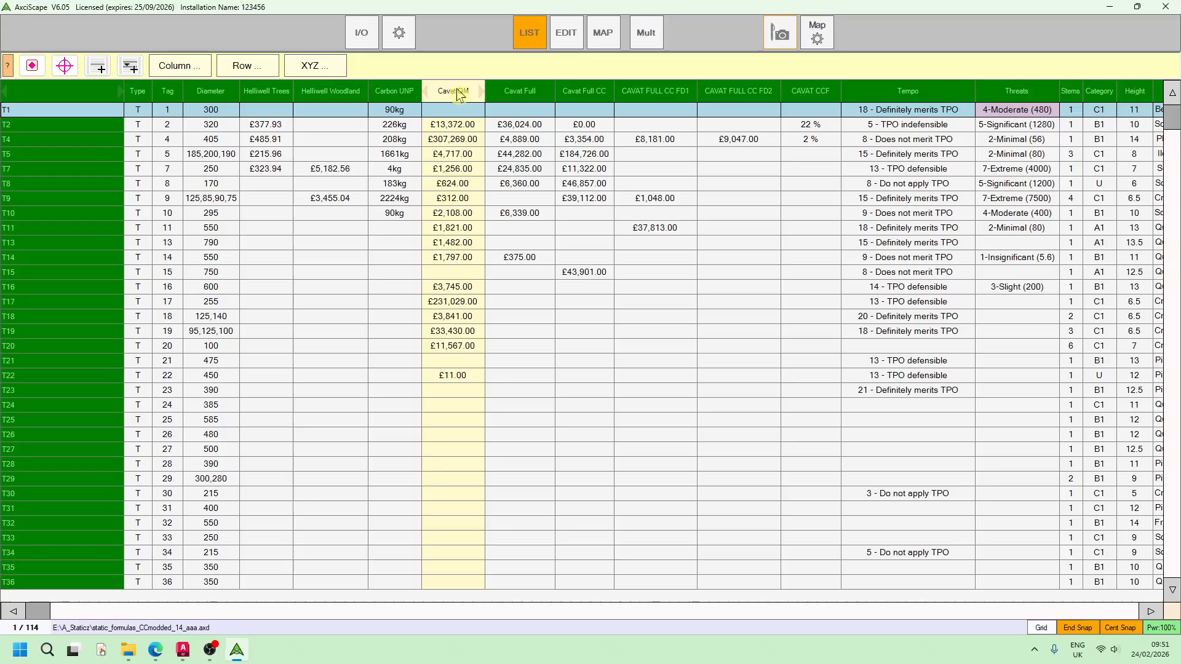
pyautogui.rightClick(458, 92)
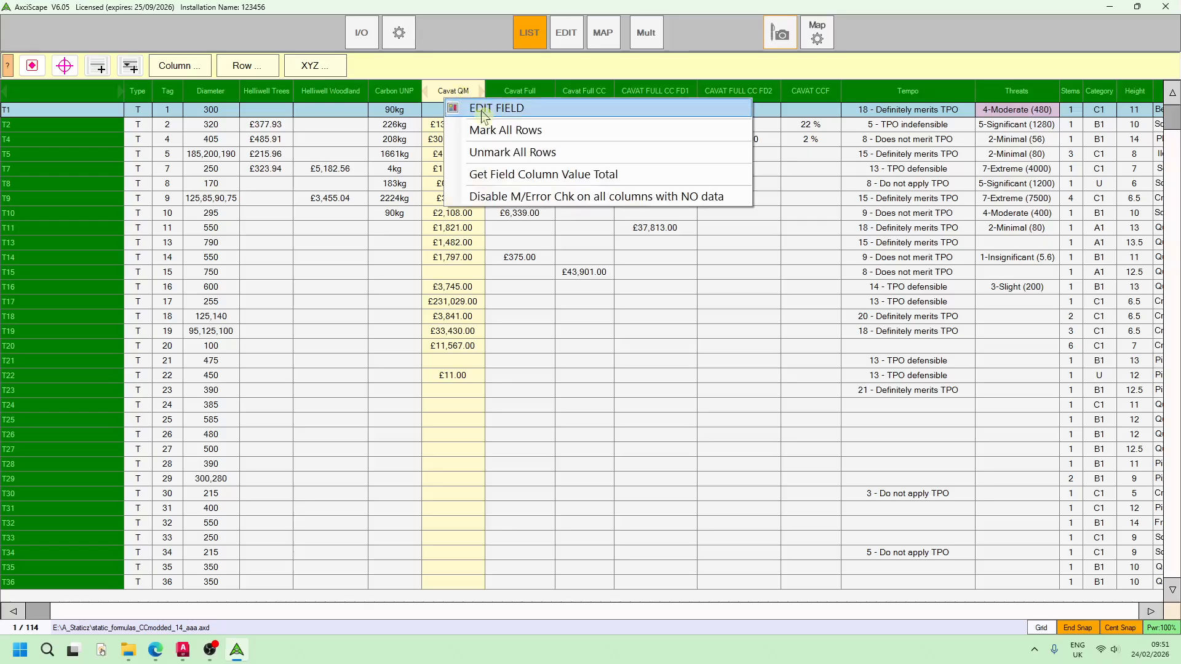
pyautogui.click(433, 203)
pyautogui.doubleClick(434, 202)
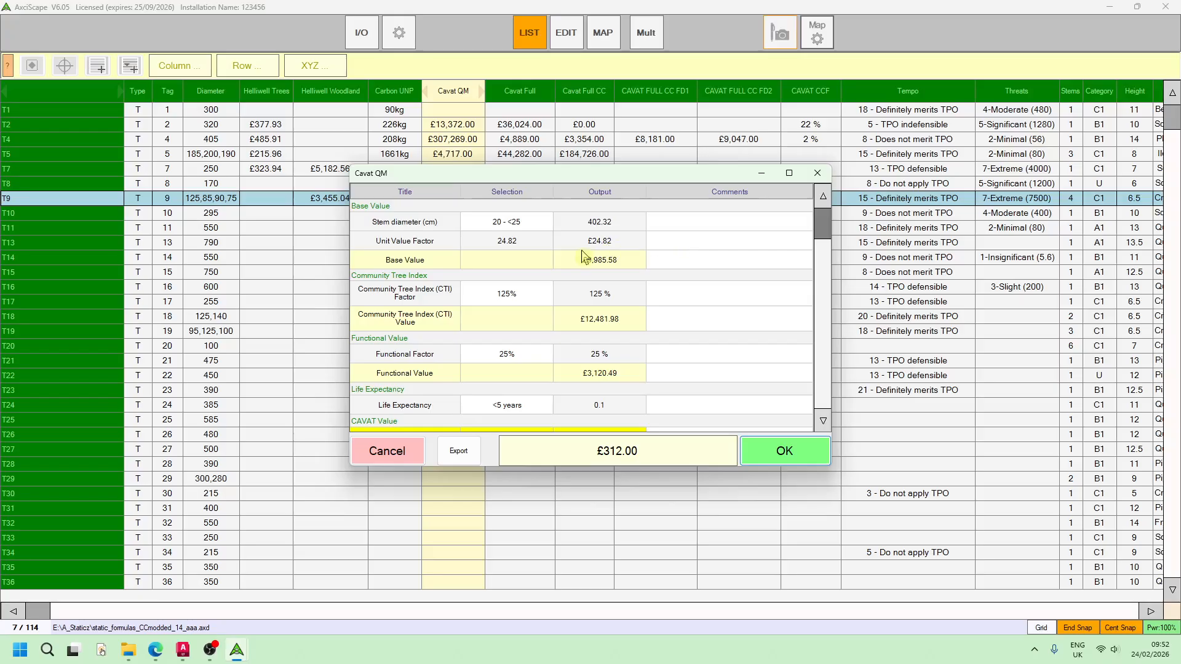
pyautogui.click(783, 451)
# Inspect the fixed Unit Value Factor defined in the Cavat QM field's formula, and close the formula editor
pyautogui.rightClick(459, 87)
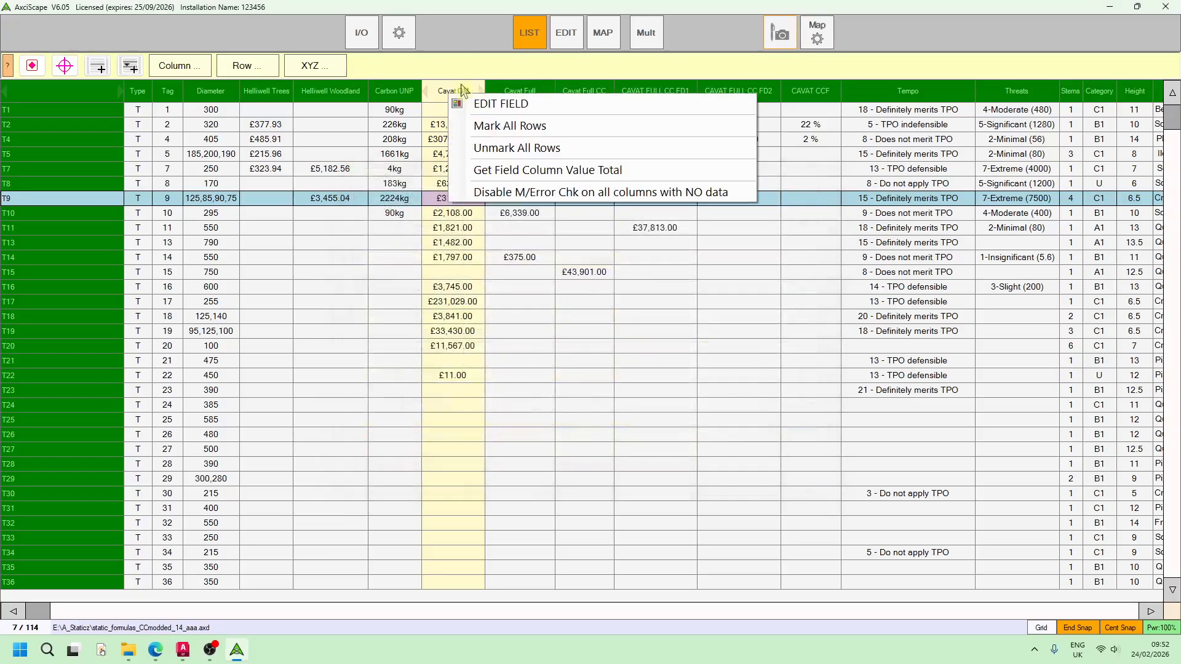
pyautogui.click(489, 102)
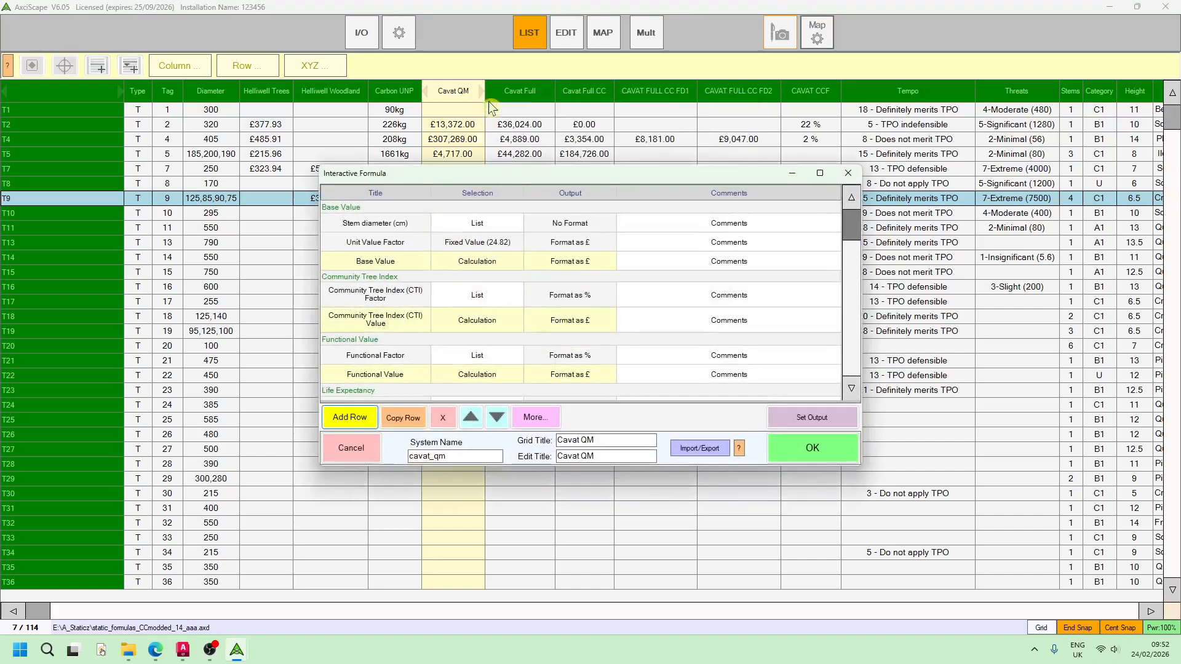
pyautogui.click(481, 246)
pyautogui.rightClick(481, 246)
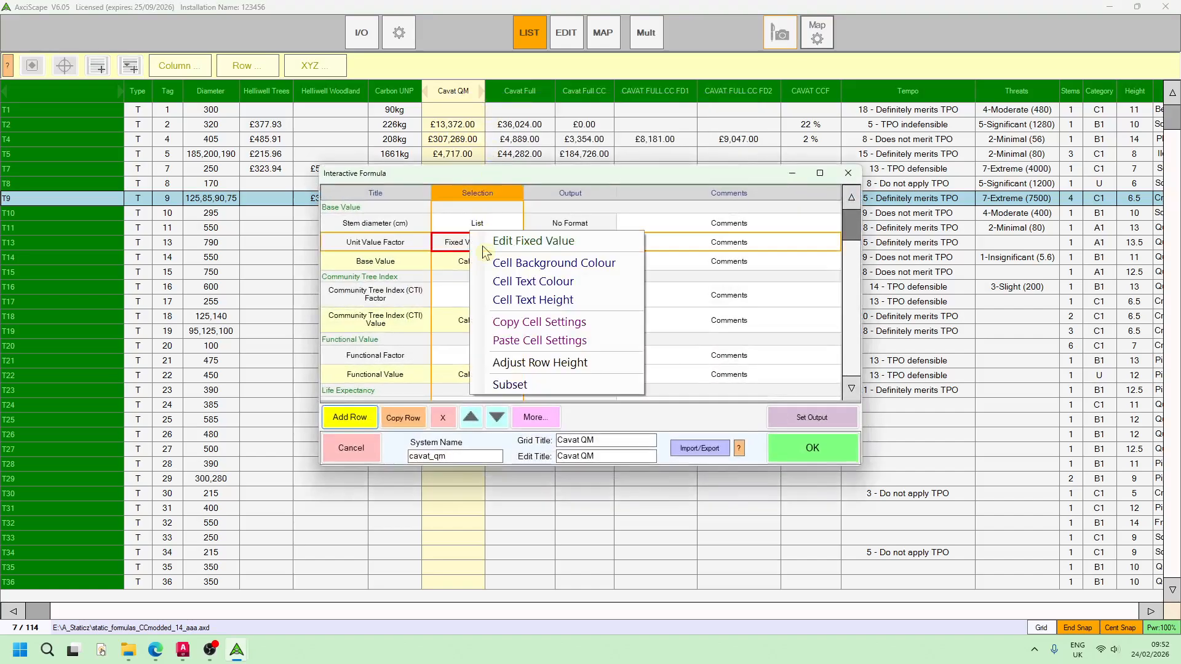
pyautogui.click(554, 240)
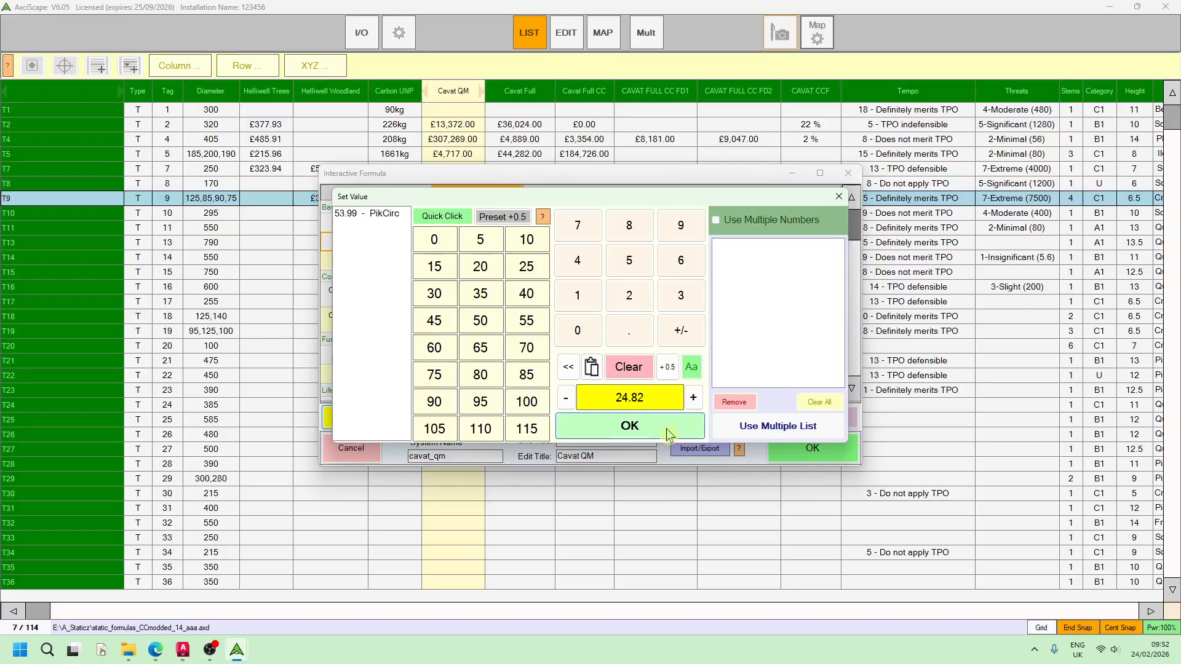
pyautogui.click(666, 430)
pyautogui.click(848, 173)
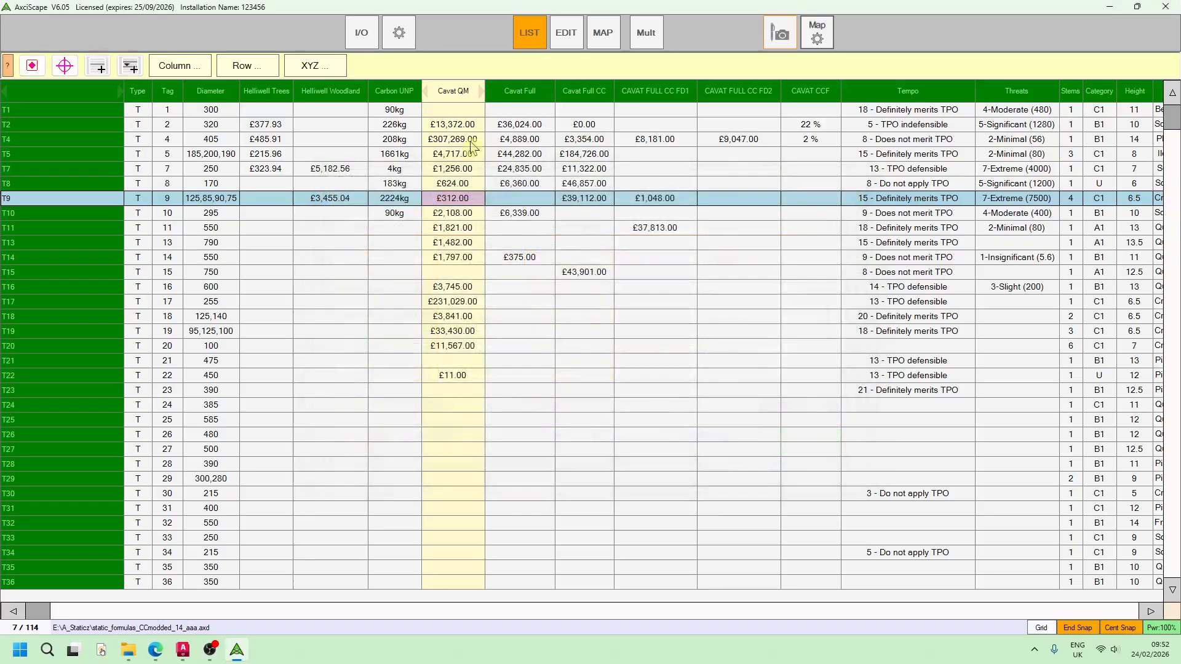
# In tree T4's Cavat QM valuation, set stem diameter to 30 - <40 cm and the Community Tree Index factor to 150%
pyautogui.click(451, 142)
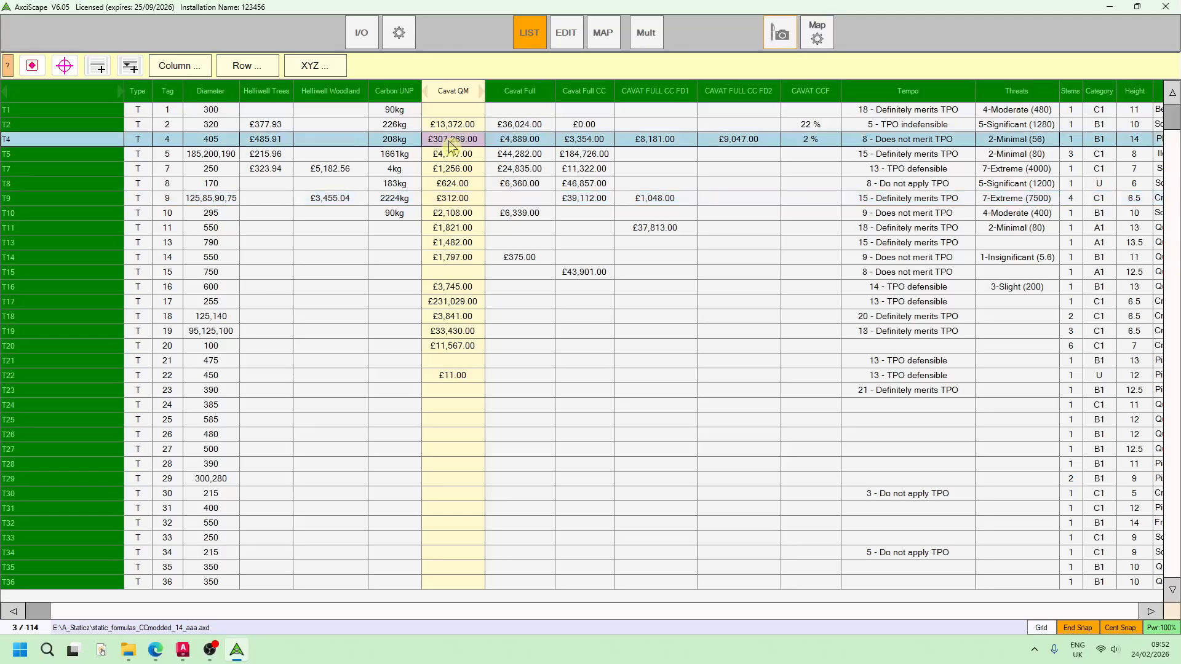
pyautogui.click(450, 142)
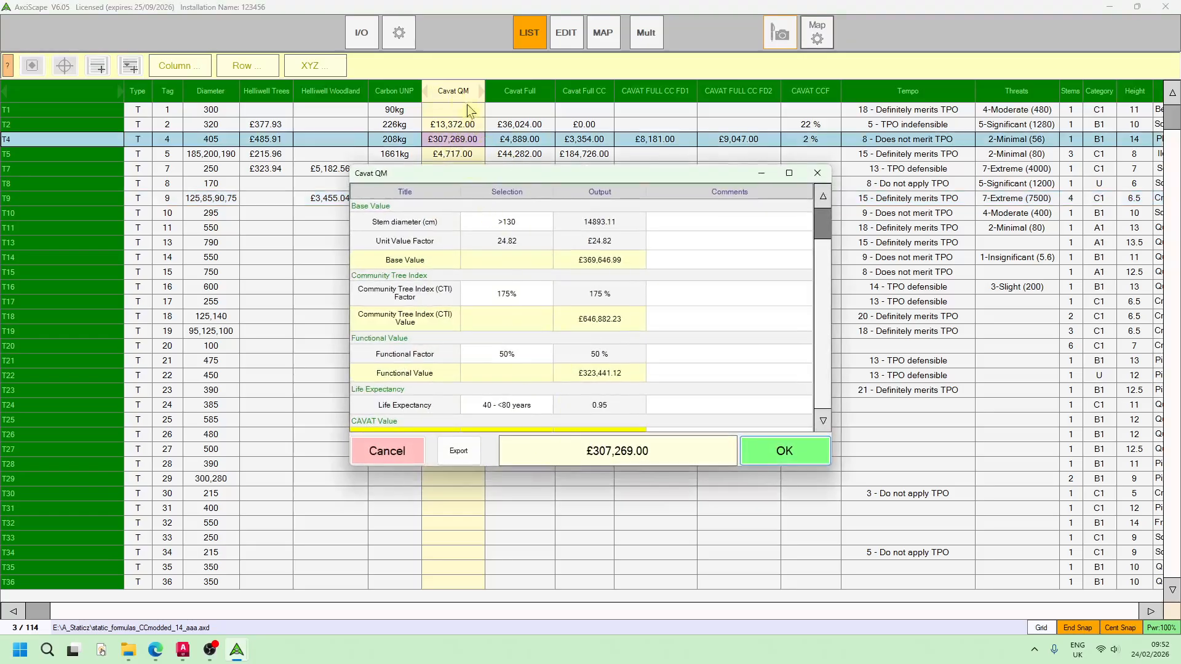
pyautogui.click(495, 227)
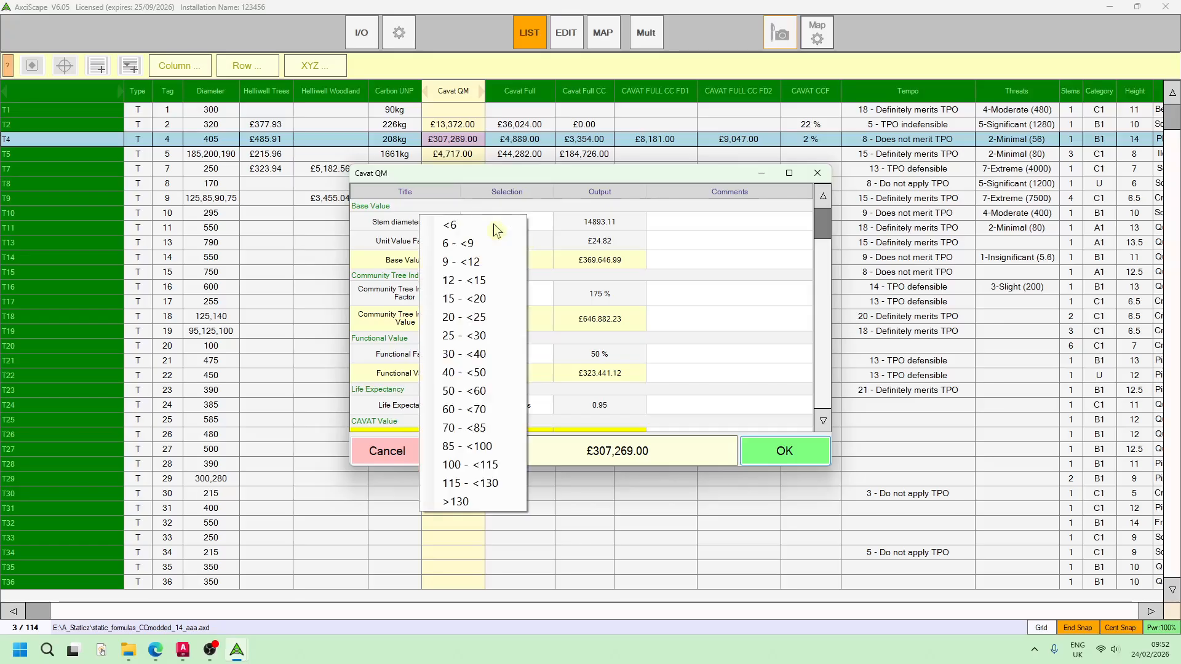
pyautogui.click(479, 355)
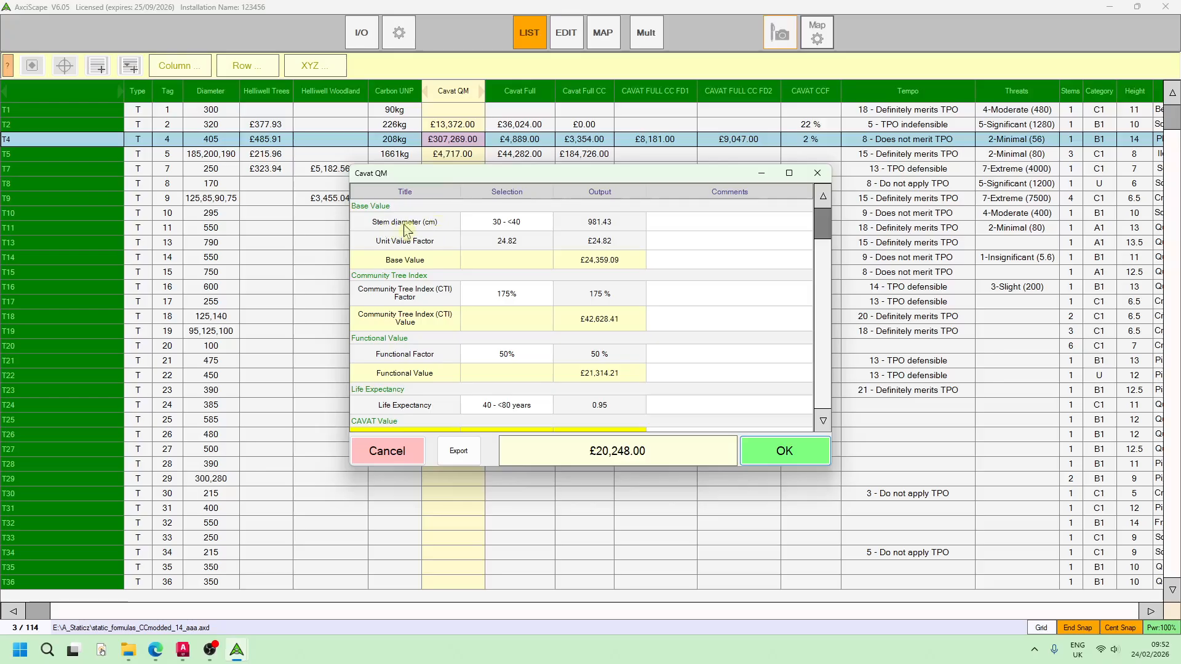
pyautogui.click(519, 297)
pyautogui.click(517, 338)
# Set T4's functional factor to 75% and life expectancy to 40 - <80 years, and save the Cavat QM valuation
pyautogui.click(518, 353)
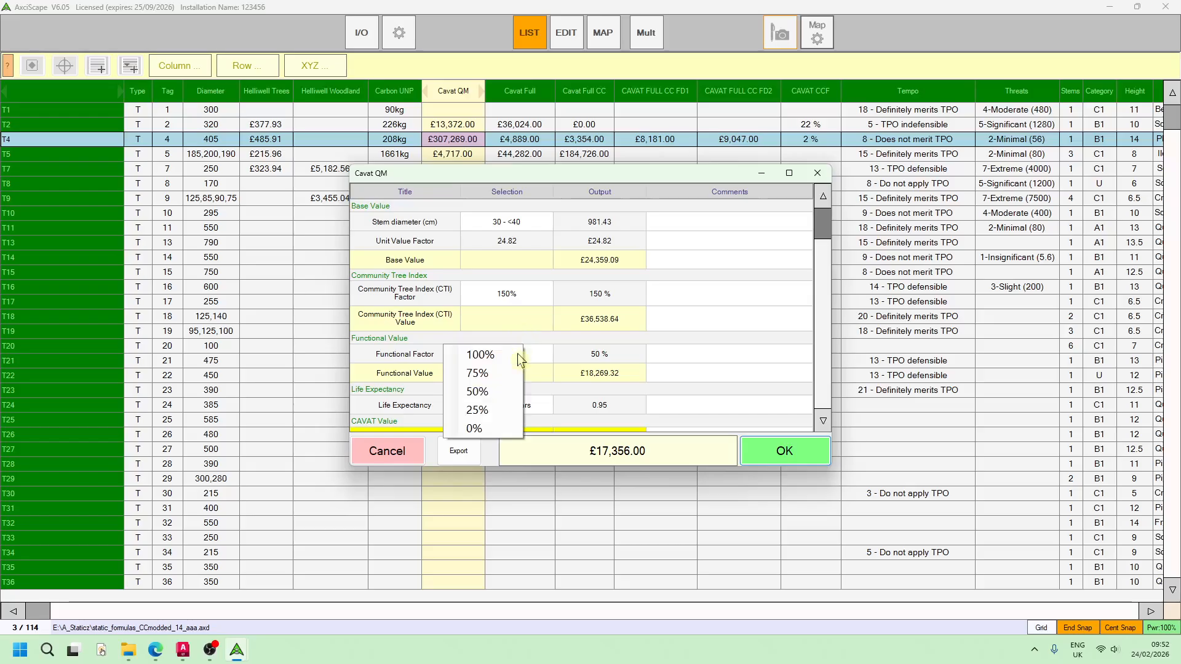
pyautogui.click(492, 372)
pyautogui.scroll(-1, 518, 367)
pyautogui.click(518, 329)
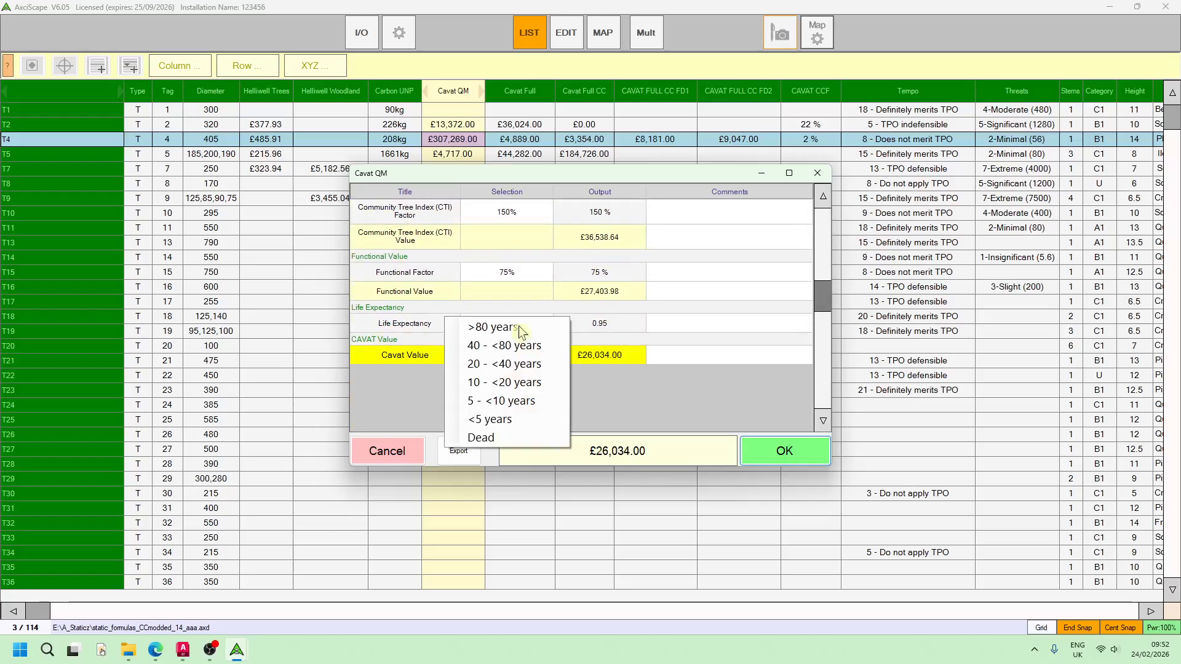
pyautogui.click(505, 348)
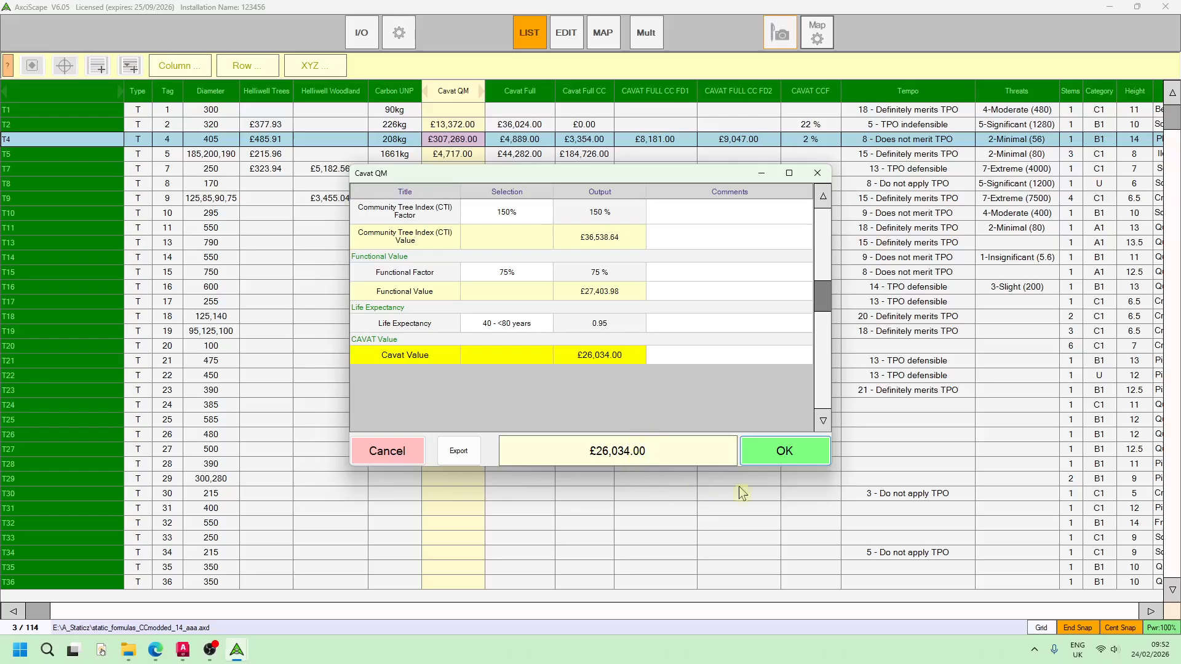
pyautogui.click(807, 456)
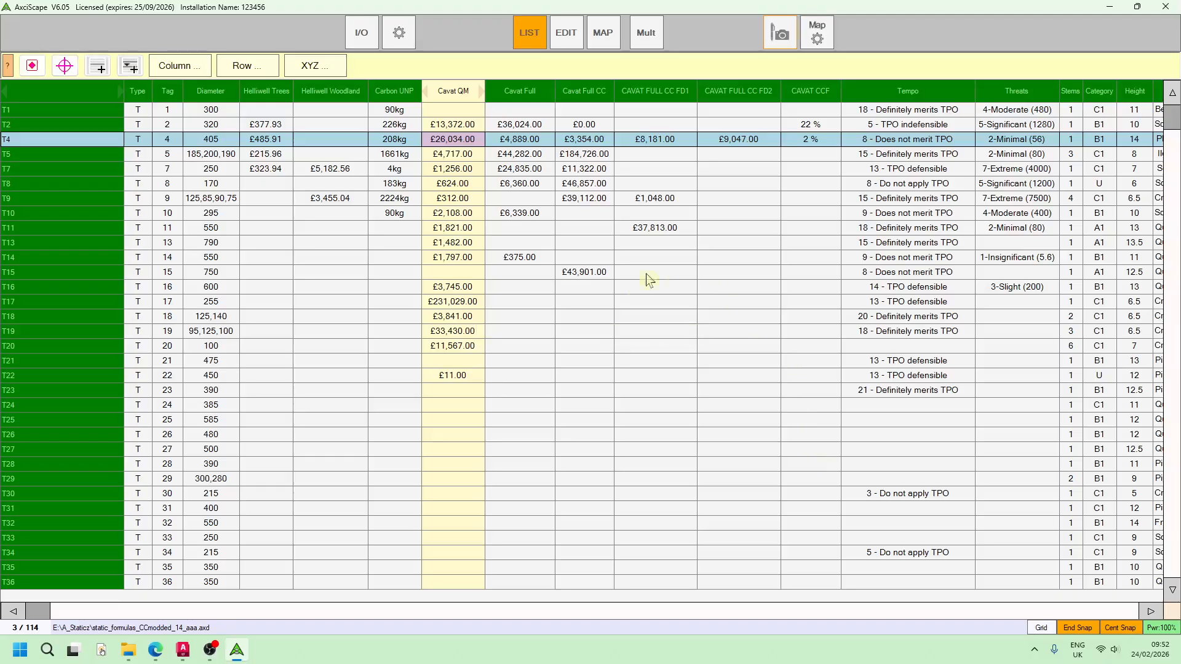
# Open tree T2's Cavat Full valuation and review its location, structure, crown and life expectancy factors
pyautogui.doubleClick(533, 126)
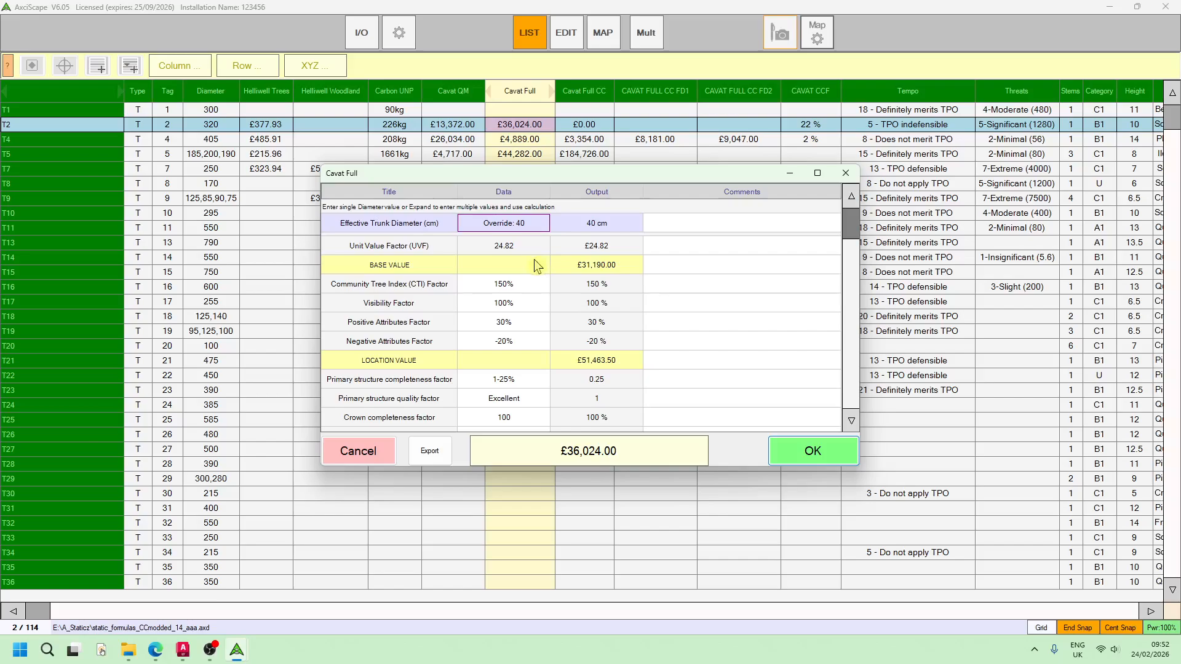
pyautogui.scroll(-3, 517, 231)
pyautogui.scroll(1, 523, 327)
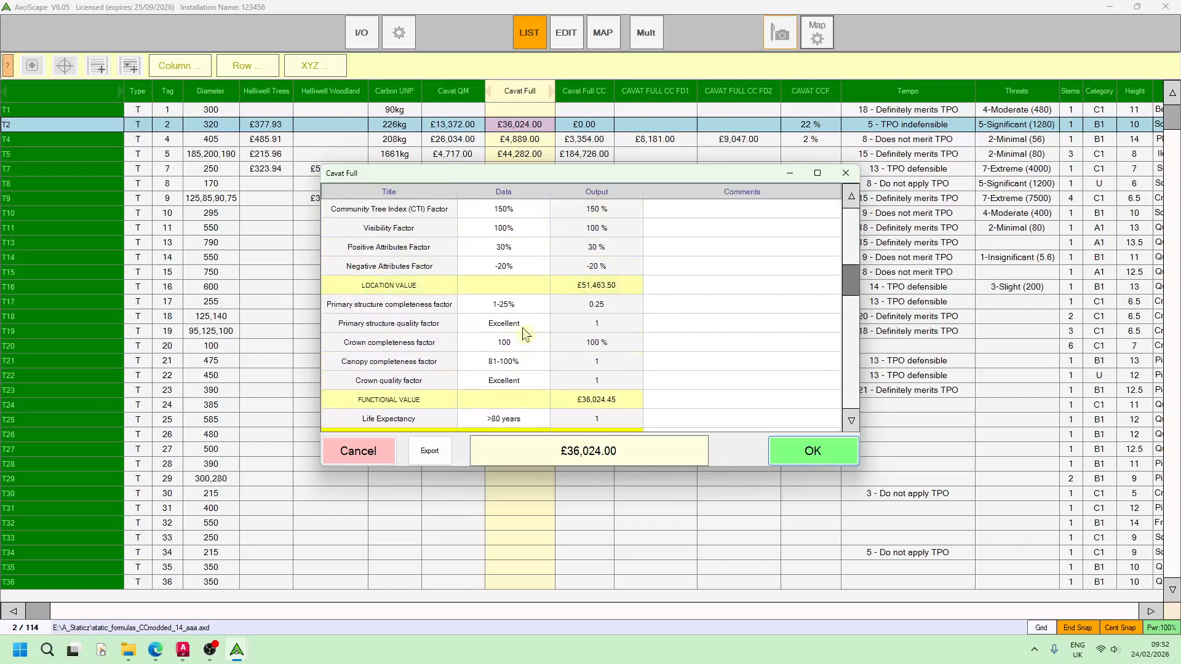
pyautogui.scroll(1, 545, 271)
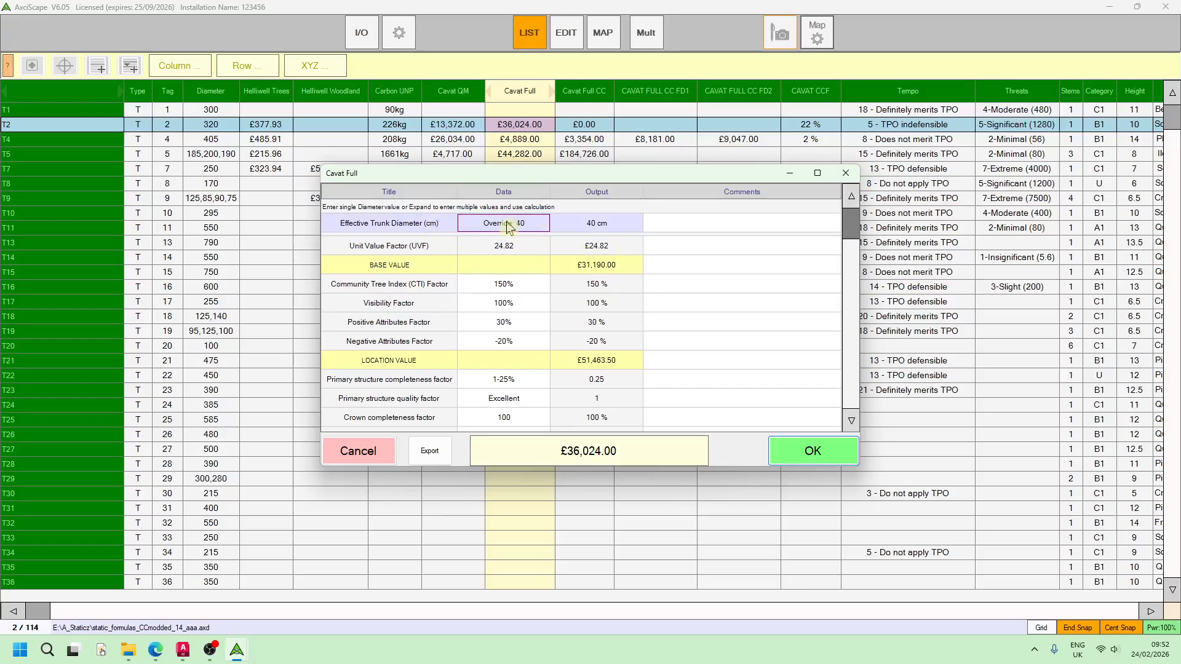
# Expand T2's effective trunk diameter into individual stems, set stem diameter 3 to 40 cm and accept the stem list
pyautogui.click(526, 225)
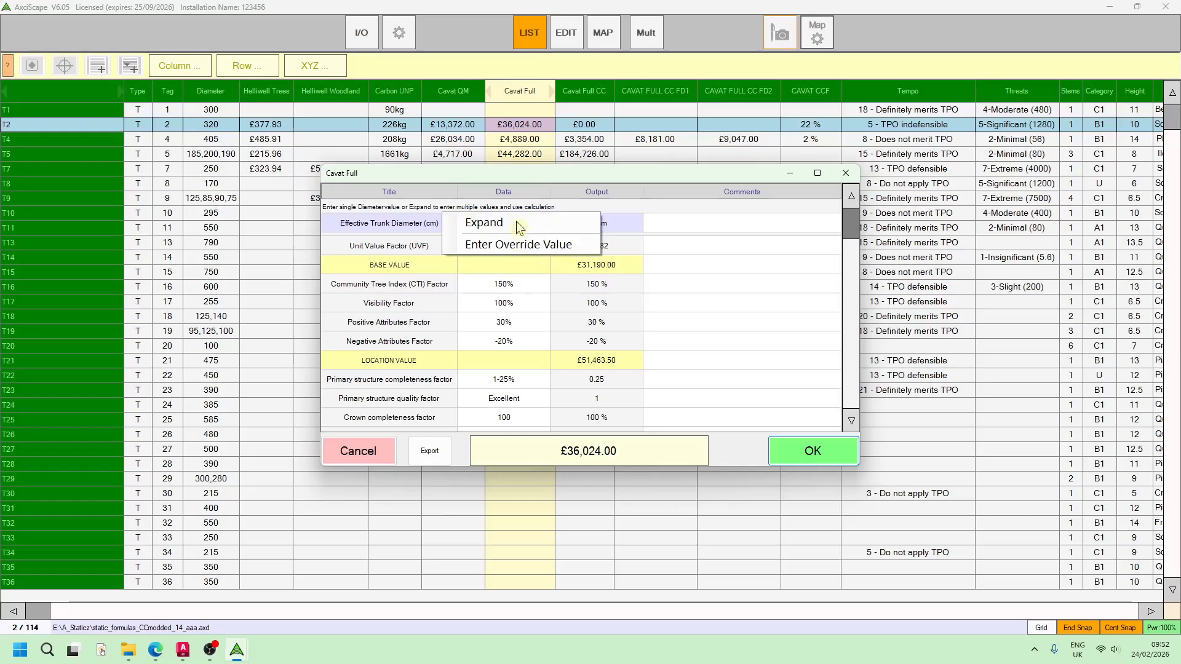
pyautogui.click(496, 226)
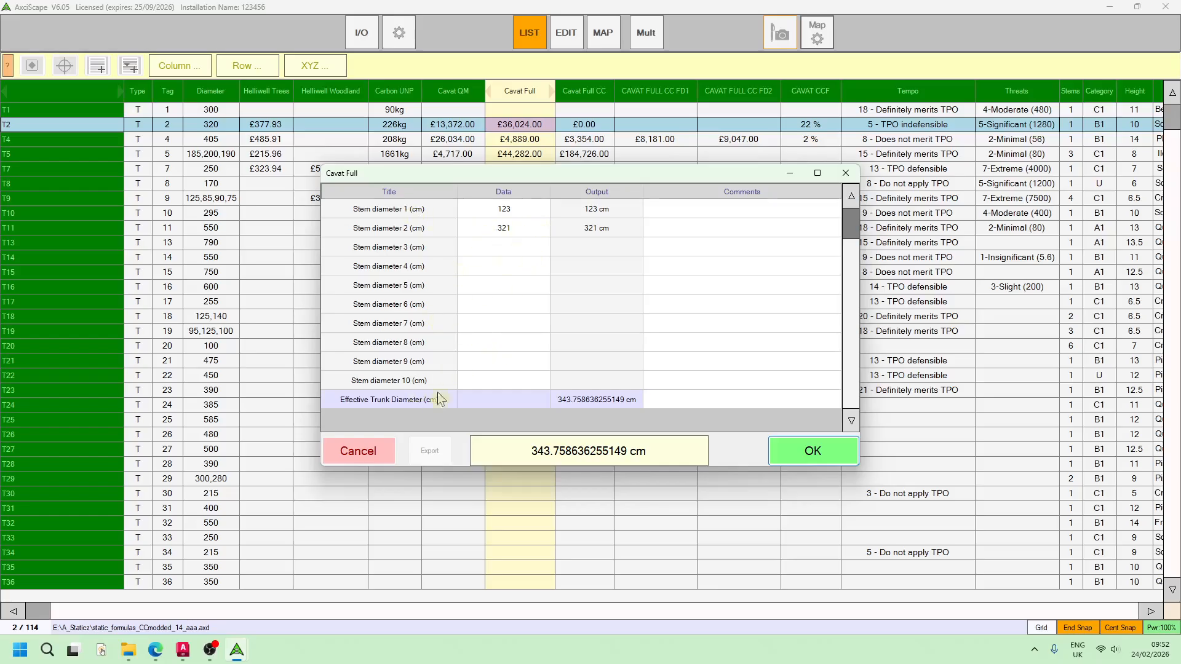
pyautogui.click(521, 254)
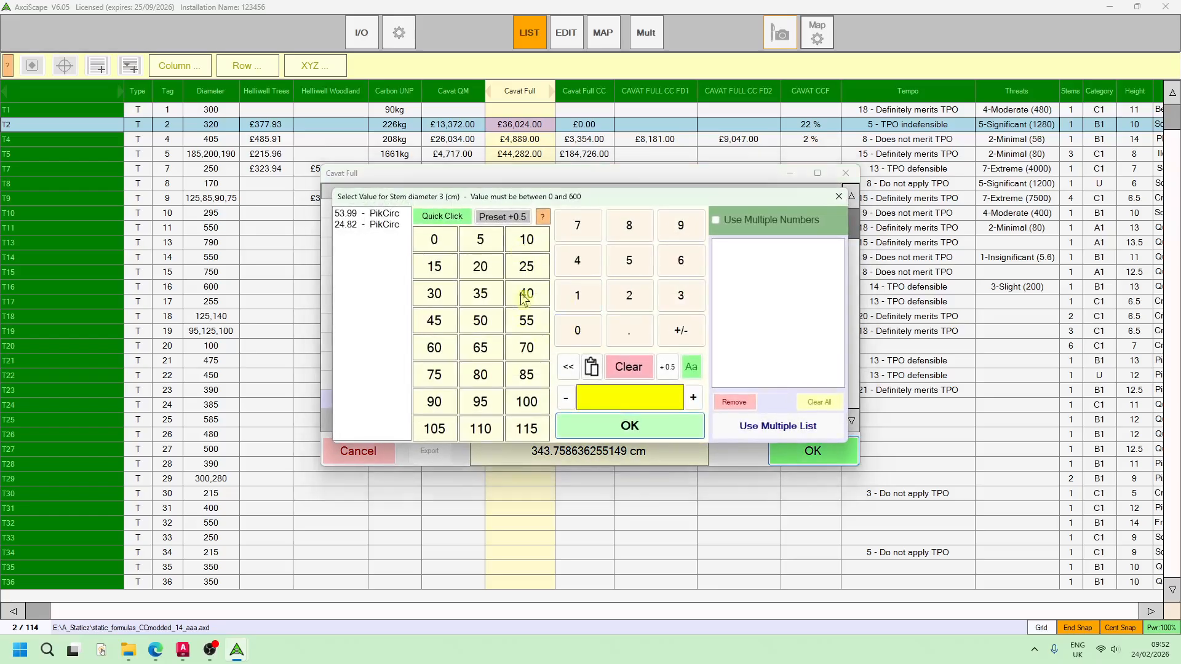
pyautogui.click(529, 301)
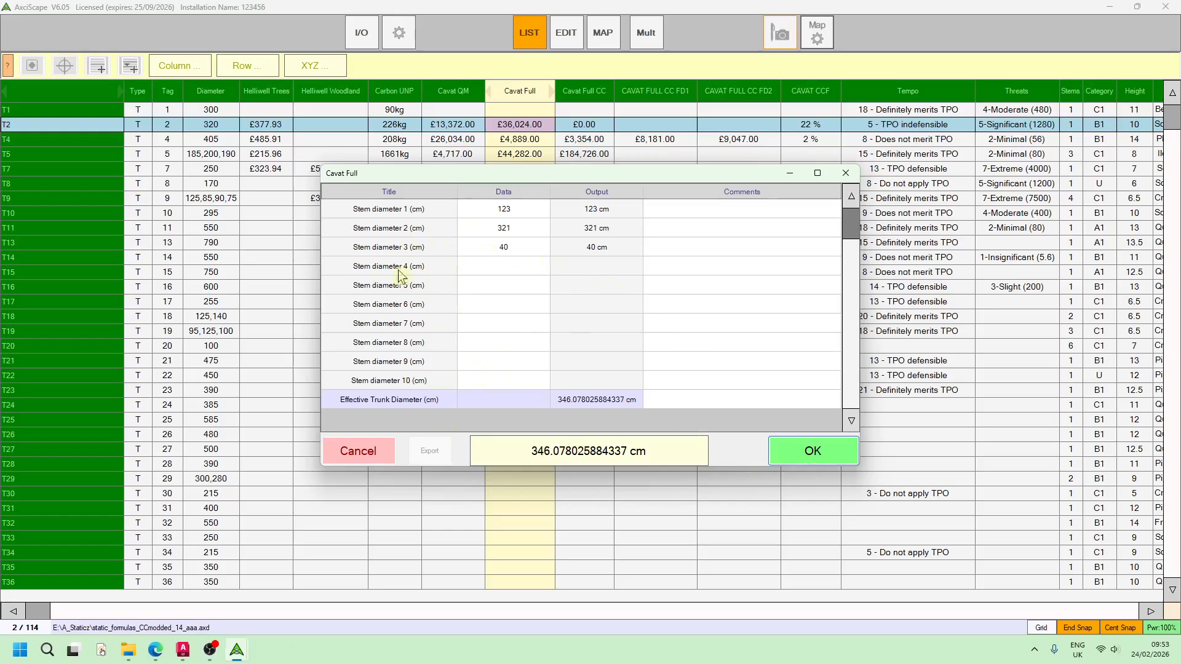
pyautogui.click(812, 449)
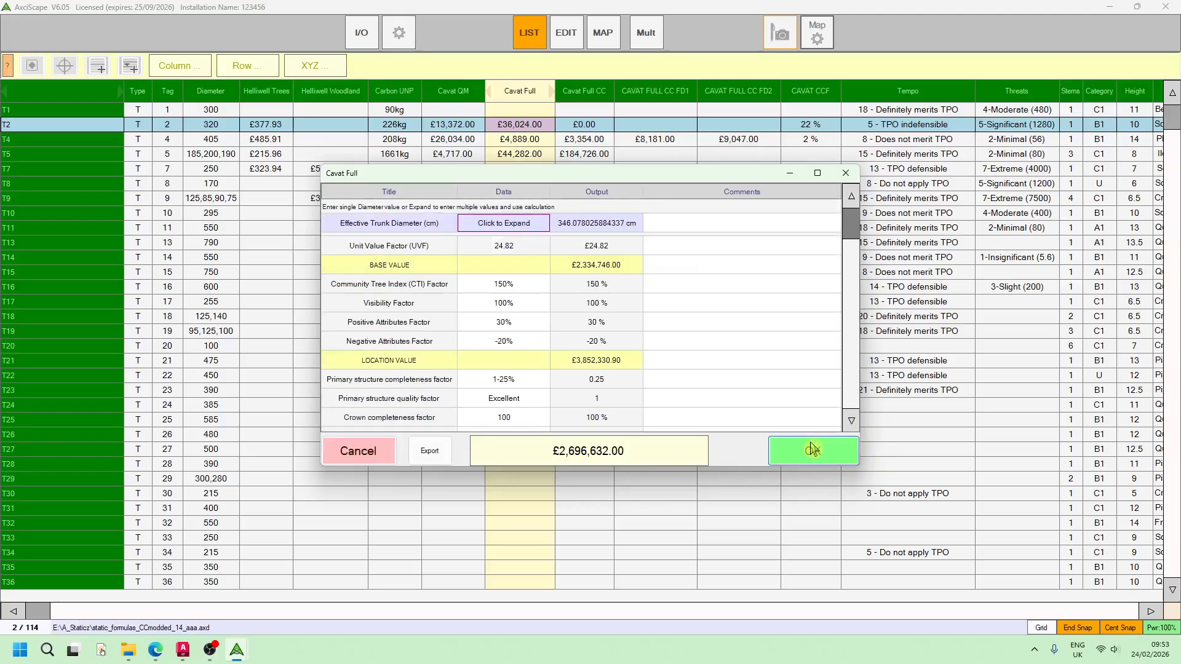
# Recheck T2's expanded stem diameters, and override the effective trunk diameter with 55 cm
pyautogui.click(516, 227)
pyautogui.click(516, 224)
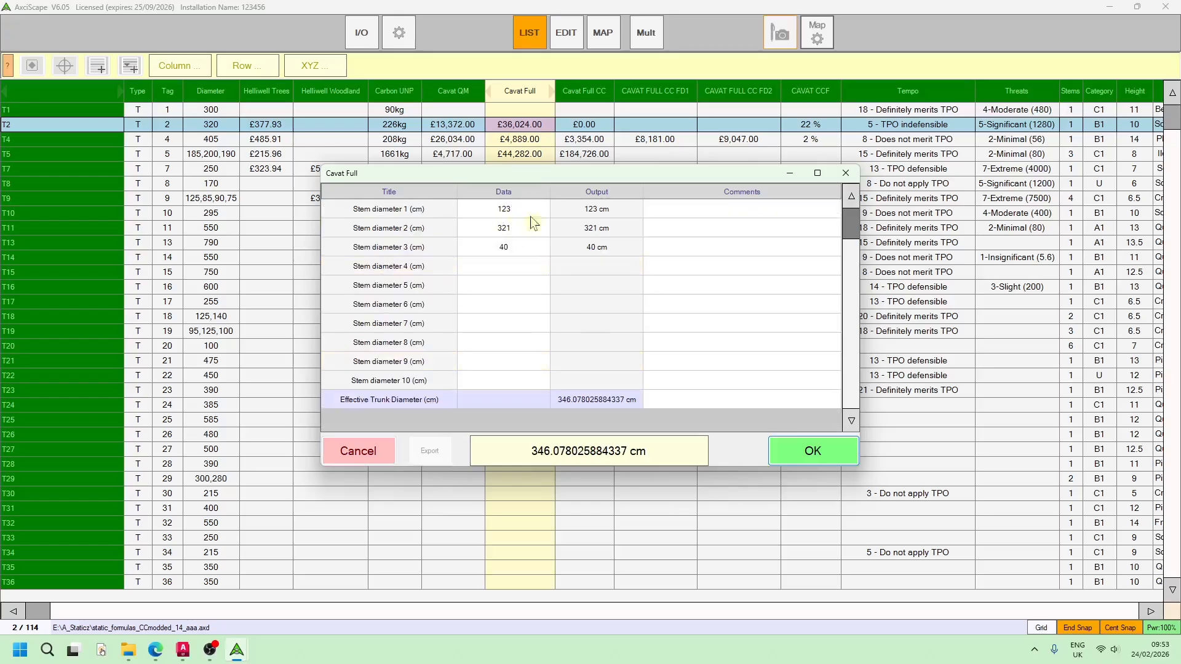
pyautogui.click(788, 451)
pyautogui.click(508, 227)
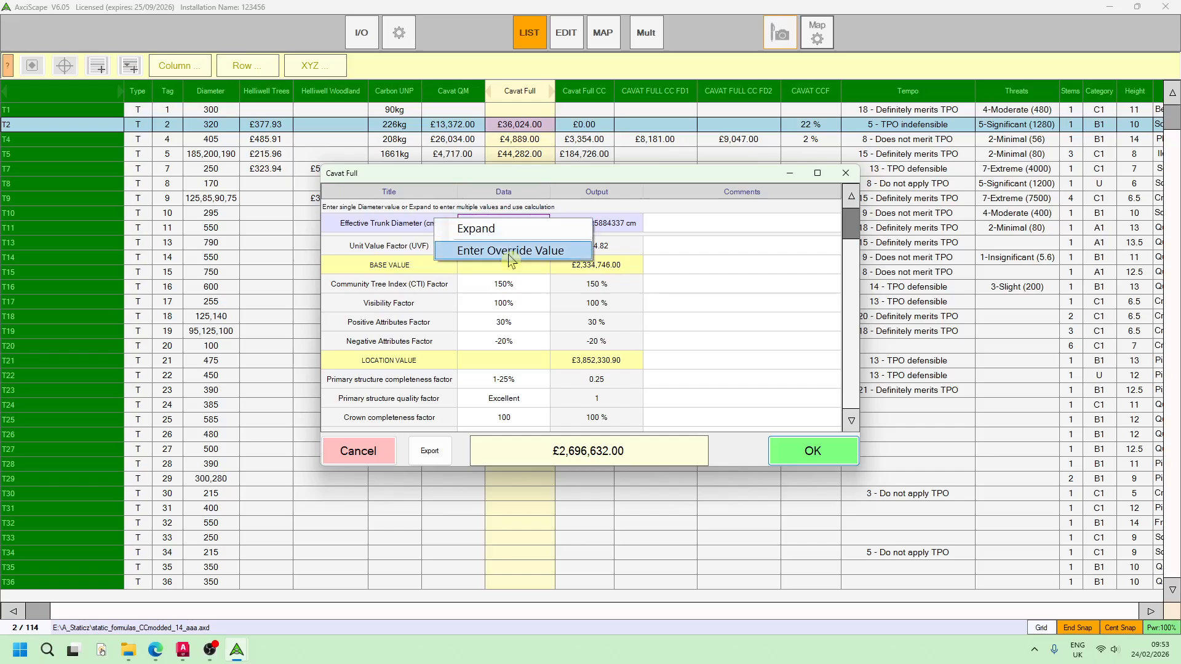
pyautogui.click(508, 255)
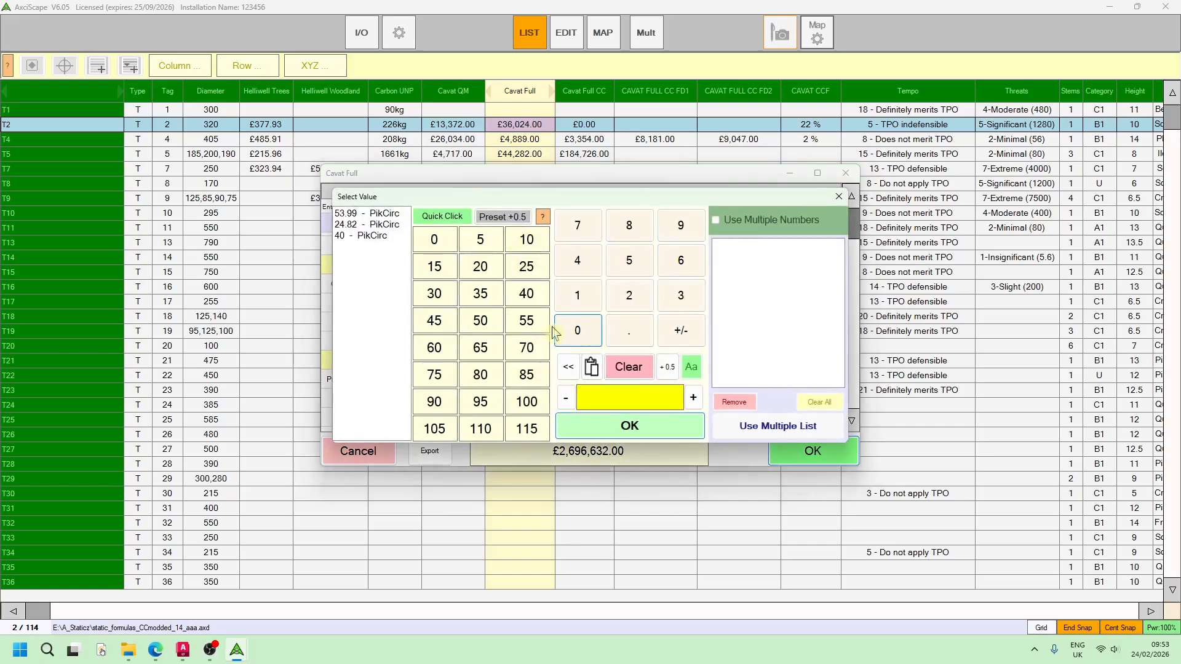
pyautogui.click(527, 321)
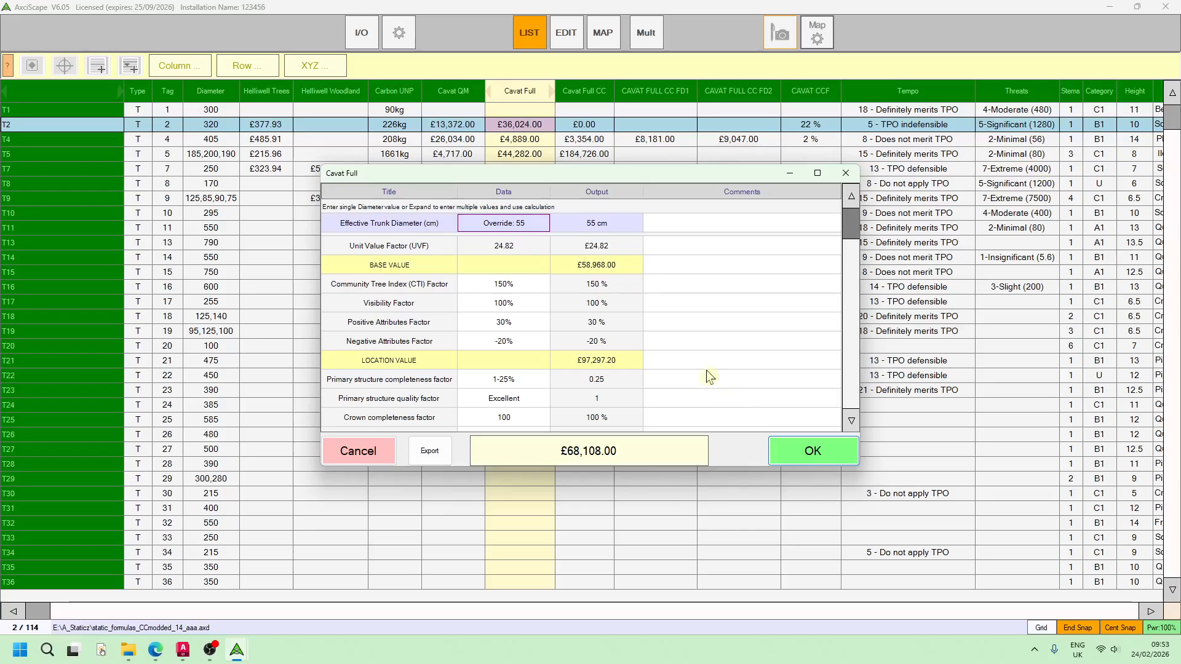
# Review the remaining factors through to the Cavat value in T2's Cavat Full valuation, and save it
pyautogui.scroll(-5, 503, 249)
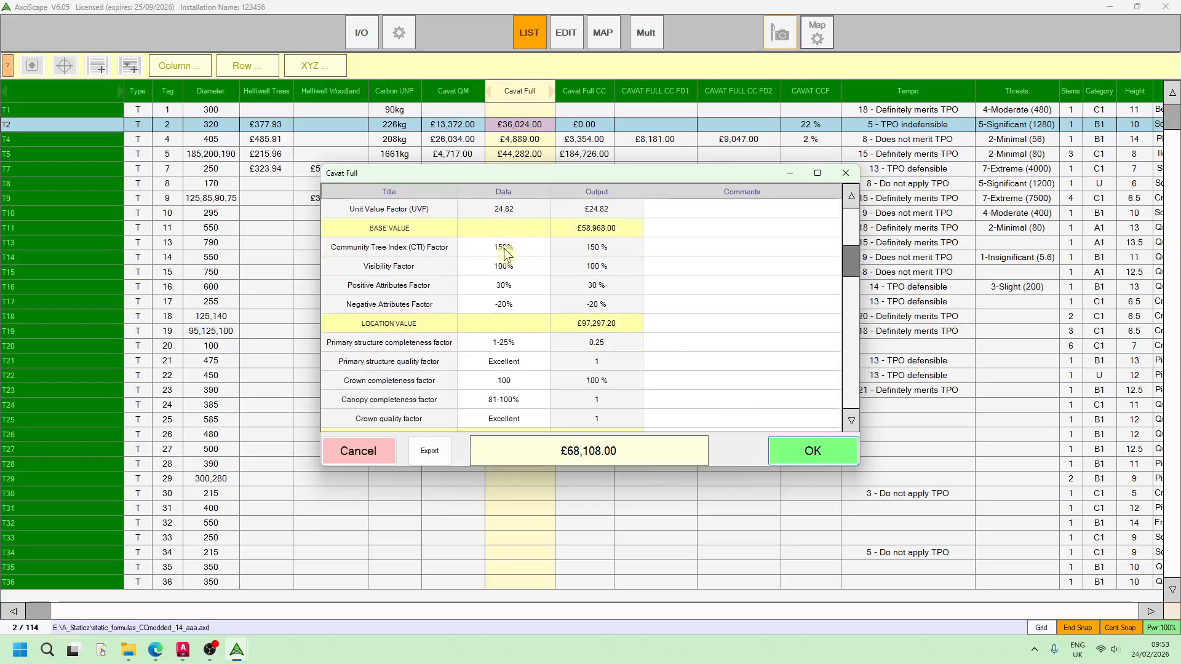
pyautogui.scroll(2, 503, 252)
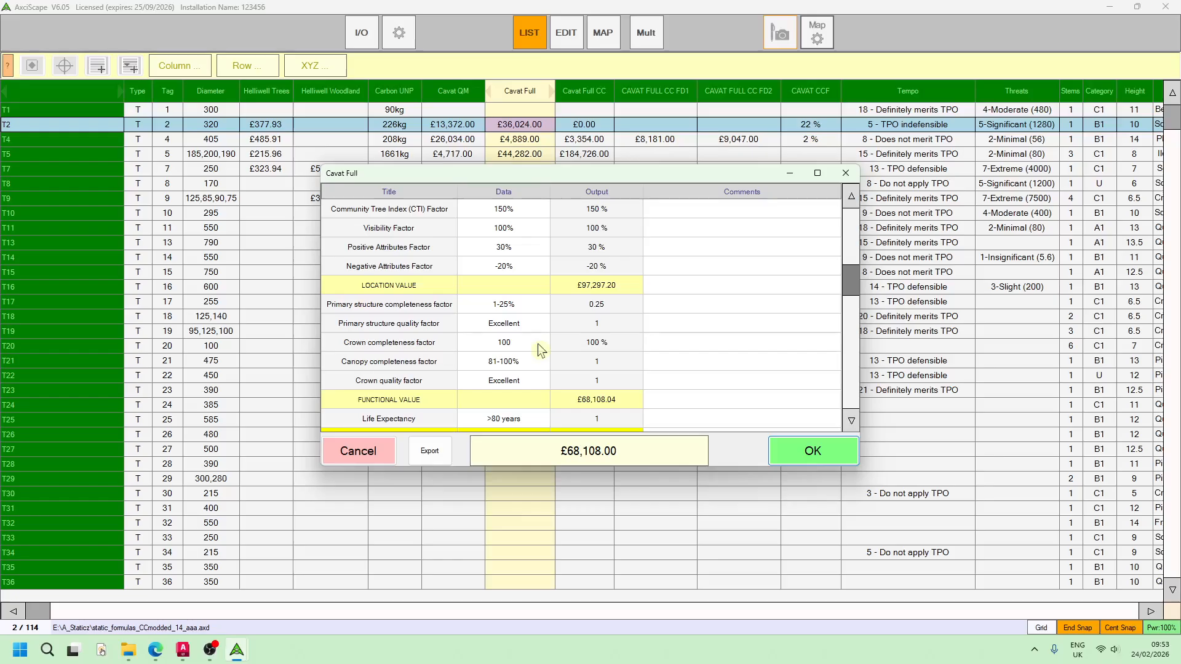
pyautogui.scroll(-2, 537, 344)
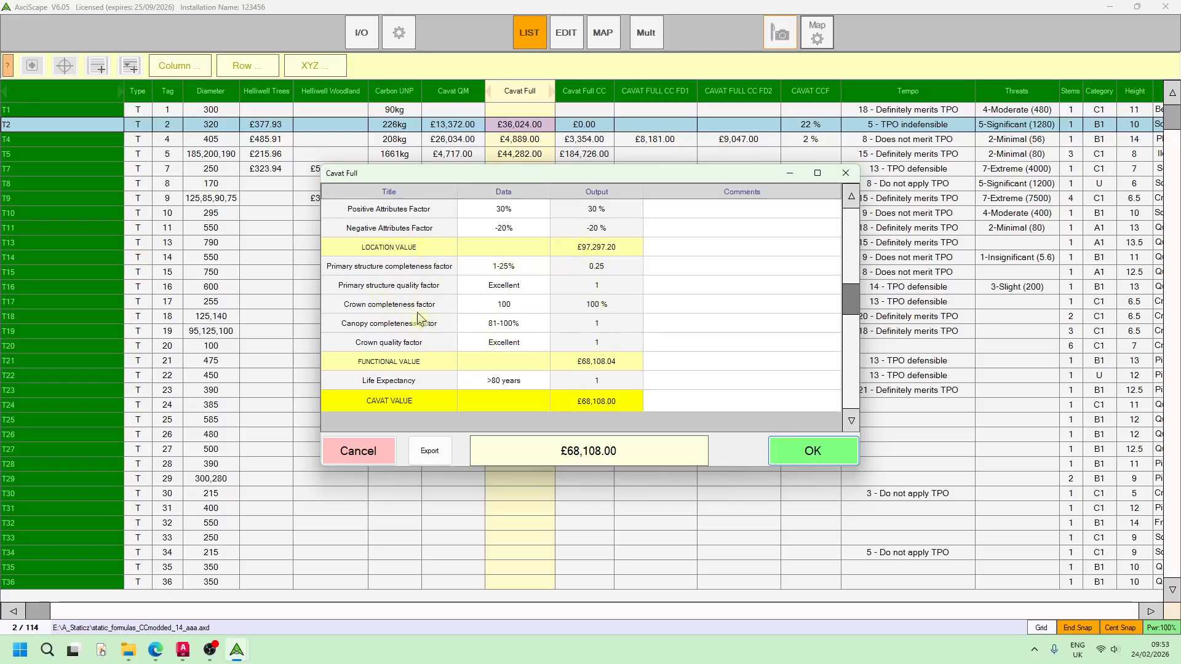
pyautogui.click(835, 458)
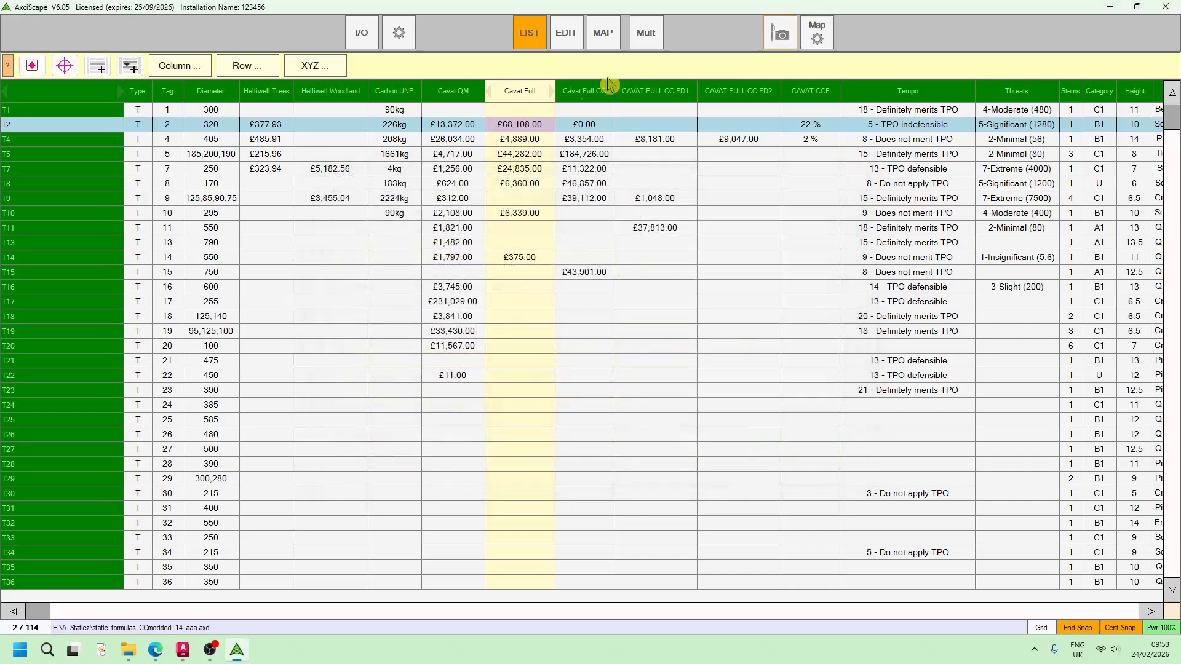
# View the expected and actual crown data and the Crown Completeness Factor in T2's CAVAT CCF form, and close it
pyautogui.click(816, 126)
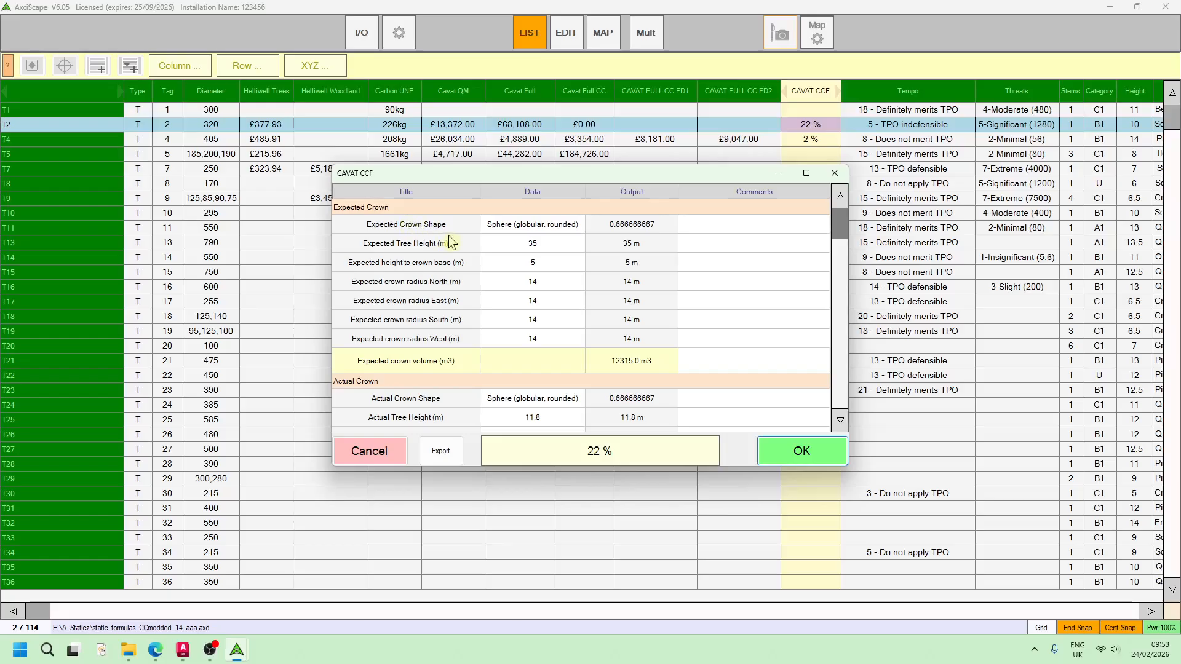
pyautogui.scroll(-3, 470, 248)
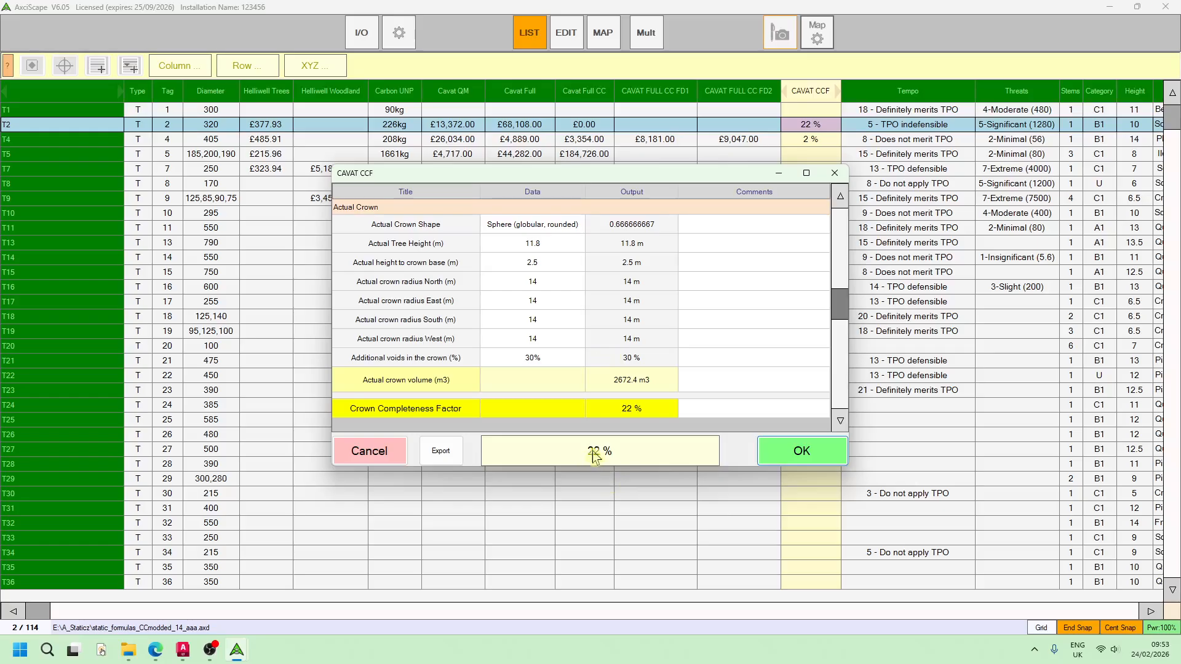
pyautogui.click(806, 459)
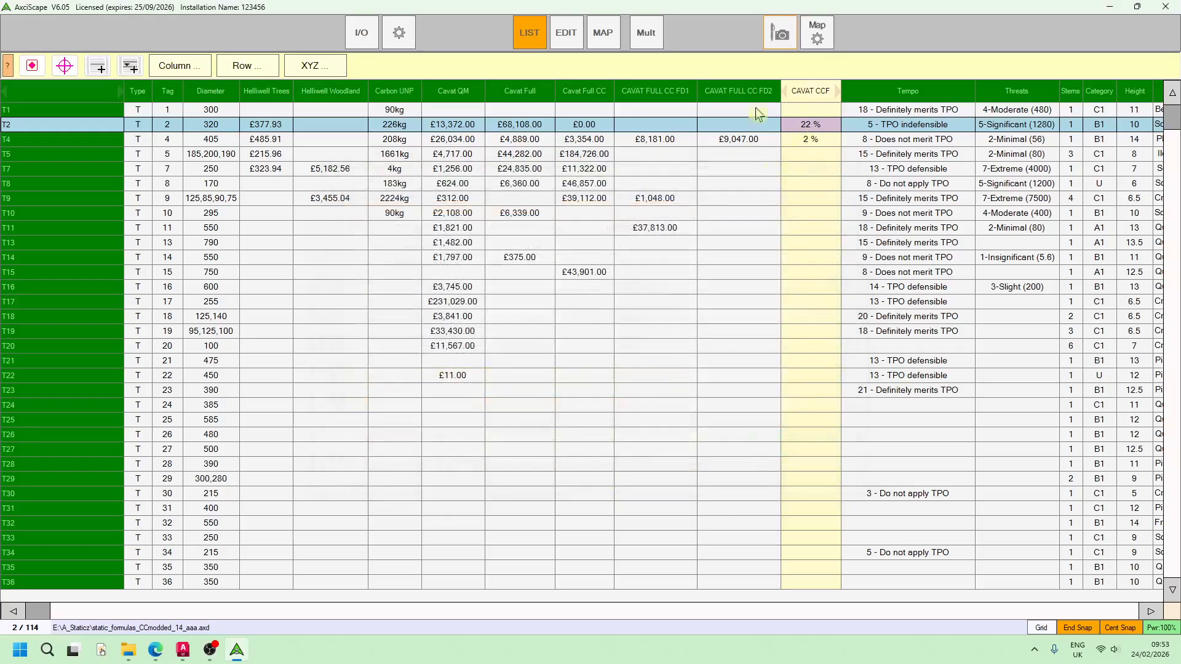
# Set the crown completeness factor to 70 in T2's Cavat Full valuation and save it
pyautogui.click(524, 125)
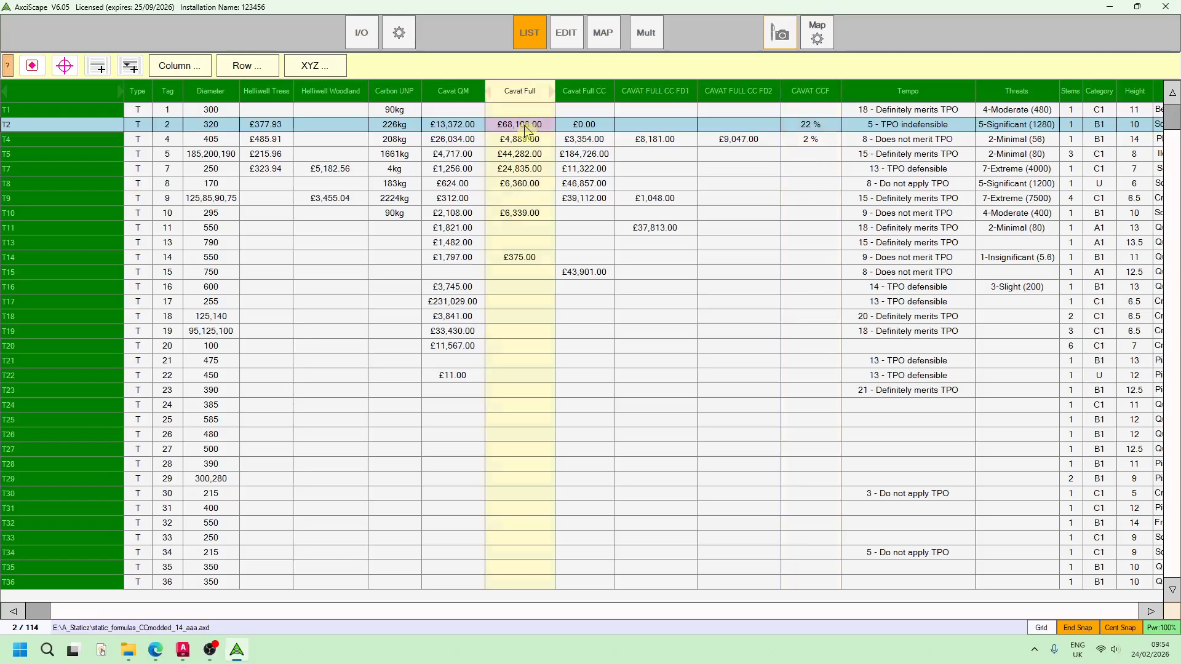
pyautogui.click(525, 126)
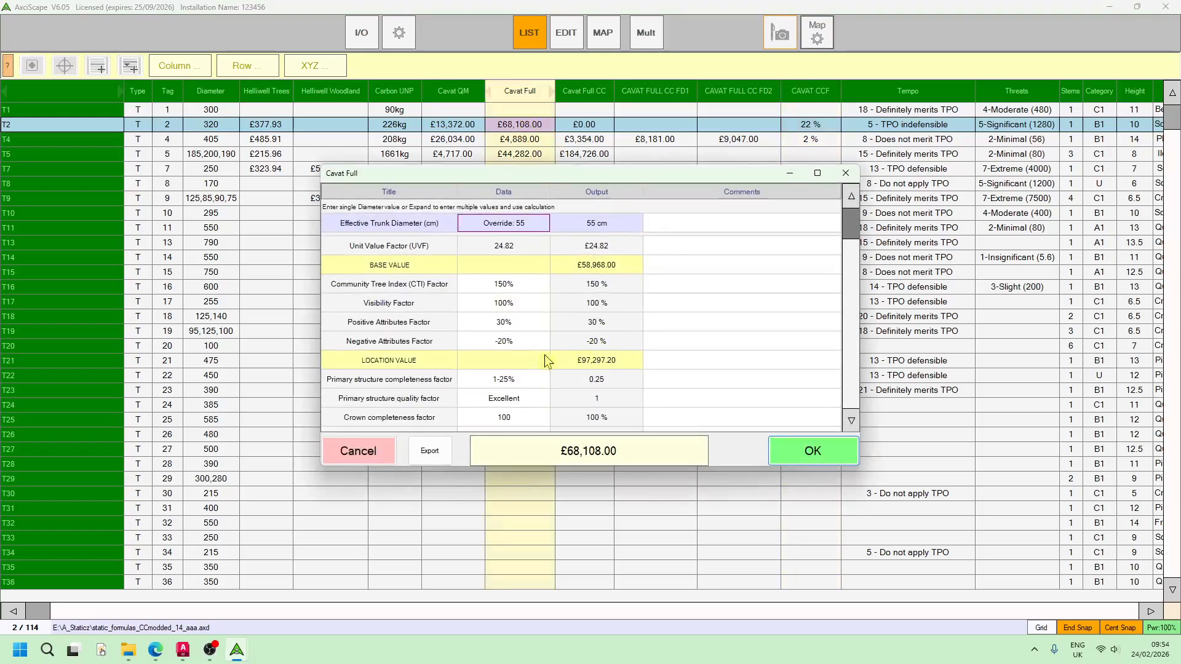
pyautogui.scroll(-1, 489, 363)
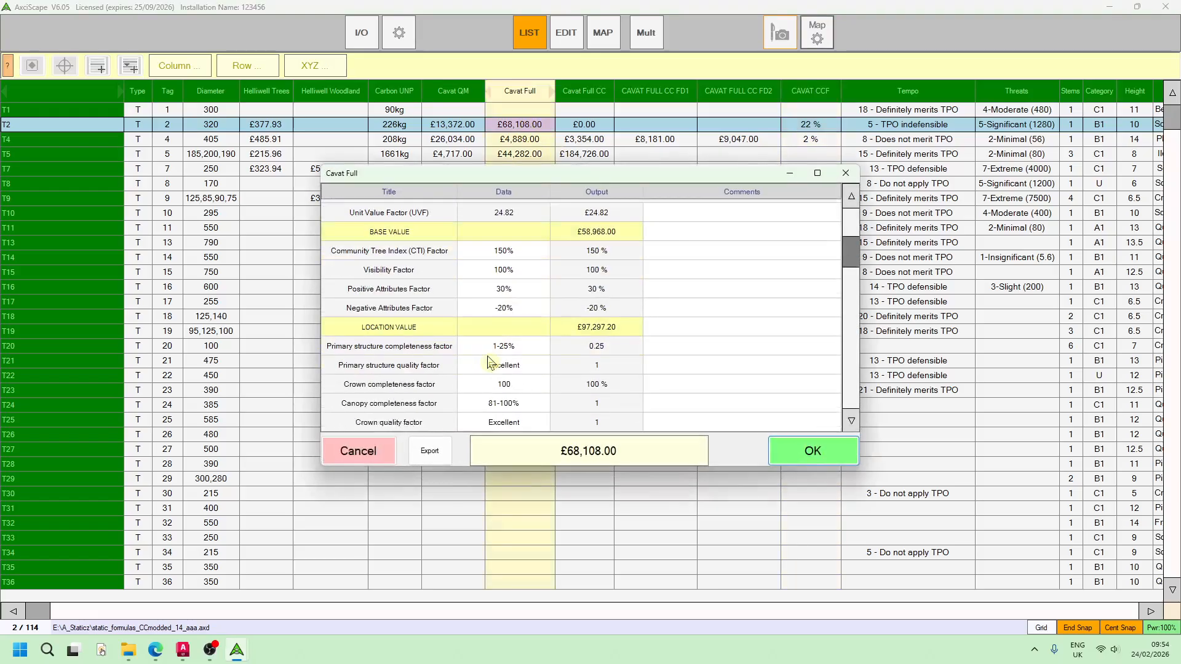
pyautogui.click(518, 383)
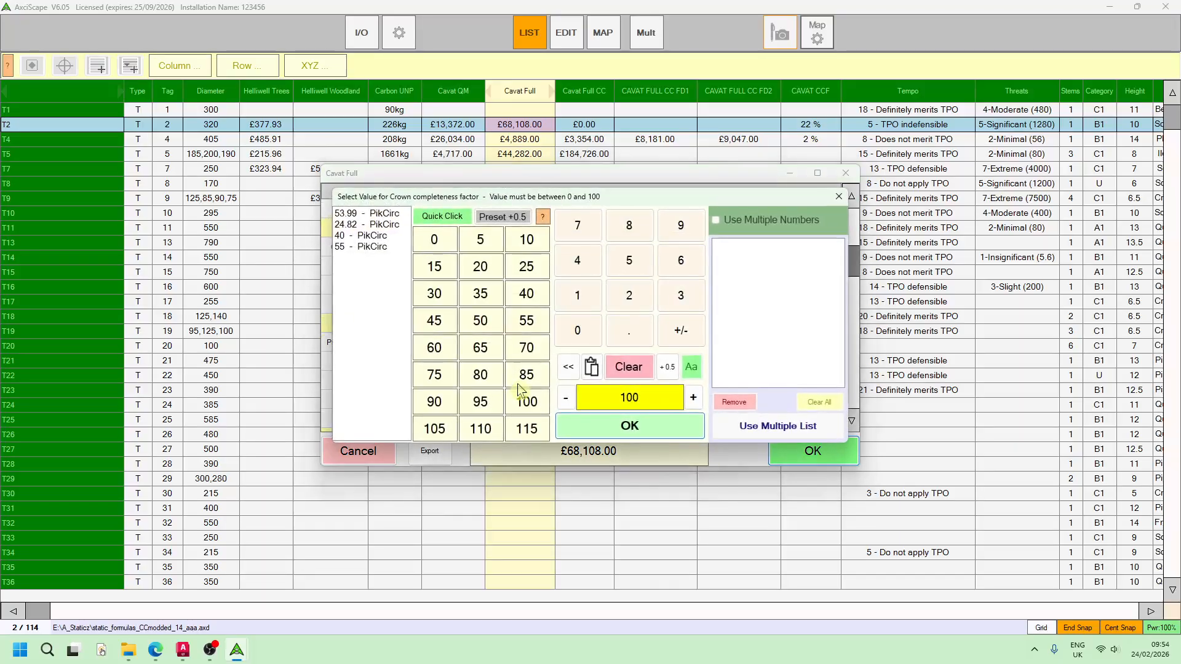
pyautogui.click(527, 347)
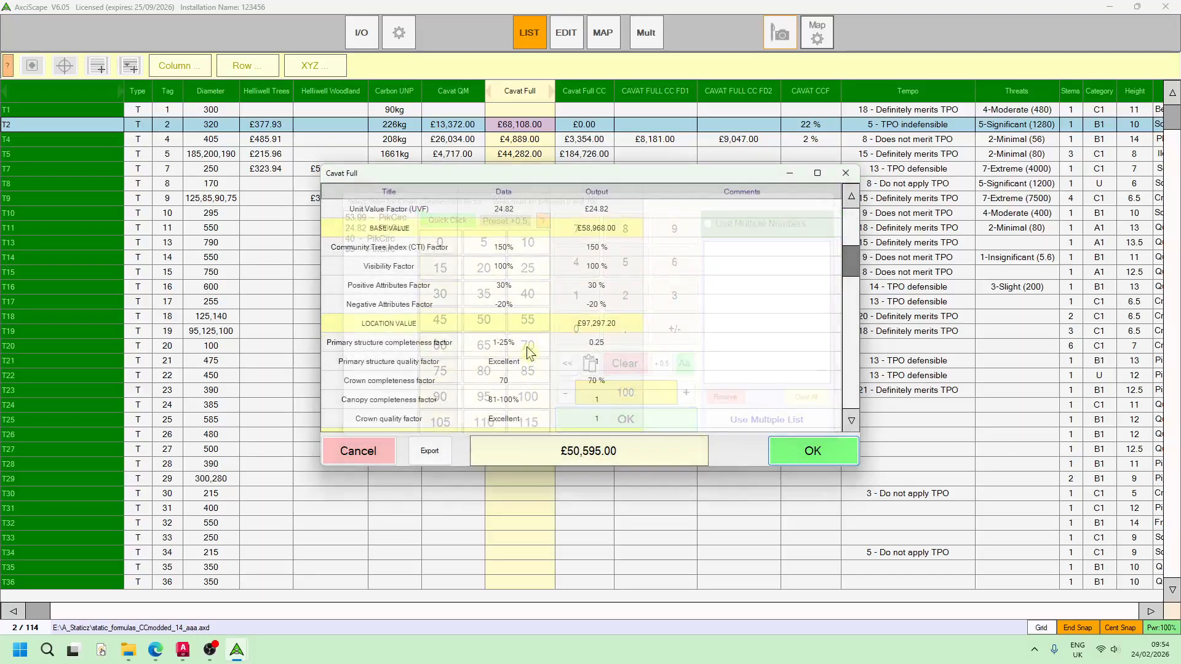
pyautogui.click(838, 447)
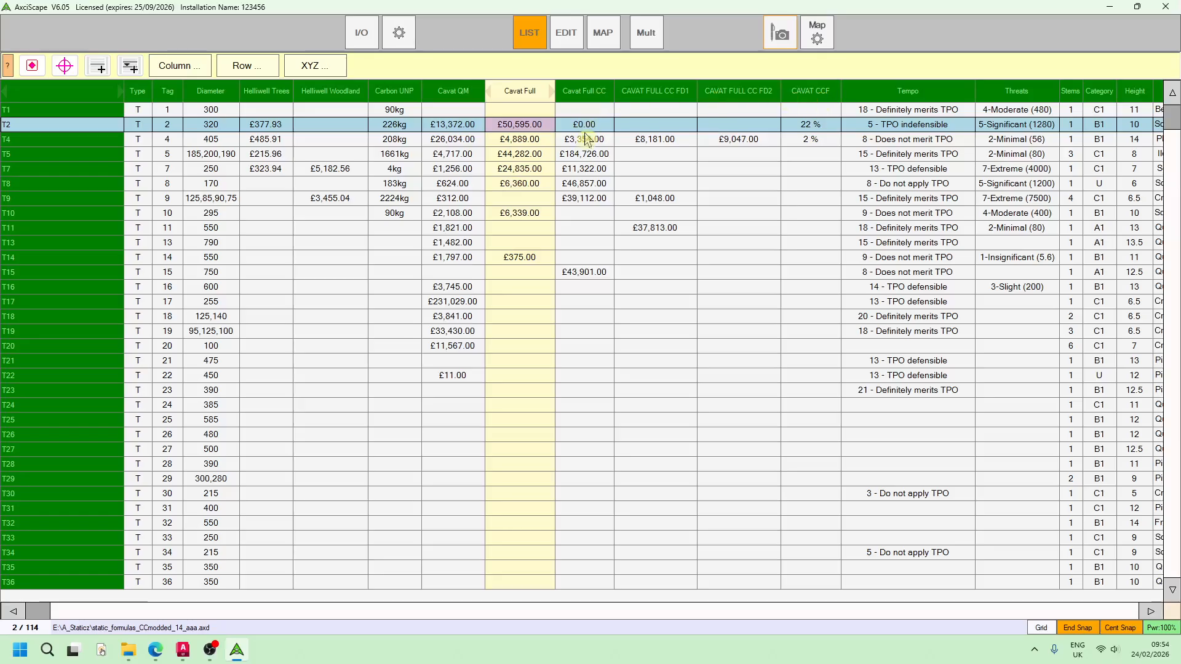
# View the factors and the Cavat value in T7's Cavat Full CC valuation, and close it
pyautogui.doubleClick(588, 172)
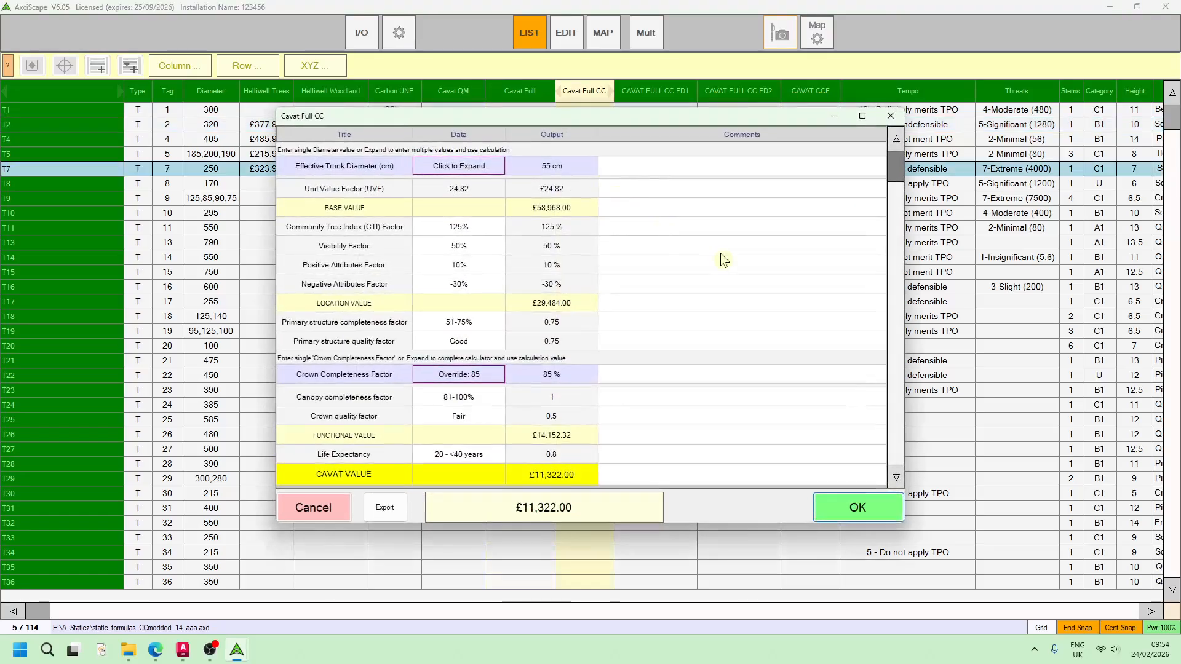
pyautogui.scroll(-1, 602, 256)
pyautogui.click(855, 508)
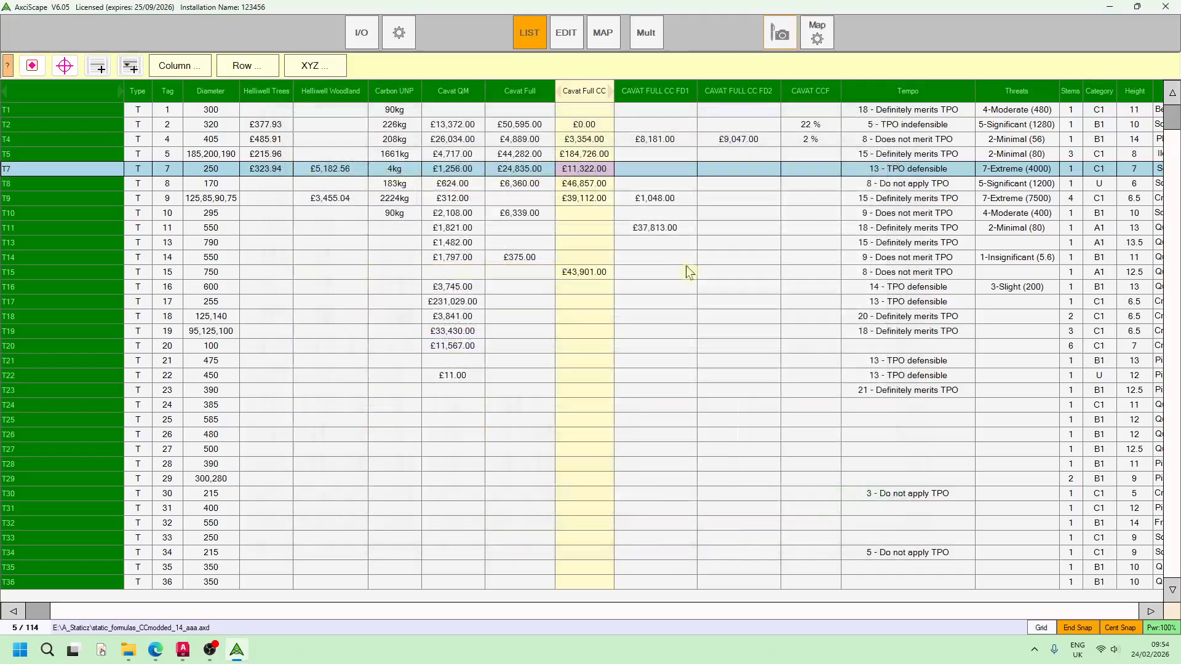
# Expand the effective trunk diameter in T15's Cavat Full CC valuation to view its stem diameters, and return to the valuation
pyautogui.doubleClick(585, 273)
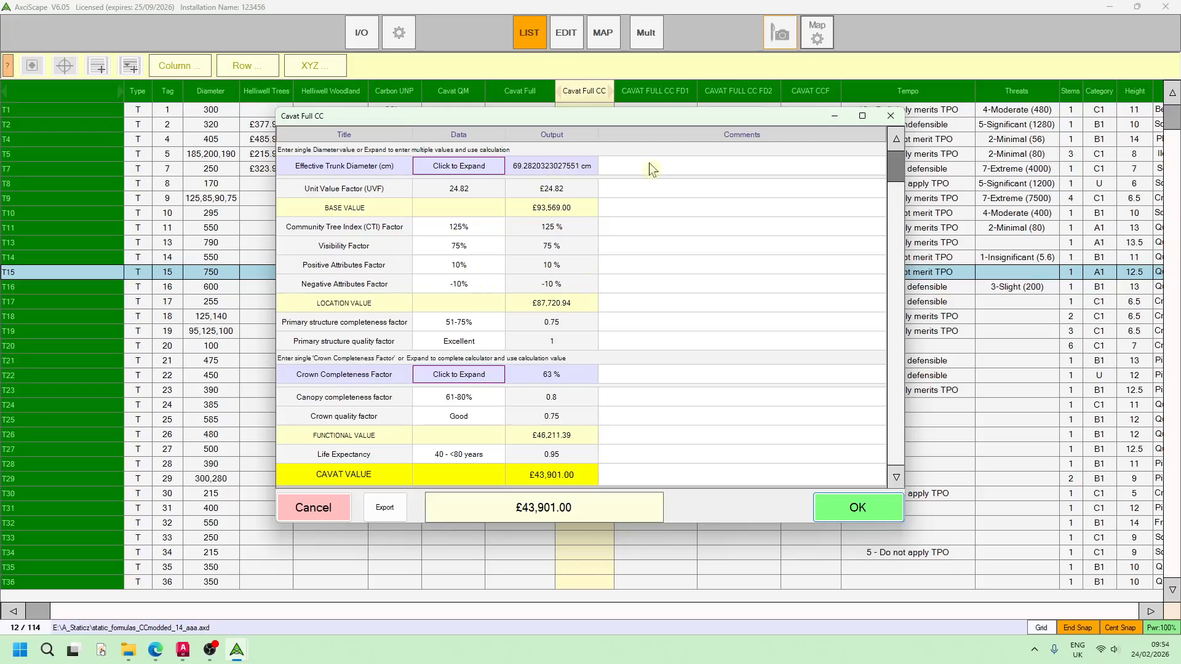
pyautogui.click(453, 168)
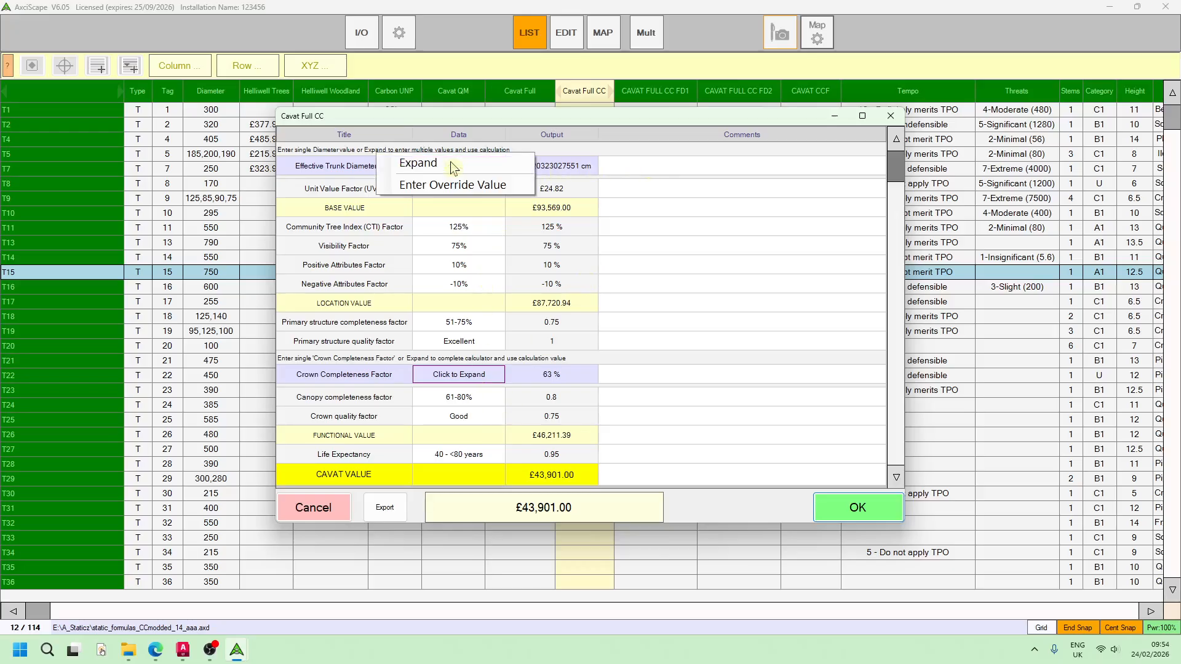
pyautogui.click(490, 165)
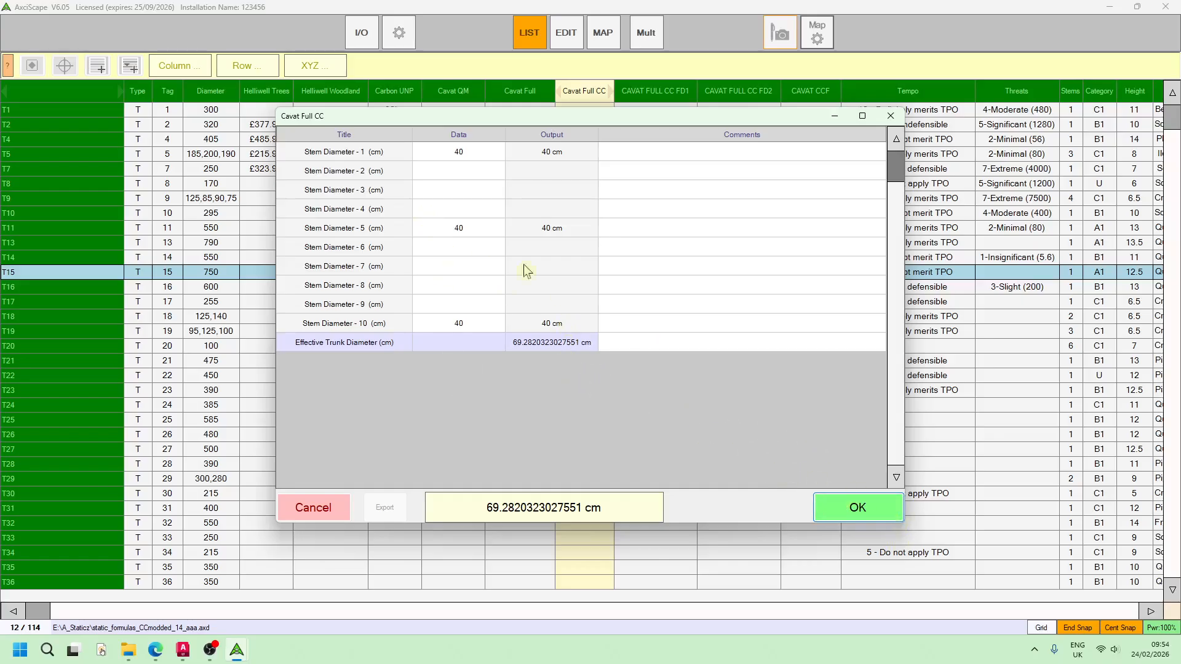
pyautogui.click(857, 505)
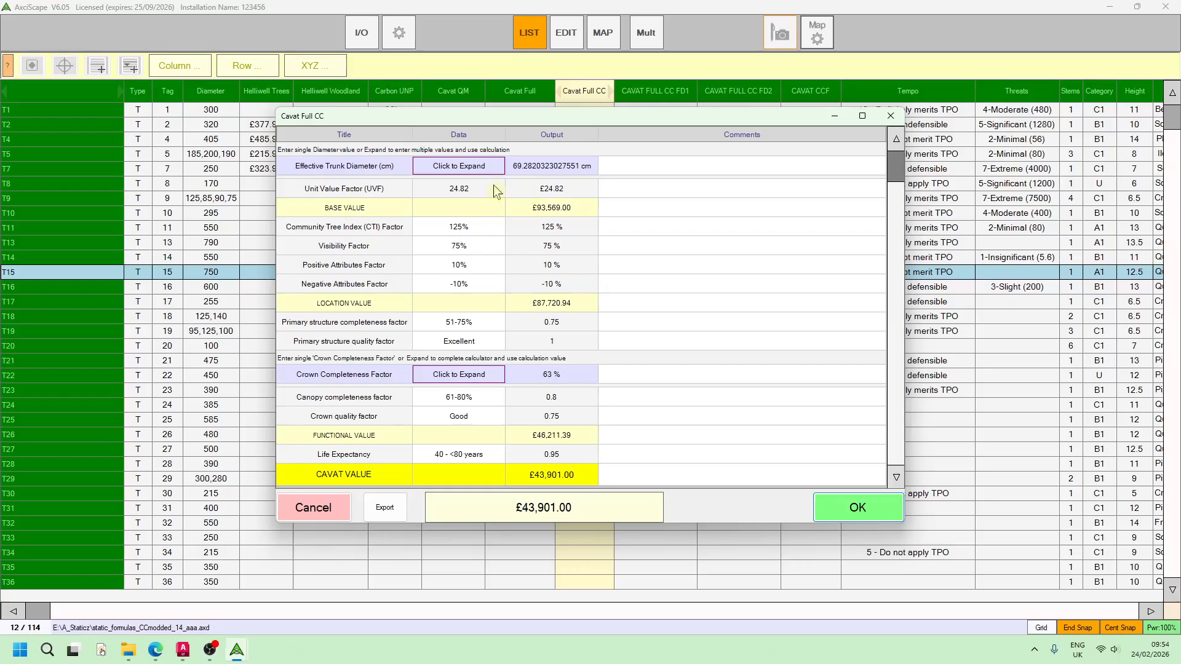
# Expand T15's Crown Completeness Factor, set the actual crown shape to Cylinder (columnar), and accept the crown data
pyautogui.click(474, 381)
pyautogui.click(455, 382)
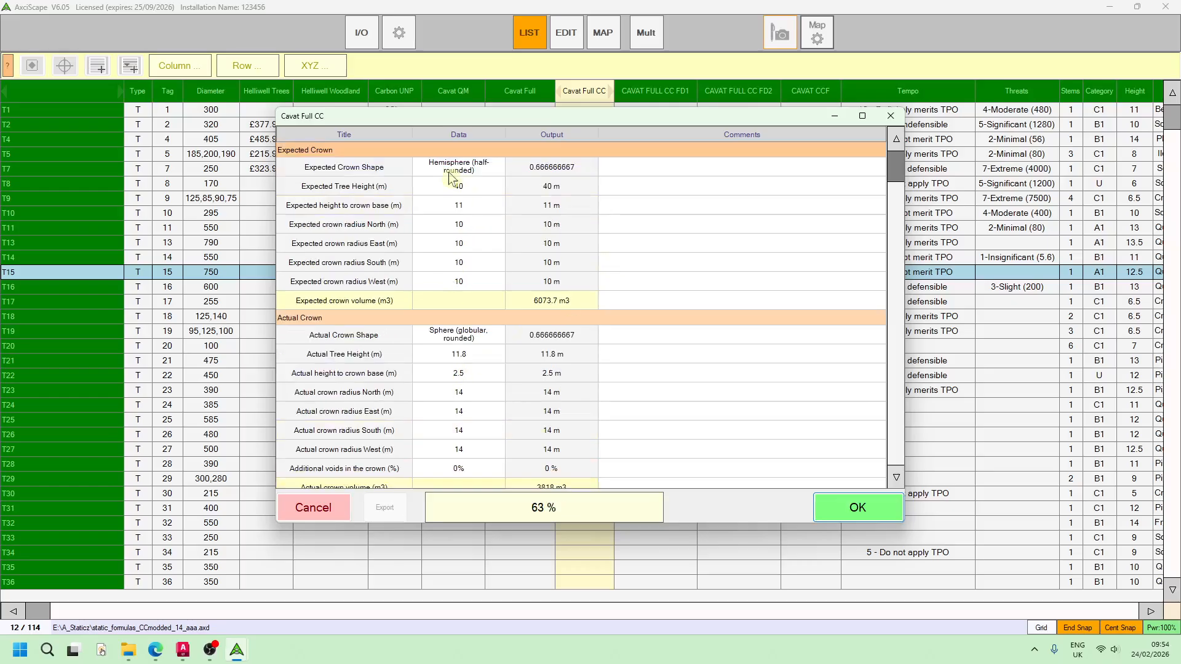
pyautogui.scroll(-2, 454, 185)
pyautogui.scroll(2, 455, 203)
pyautogui.scroll(-2, 469, 168)
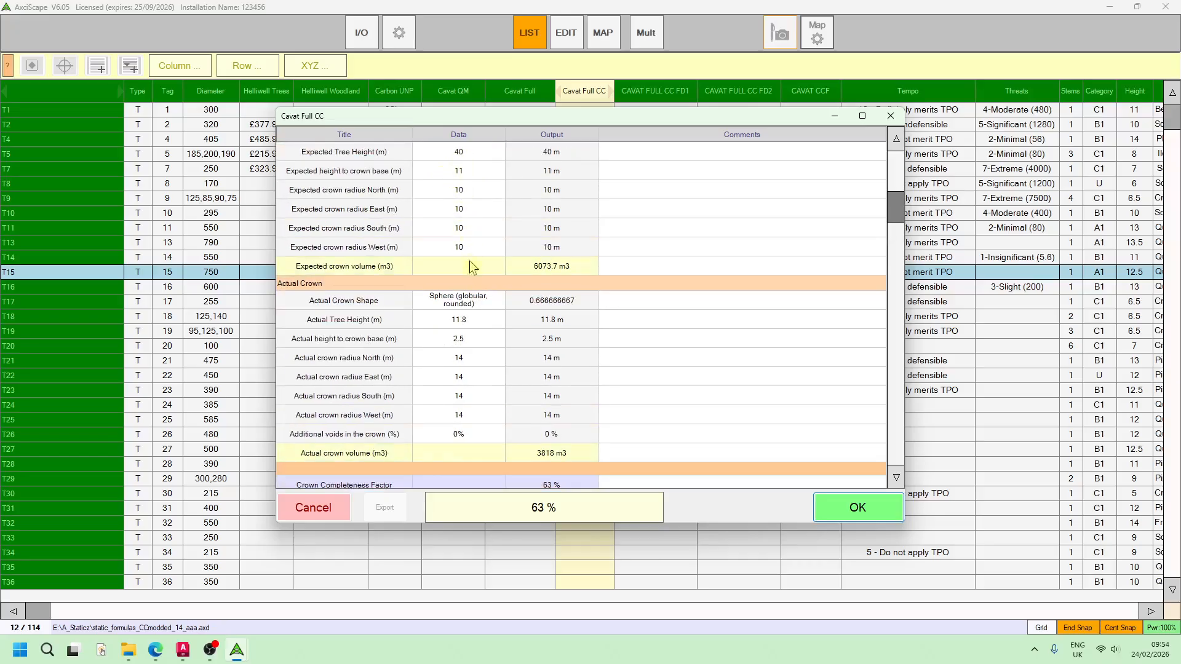
pyautogui.click(469, 301)
pyautogui.click(464, 342)
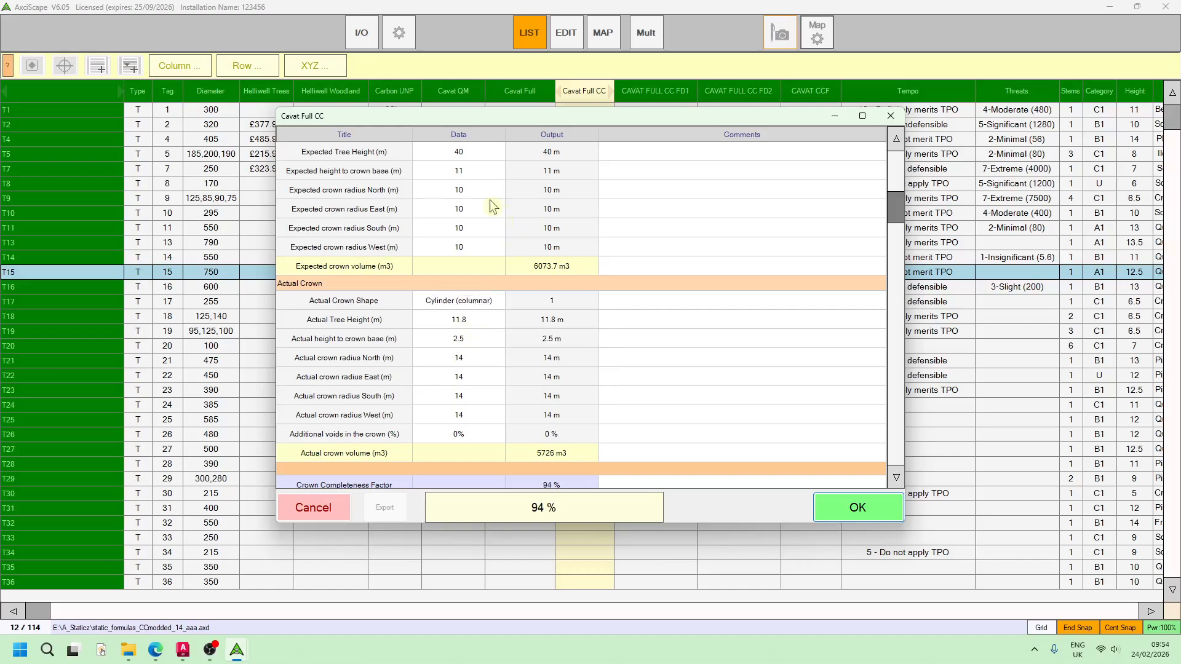
pyautogui.scroll(-1, 492, 209)
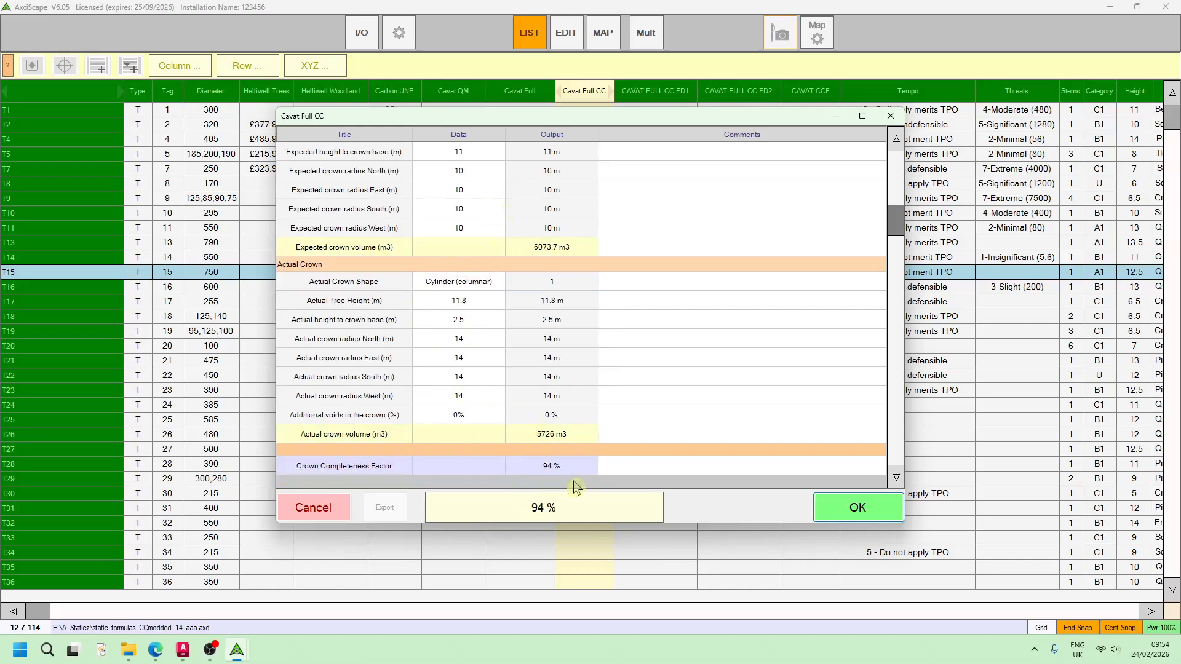
pyautogui.click(879, 506)
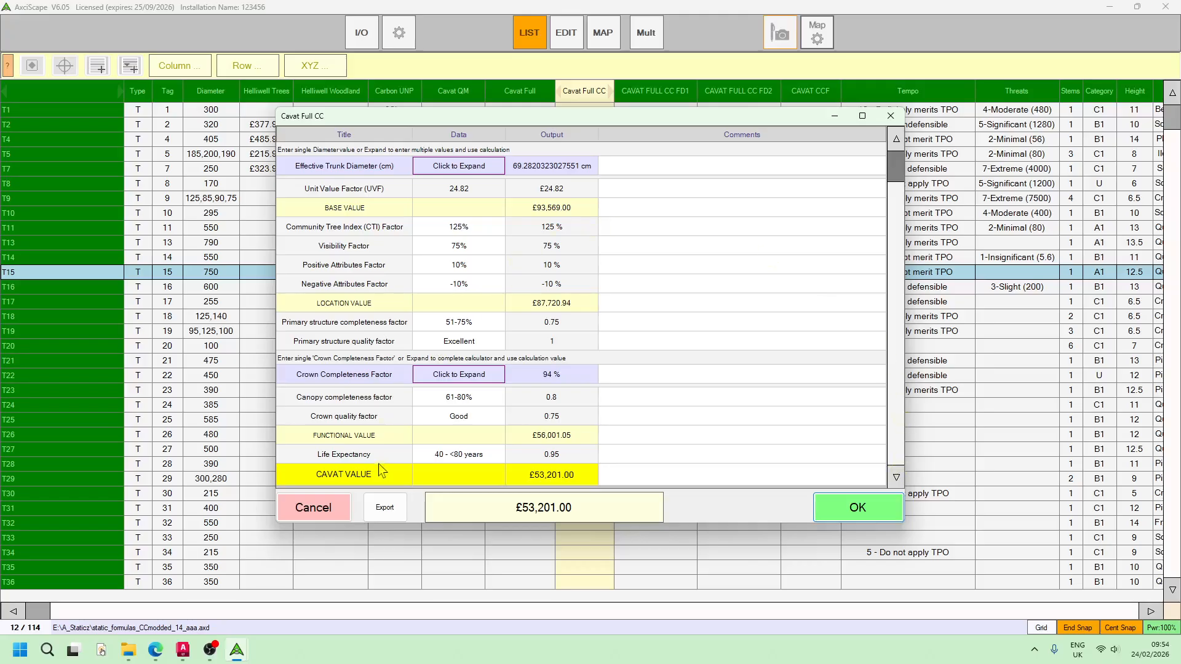
# Review the factors through to the Cavat value in T15's Cavat Full CC valuation, and save it
pyautogui.scroll(-1, 474, 400)
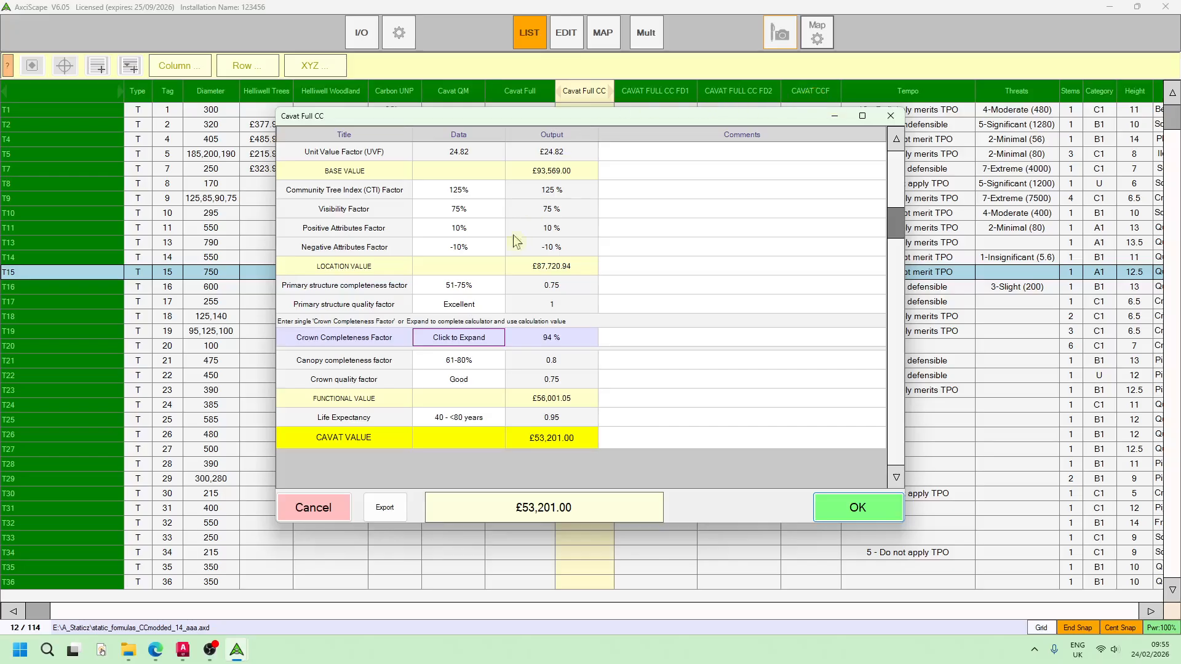
pyautogui.scroll(1, 487, 329)
pyautogui.scroll(-2, 489, 312)
pyautogui.scroll(-1, 488, 311)
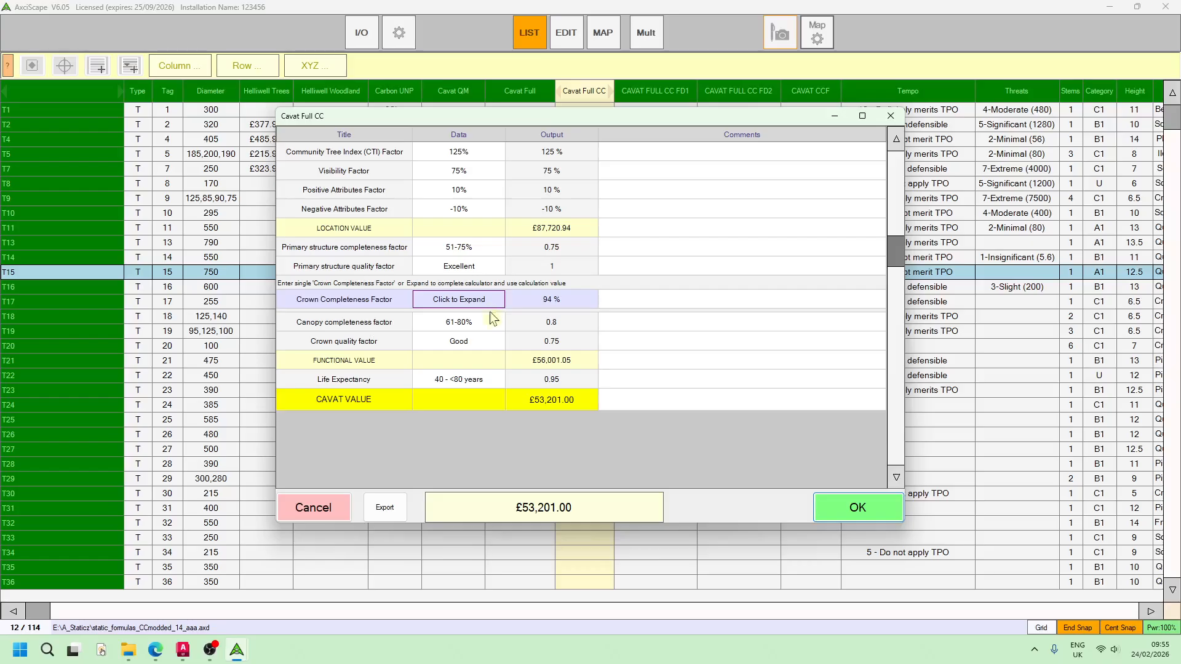
pyautogui.scroll(4, 489, 314)
pyautogui.scroll(-2, 518, 343)
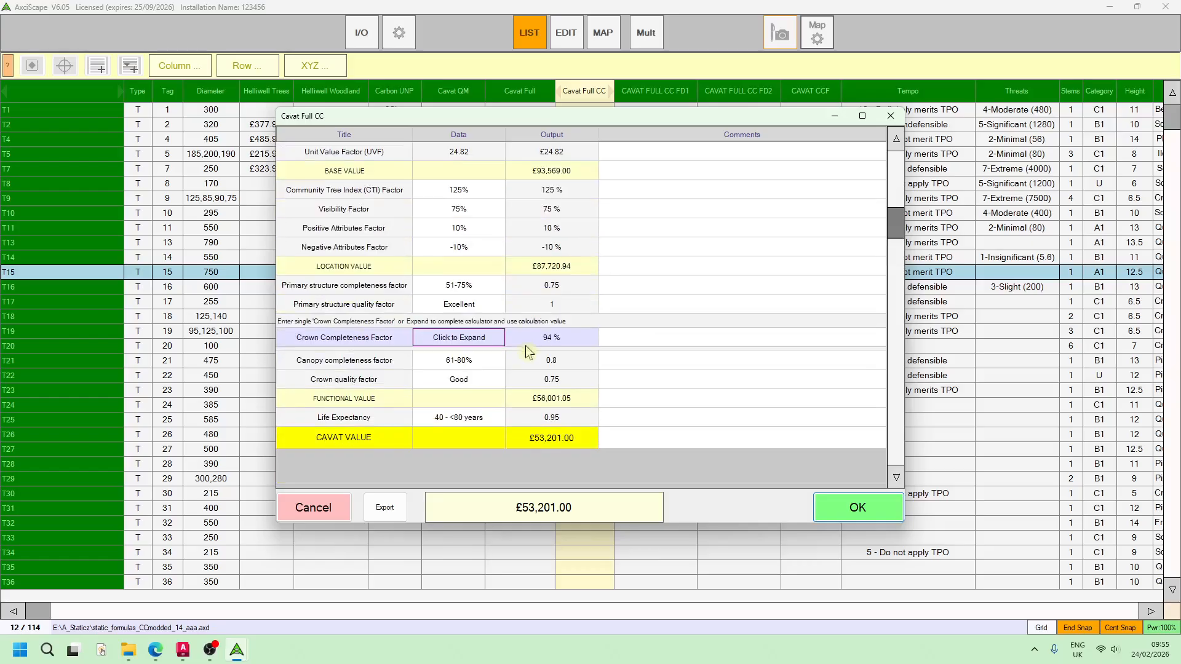
pyautogui.click(868, 503)
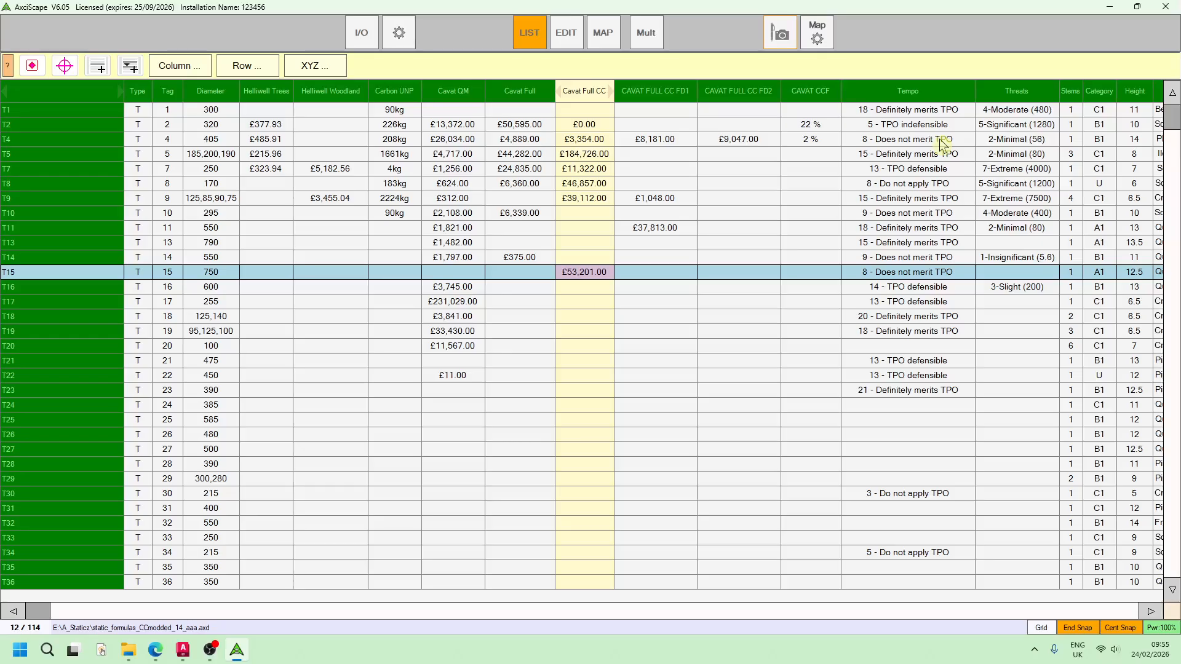
# Open T11's CAVAT FULL CC FD1 valuation and expand its effective trunk diameter into individual stems
pyautogui.click(647, 96)
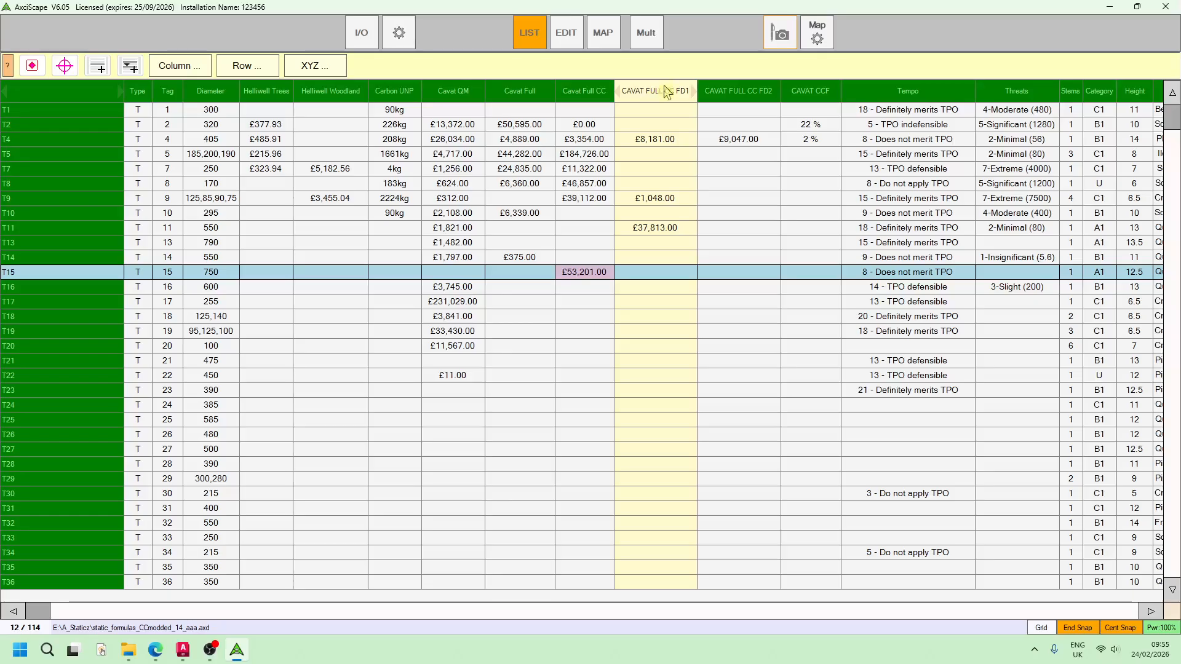
pyautogui.doubleClick(655, 228)
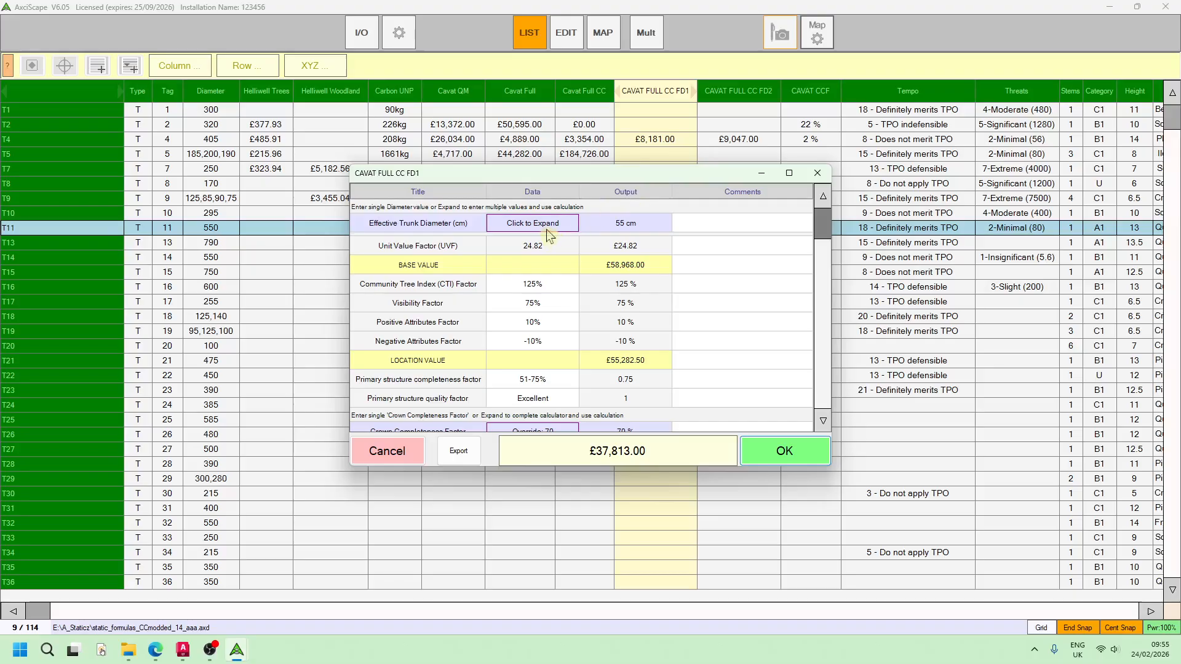
pyautogui.click(549, 233)
pyautogui.click(551, 225)
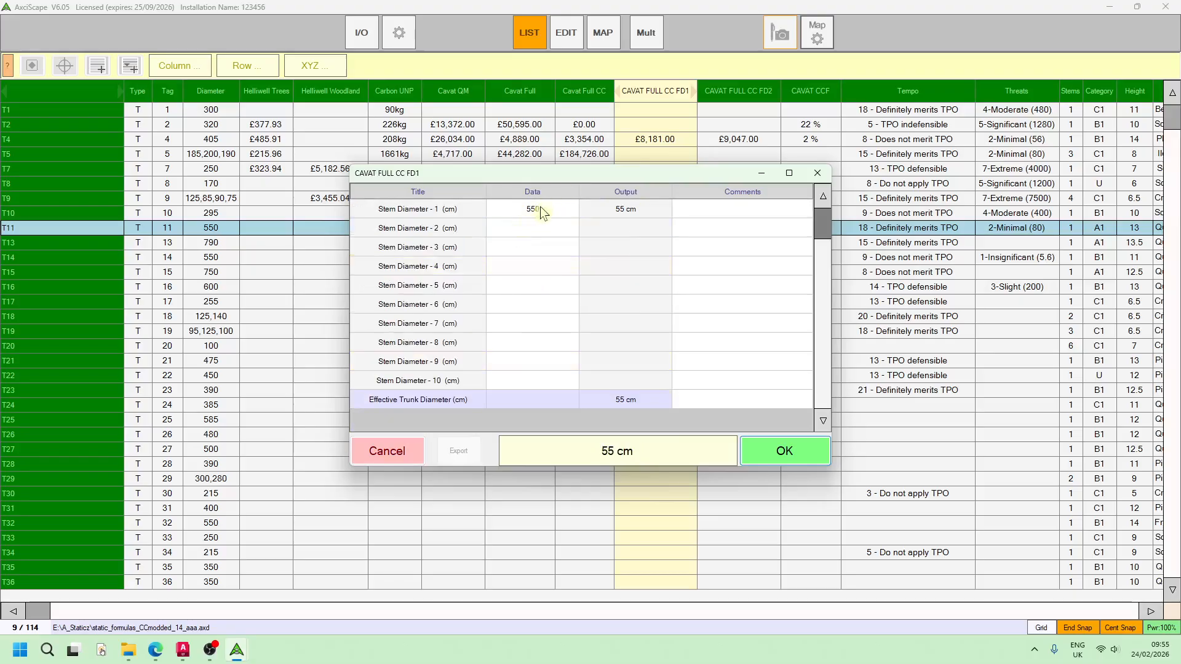
# Try to edit stem diameters 2 and 1 in T11's stem list, and return to the valuation
pyautogui.click(522, 232)
pyautogui.click(666, 363)
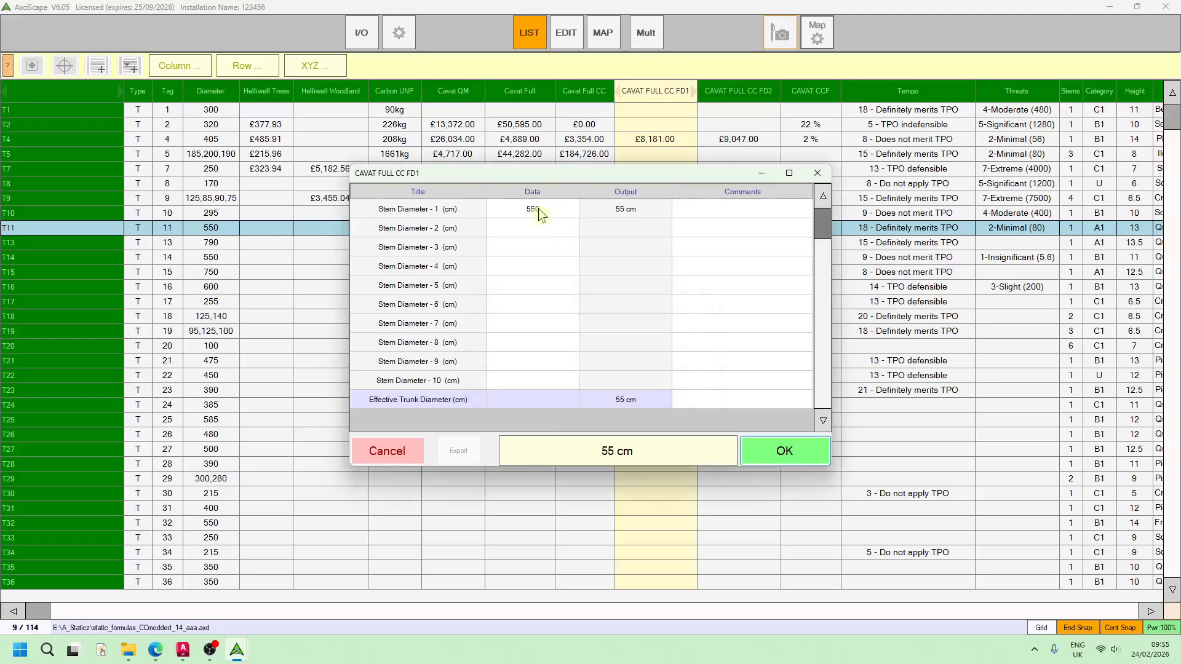
pyautogui.click(538, 208)
pyautogui.click(668, 362)
pyautogui.click(800, 445)
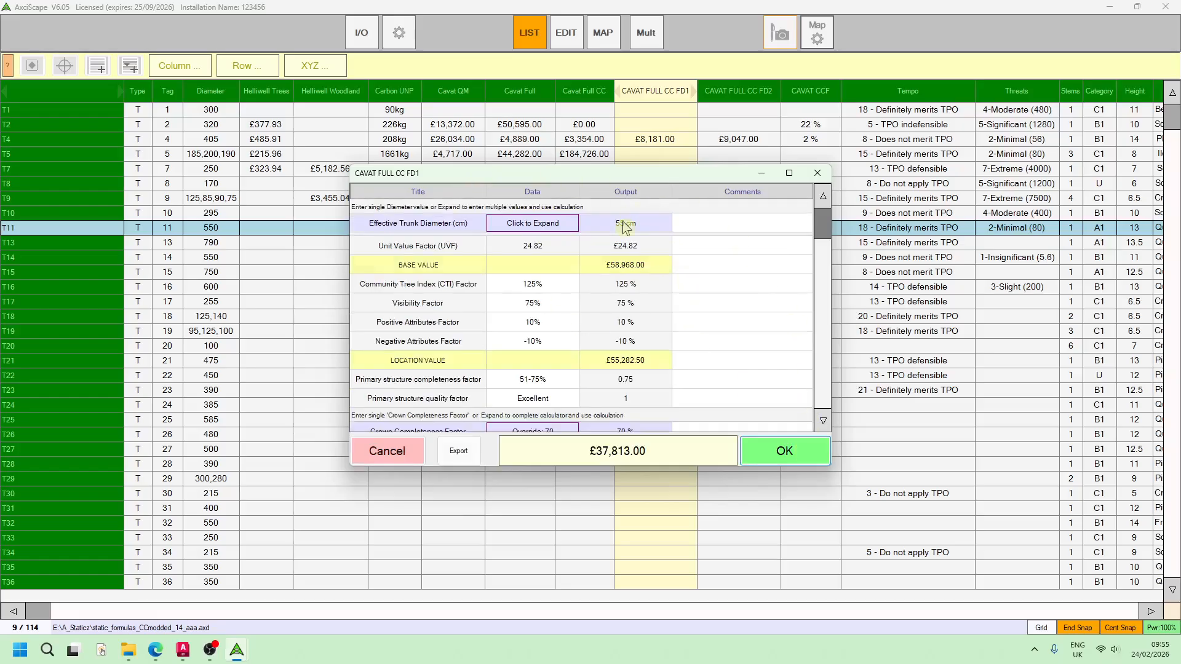
# Expand T11's Crown Completeness Factor and examine which expected and actual crown rows hold field data
pyautogui.scroll(-5, 565, 264)
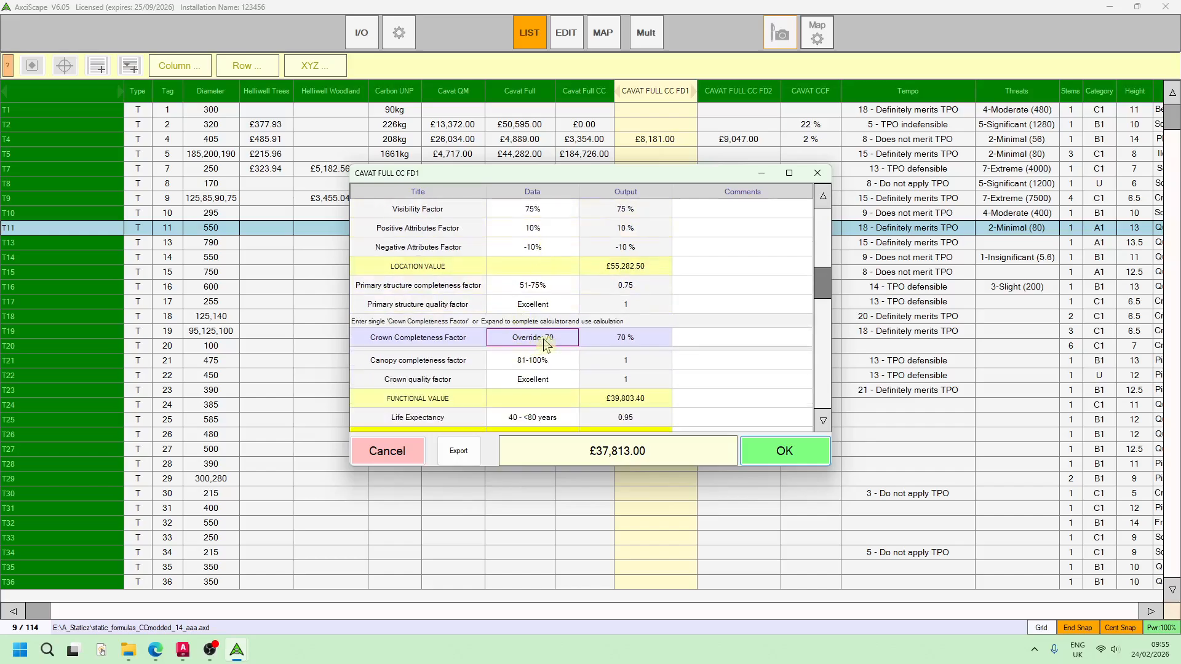
pyautogui.click(545, 342)
pyautogui.click(533, 342)
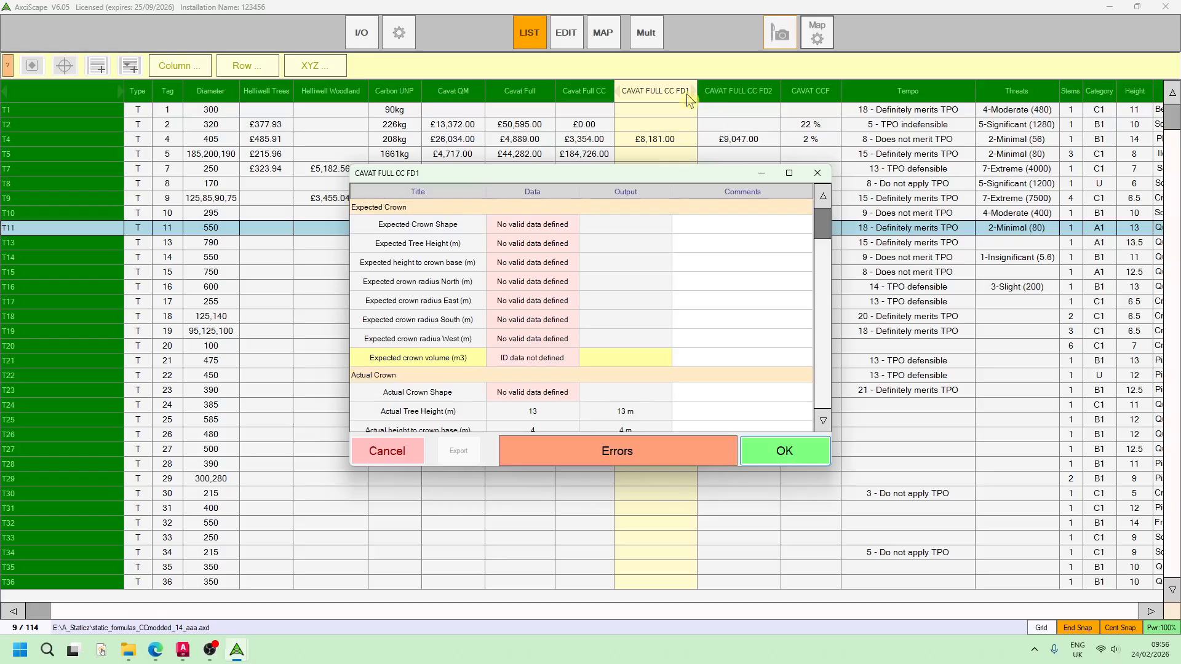
pyautogui.scroll(-3, 496, 273)
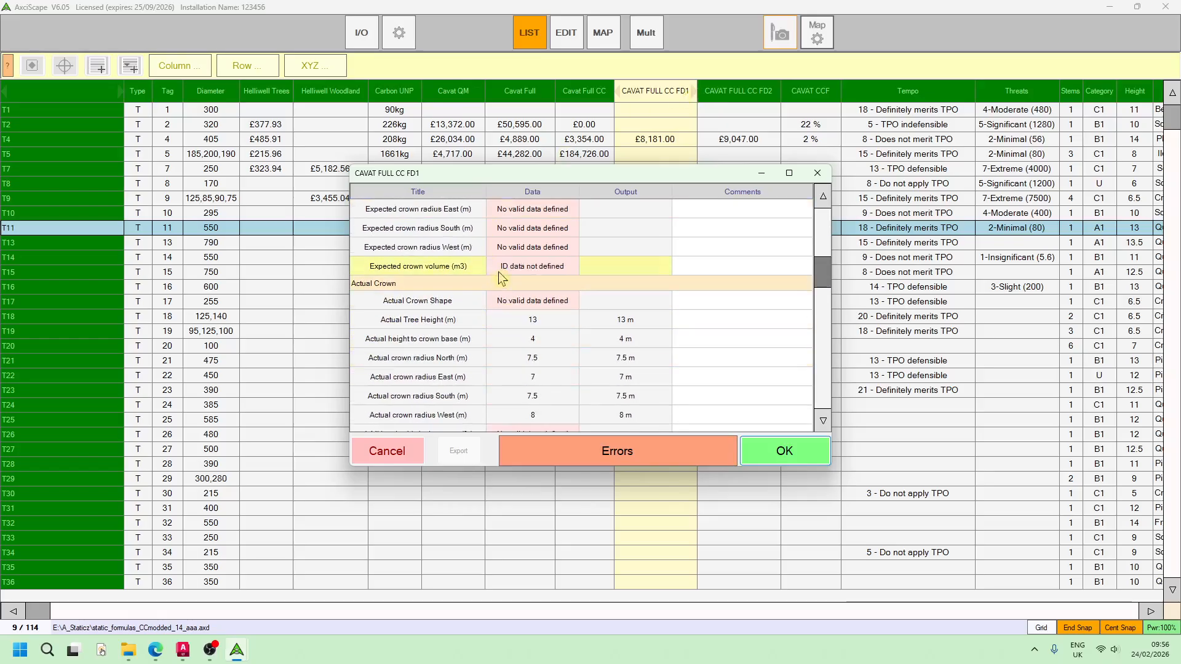
pyautogui.scroll(-1, 498, 272)
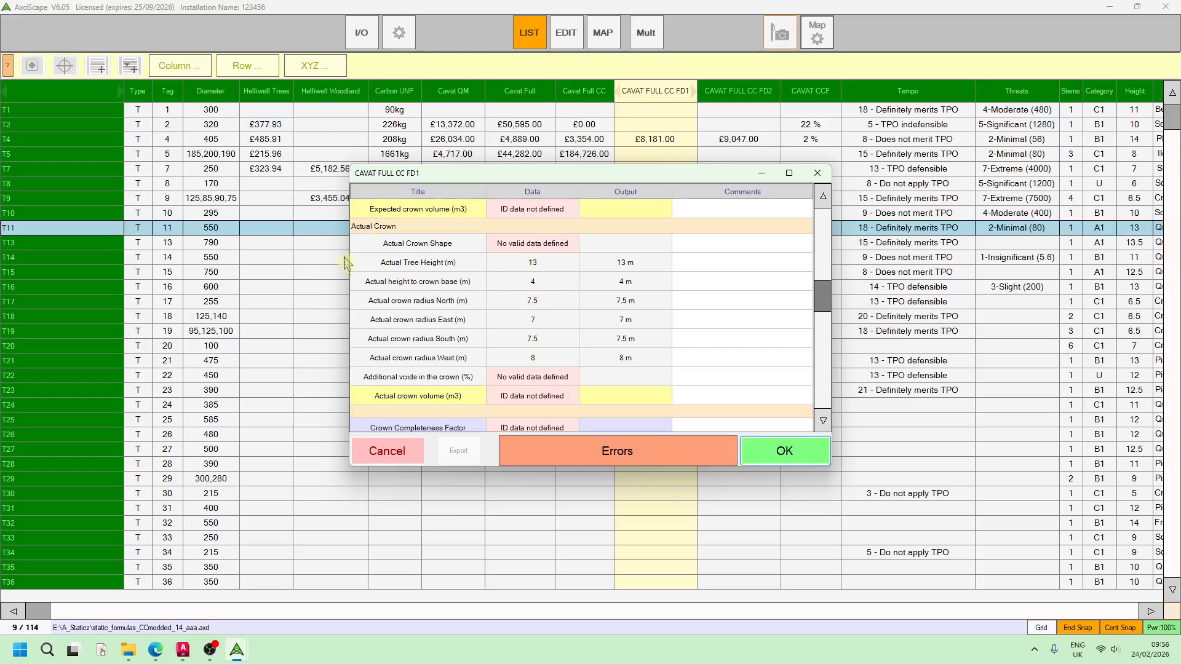
pyautogui.scroll(3, 627, 280)
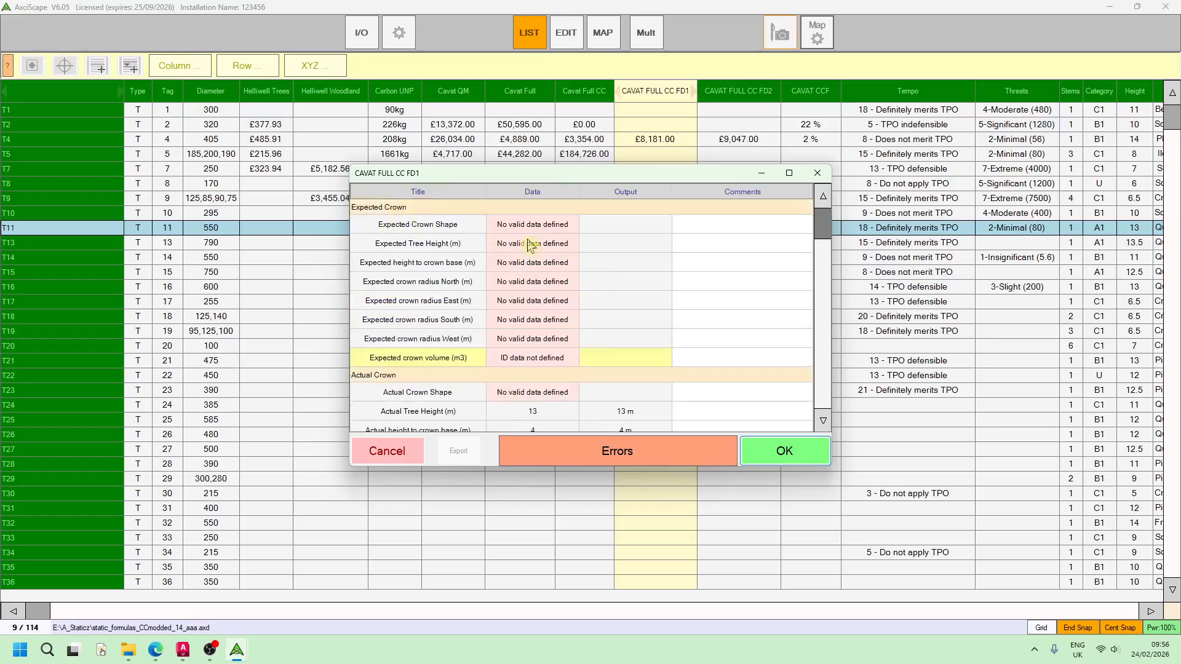
pyautogui.scroll(-2, 533, 289)
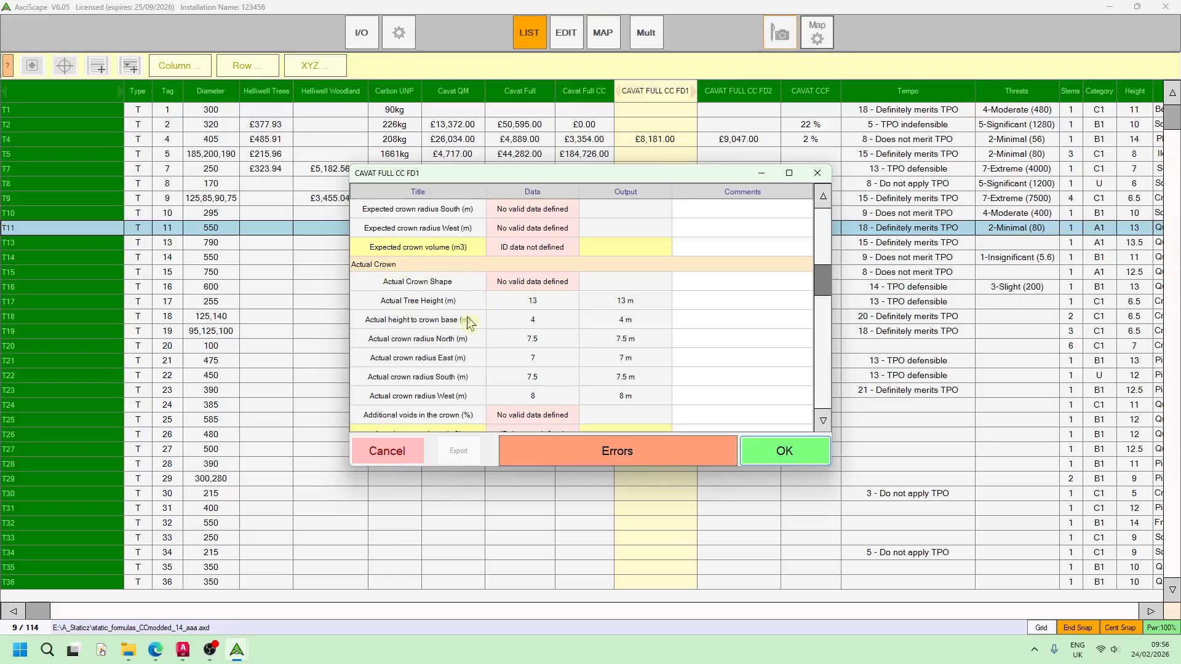
# Try to edit the actual tree height in T11's crown data, and dismiss the notice
pyautogui.click(515, 306)
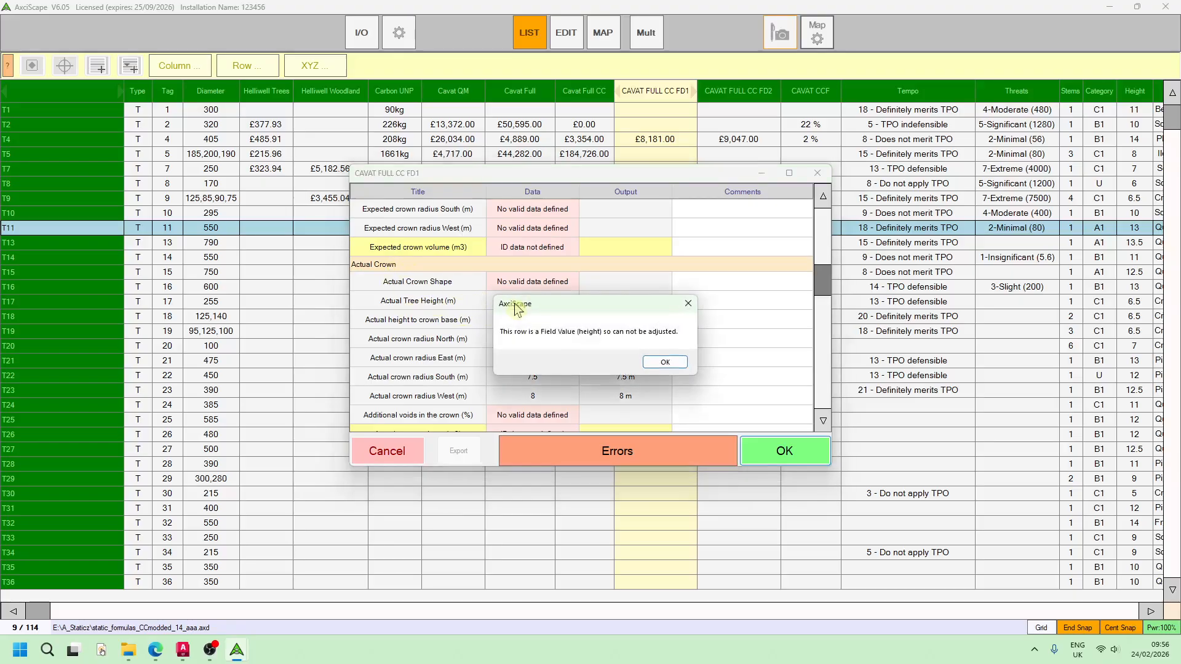
pyautogui.click(664, 362)
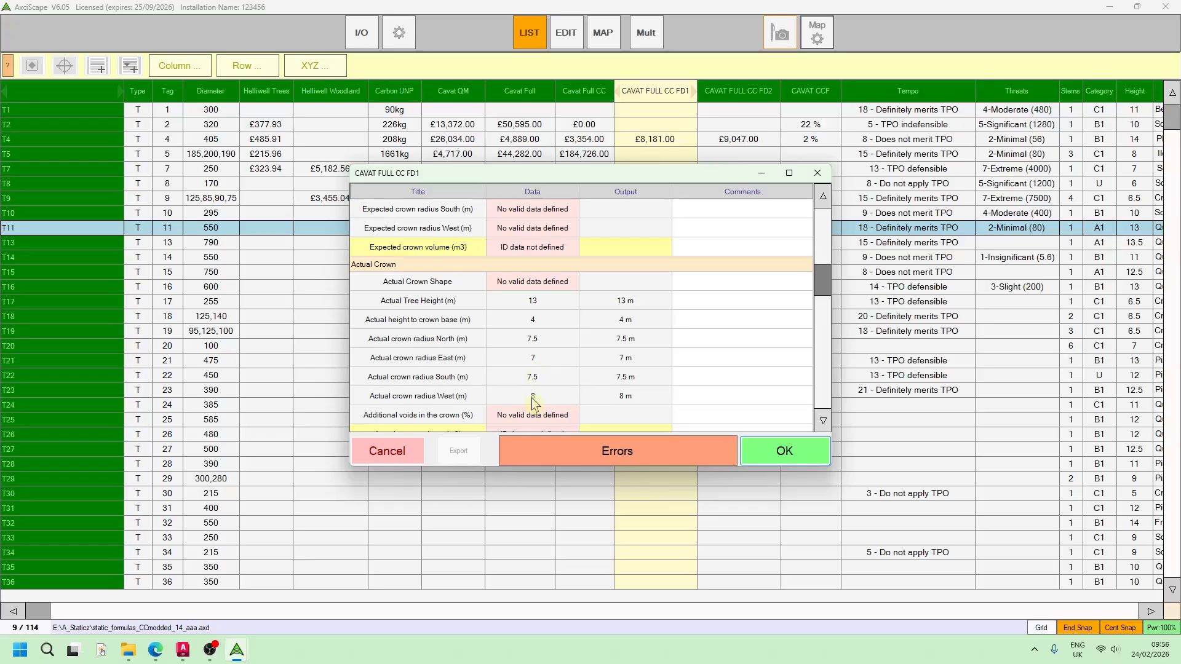
# Set T11's actual crown shape to Cylinder (columnar) and its additional crown voids to 10%, and return to the valuation
pyautogui.scroll(-1, 568, 342)
pyautogui.scroll(1, 541, 323)
pyautogui.click(544, 282)
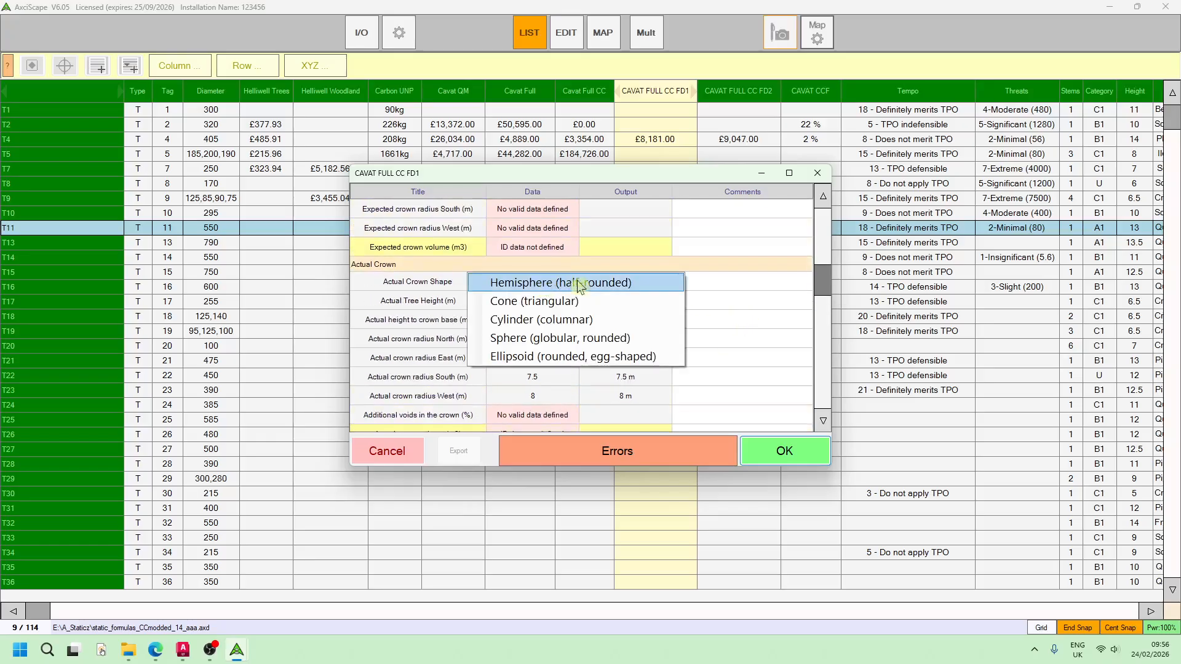
pyautogui.click(541, 319)
pyautogui.scroll(-1, 538, 323)
pyautogui.click(533, 376)
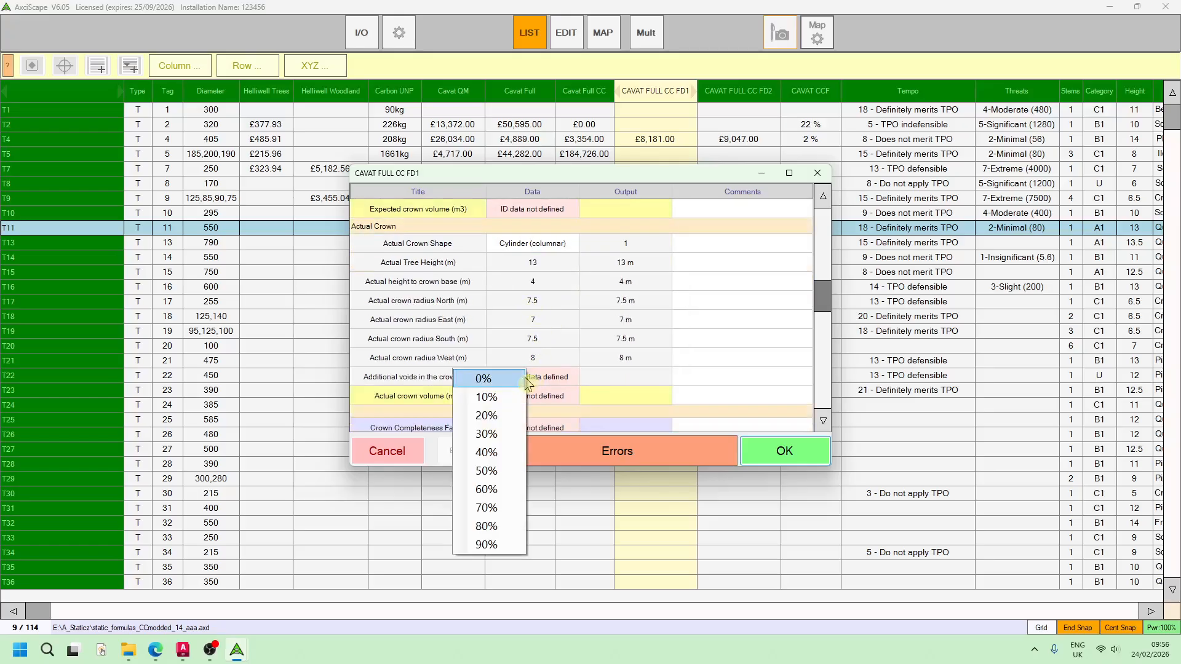
pyautogui.click(525, 380)
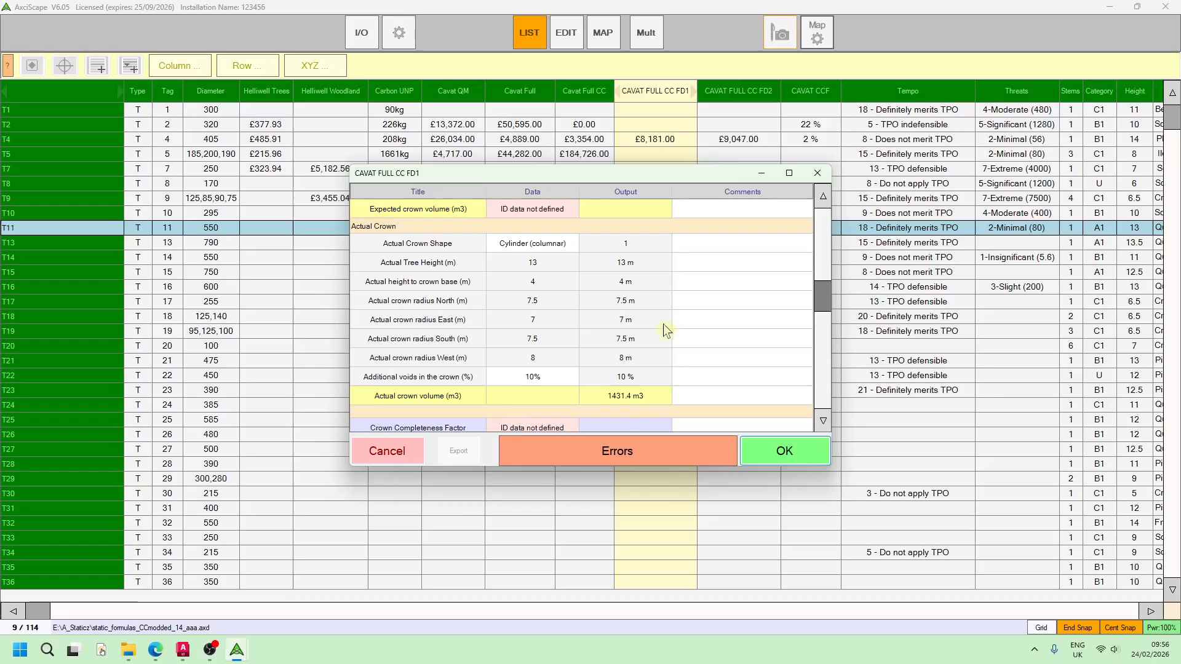
pyautogui.scroll(3, 658, 324)
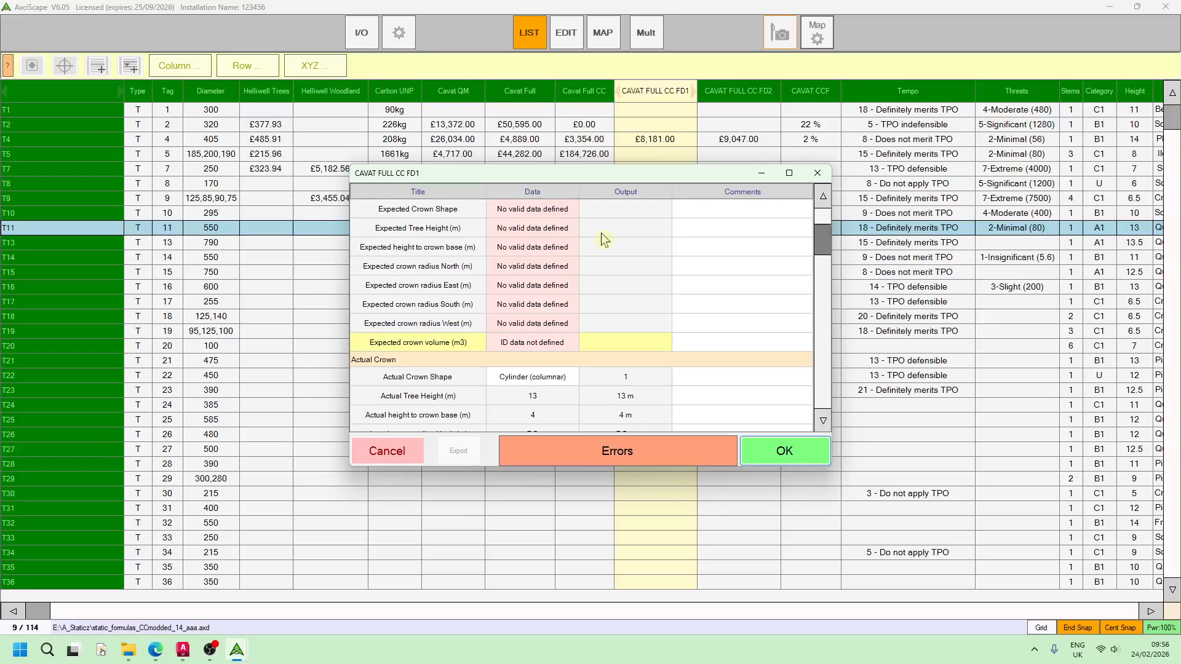
pyautogui.scroll(-5, 621, 279)
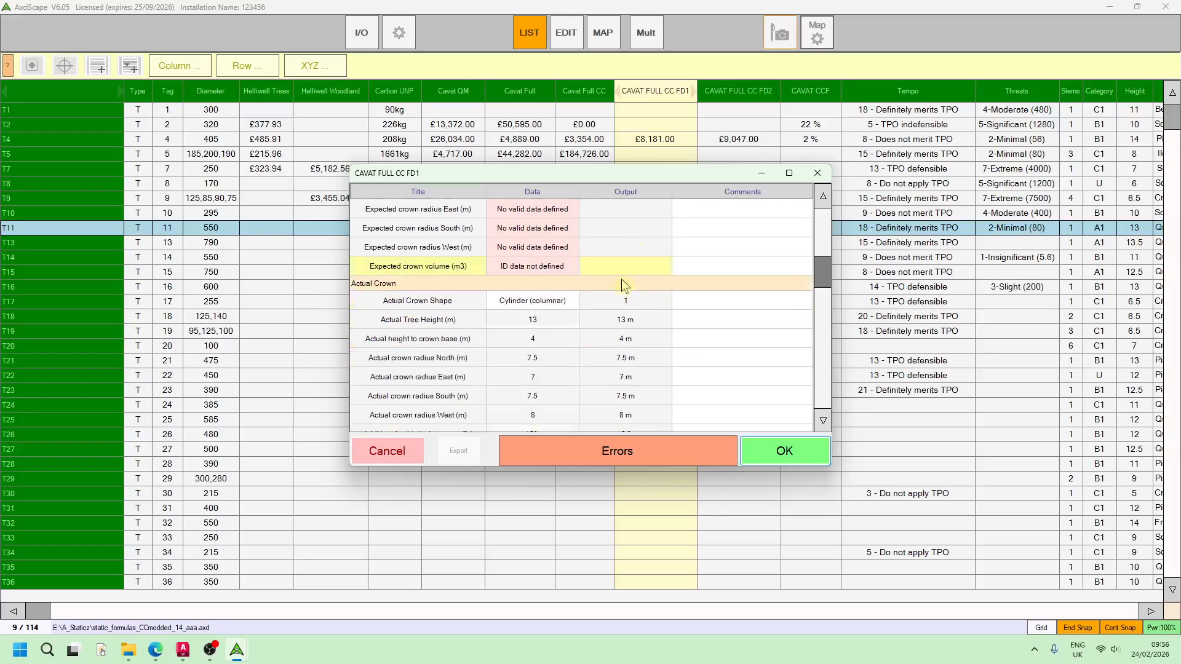
pyautogui.click(781, 451)
# Expand T11's Crown Completeness Factor again to check its crown rows, and return to the valuation
pyautogui.scroll(-1, 651, 297)
pyautogui.scroll(-3, 652, 297)
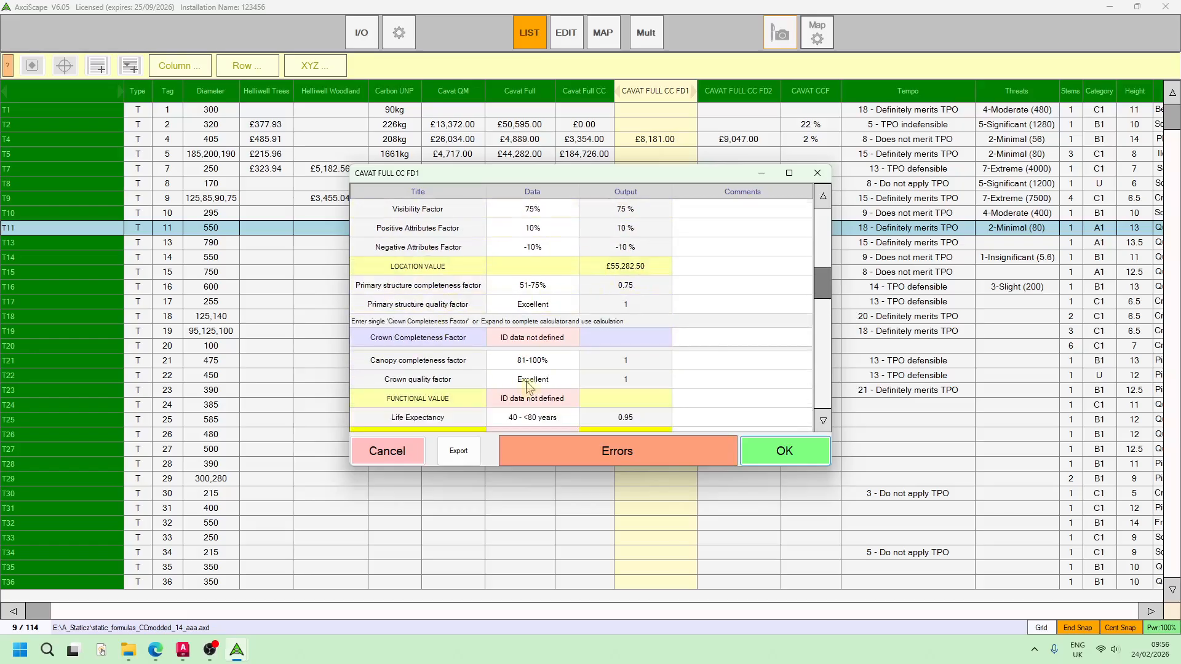
pyautogui.click(567, 332)
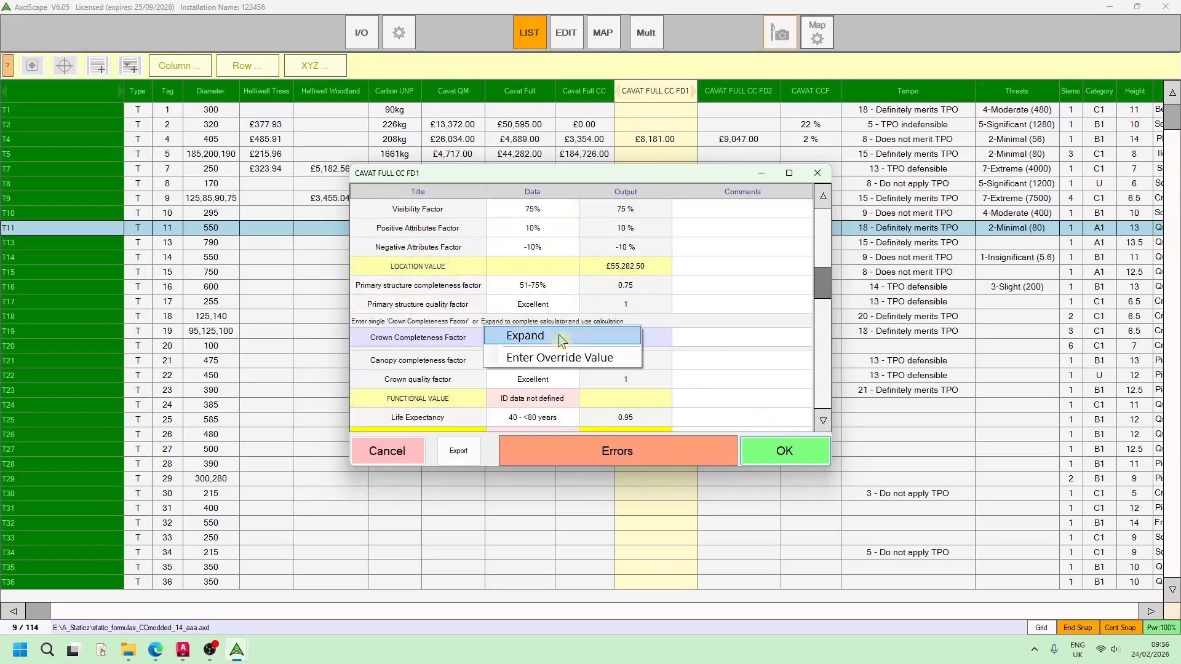
pyautogui.click(561, 337)
pyautogui.scroll(-2, 601, 407)
pyautogui.click(807, 454)
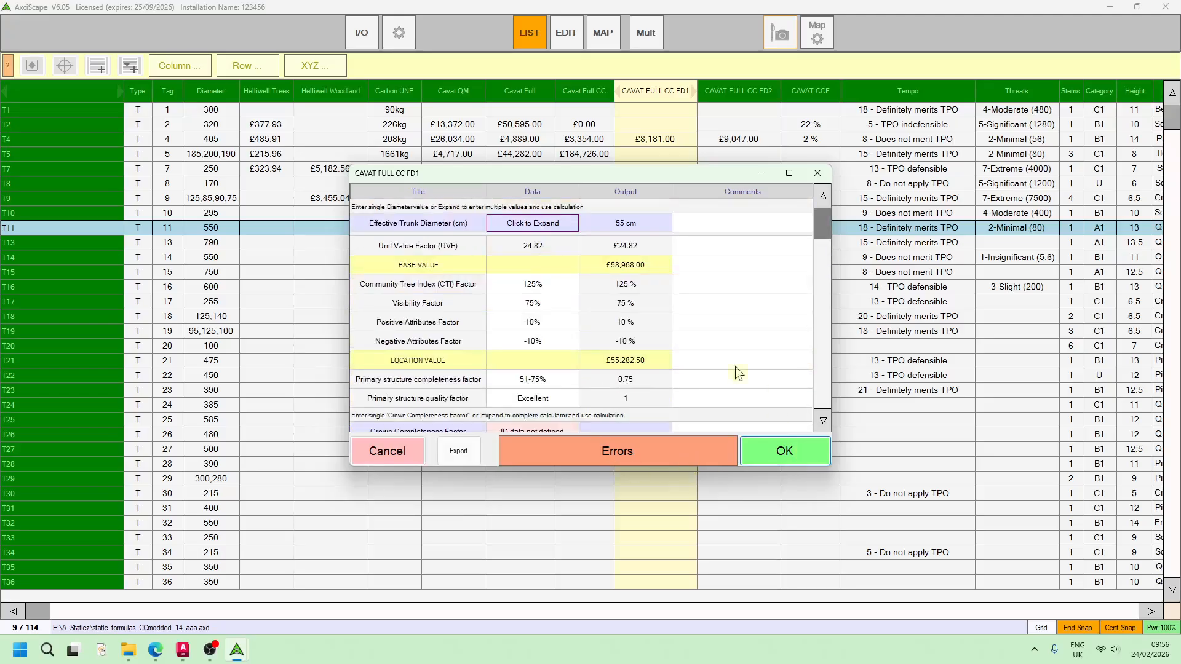
# Override T11's Crown Completeness Factor with 50, and expand the factor again to switch back to its calculator
pyautogui.scroll(-2, 652, 369)
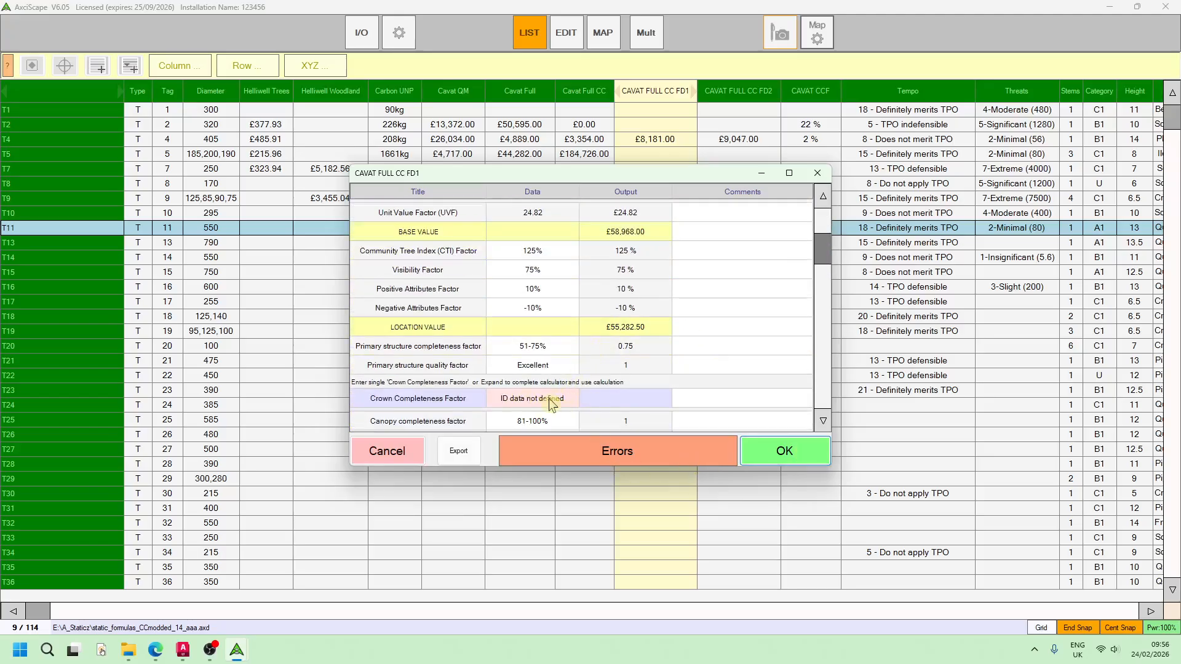
pyautogui.scroll(-2, 604, 394)
pyautogui.click(553, 366)
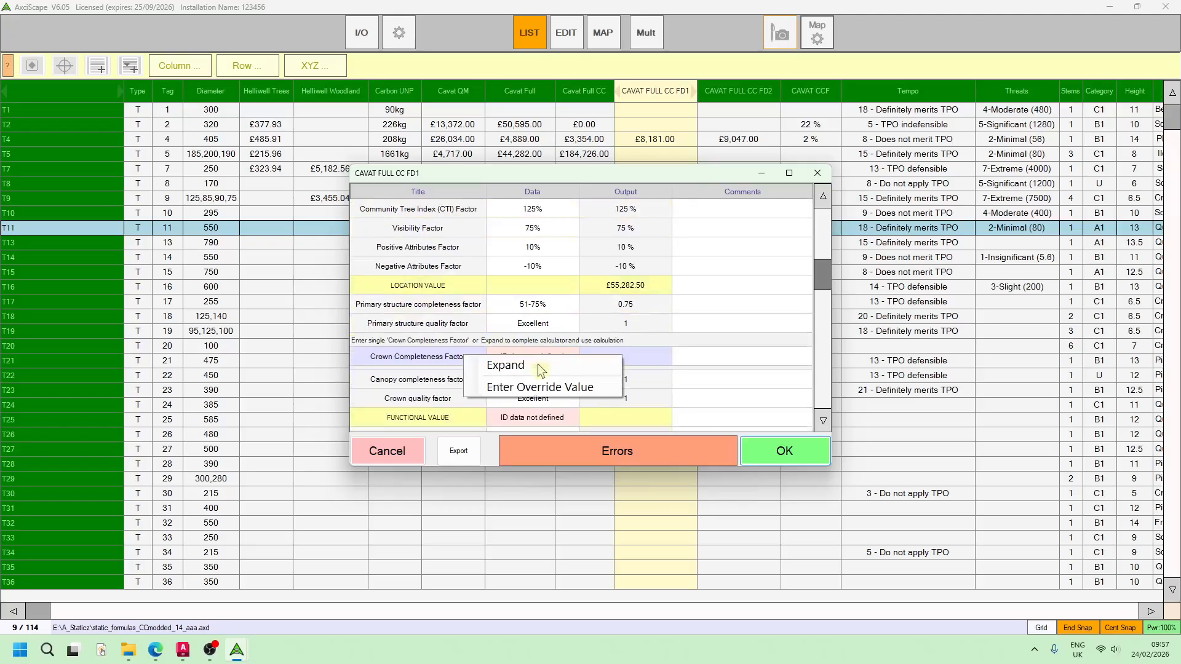
pyautogui.click(538, 385)
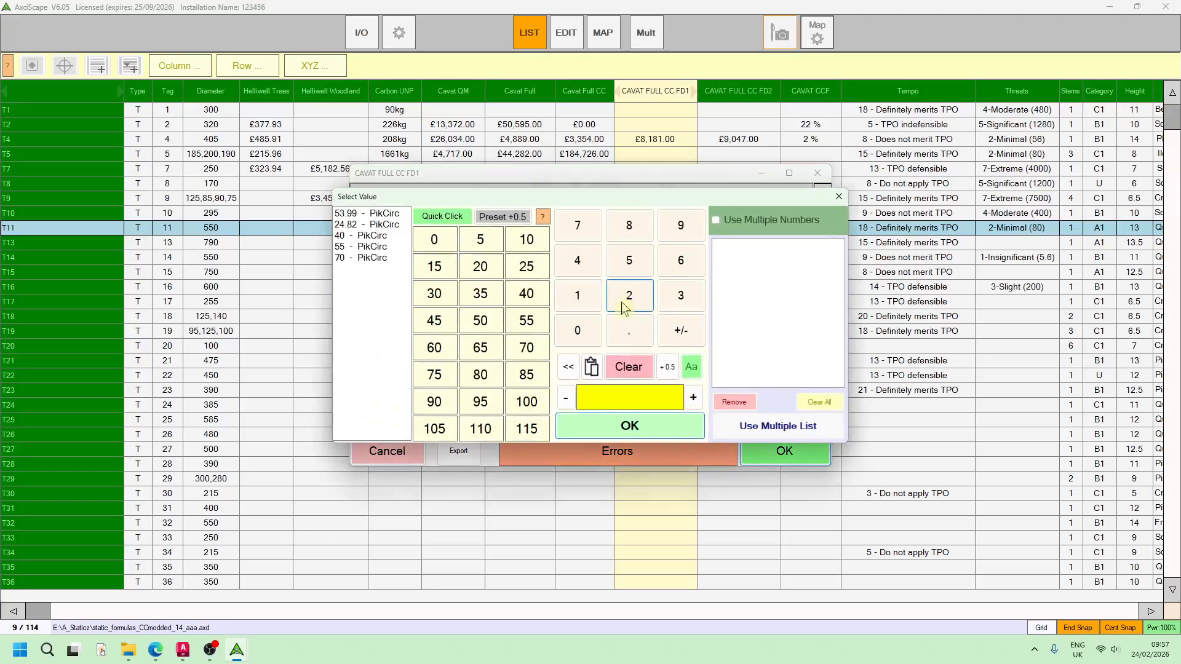
pyautogui.click(480, 321)
pyautogui.click(558, 357)
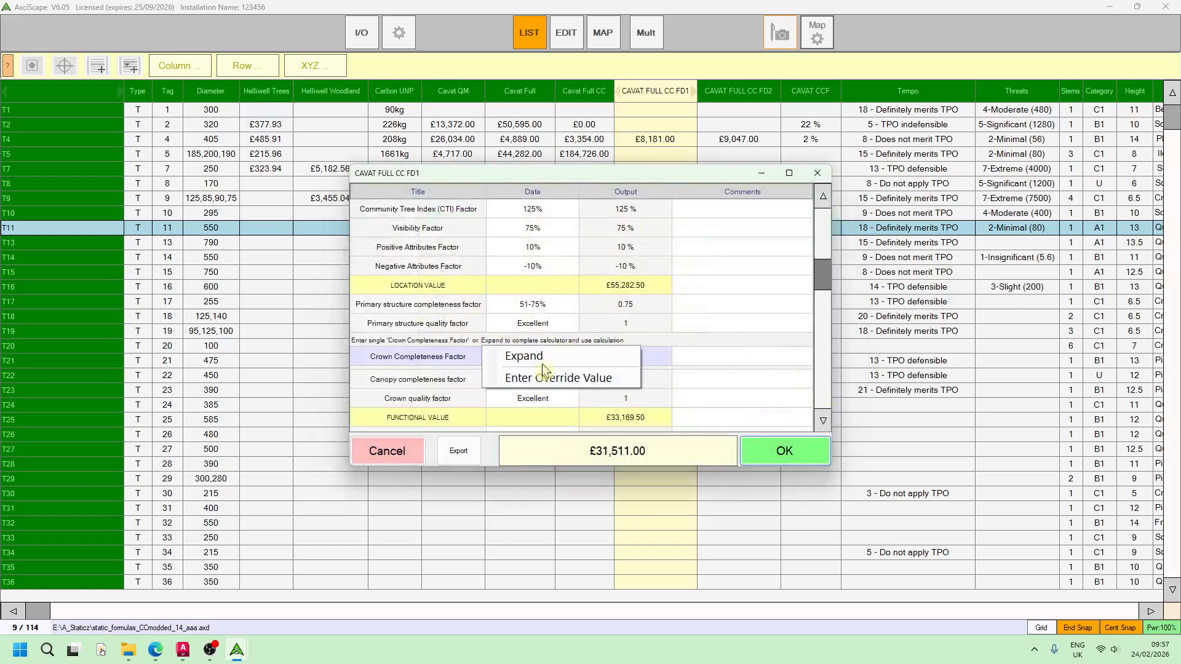
pyautogui.click(544, 364)
pyautogui.click(779, 460)
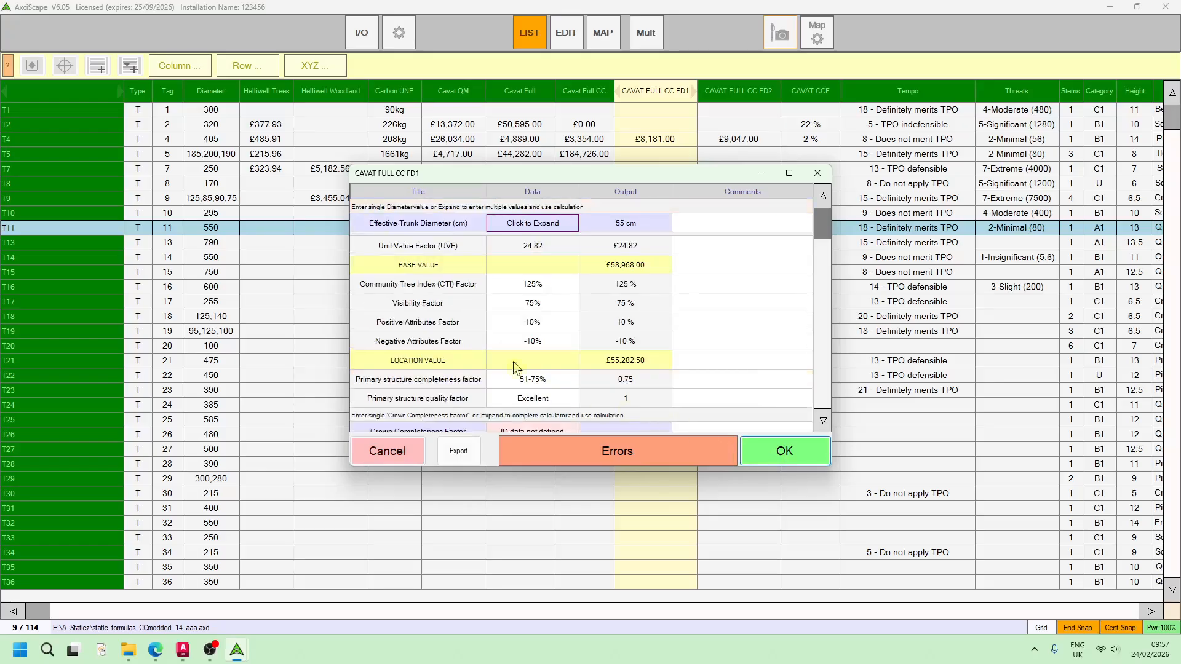
# Override T11's Crown Completeness Factor with 100, review the resulting CAVAT value, and save the valuation
pyautogui.scroll(-1, 521, 381)
pyautogui.click(527, 418)
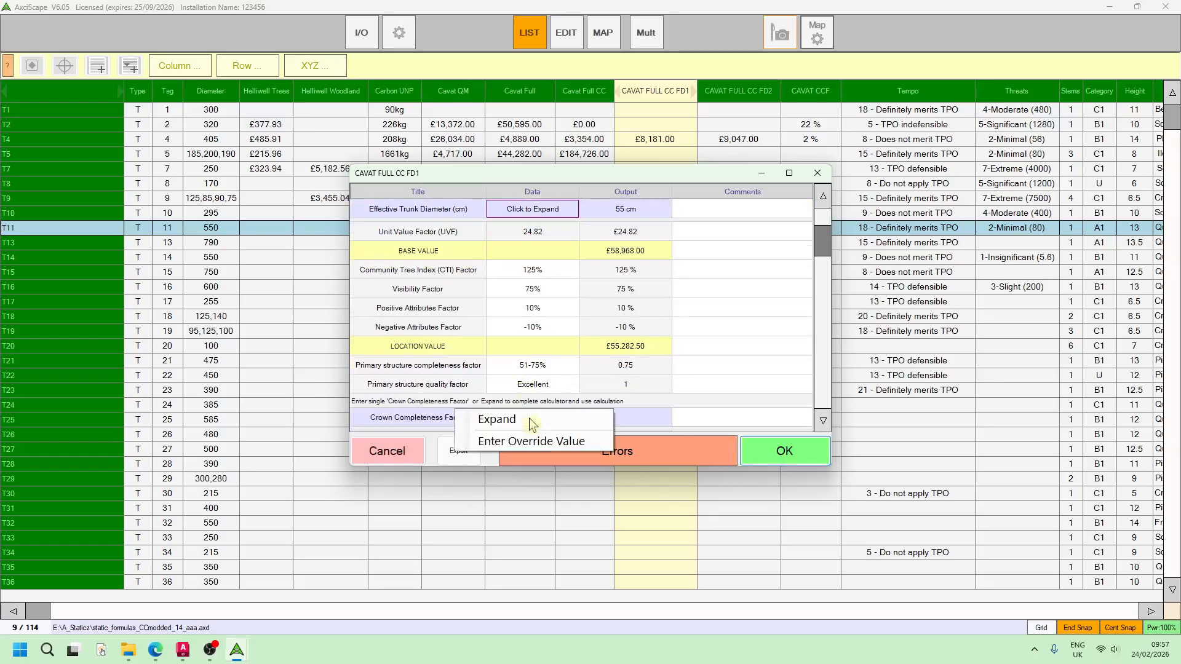
pyautogui.click(527, 441)
pyautogui.click(527, 405)
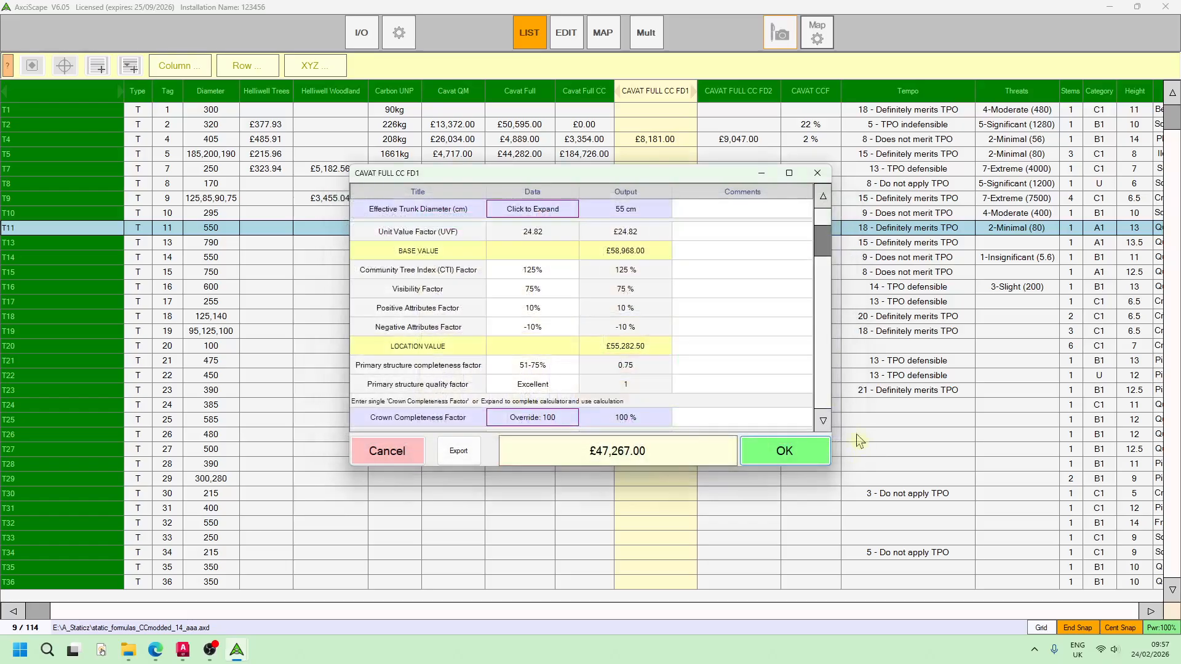
pyautogui.scroll(-1, 705, 368)
pyautogui.scroll(-3, 705, 368)
pyautogui.scroll(-4, 726, 394)
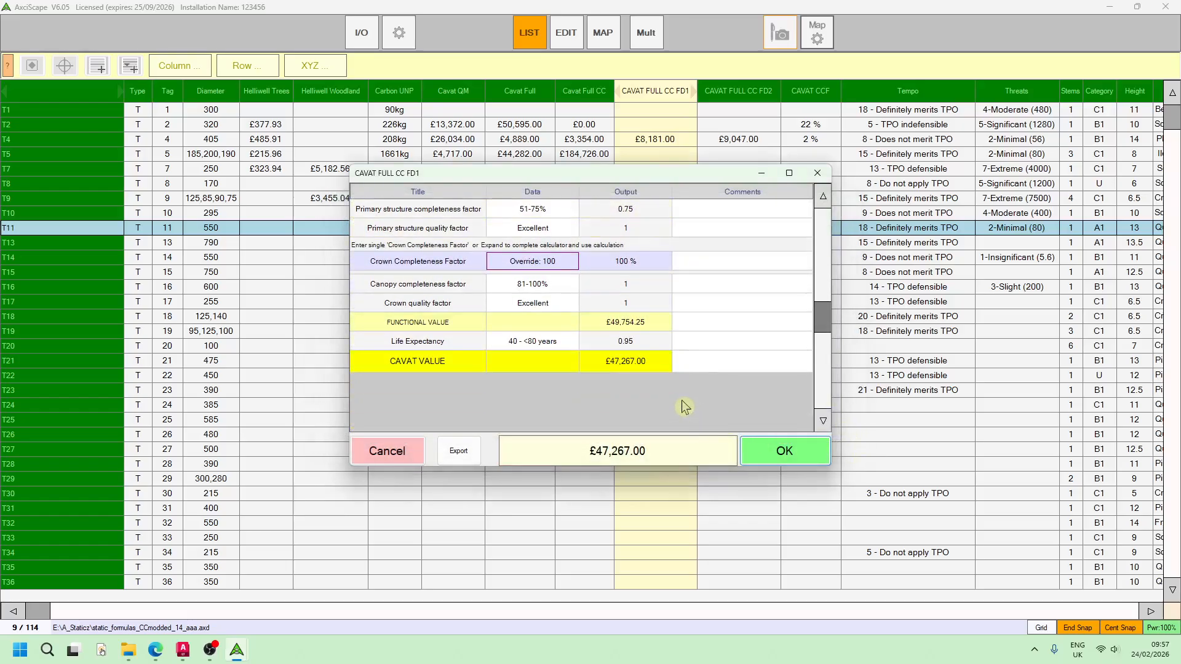
pyautogui.scroll(4, 683, 406)
pyautogui.click(785, 452)
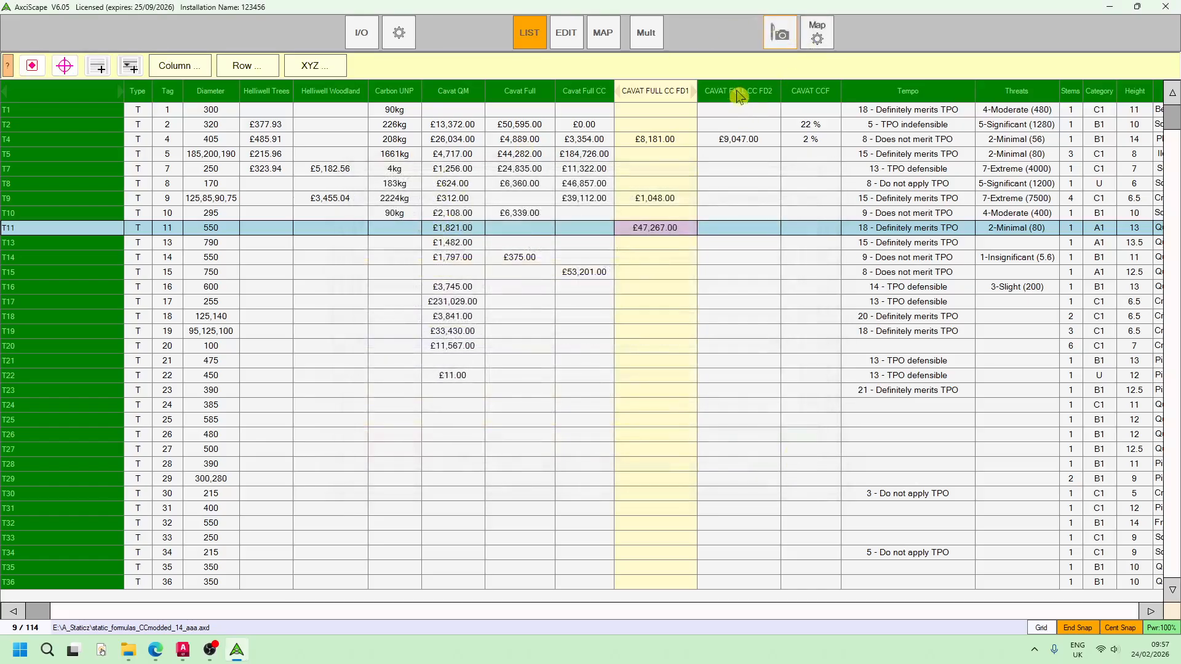
# Open T4's CAVAT FULL CC FD2 valuation, examine the expected crown rows in its expanded Crown Completeness Factor, and close it
pyautogui.click(746, 139)
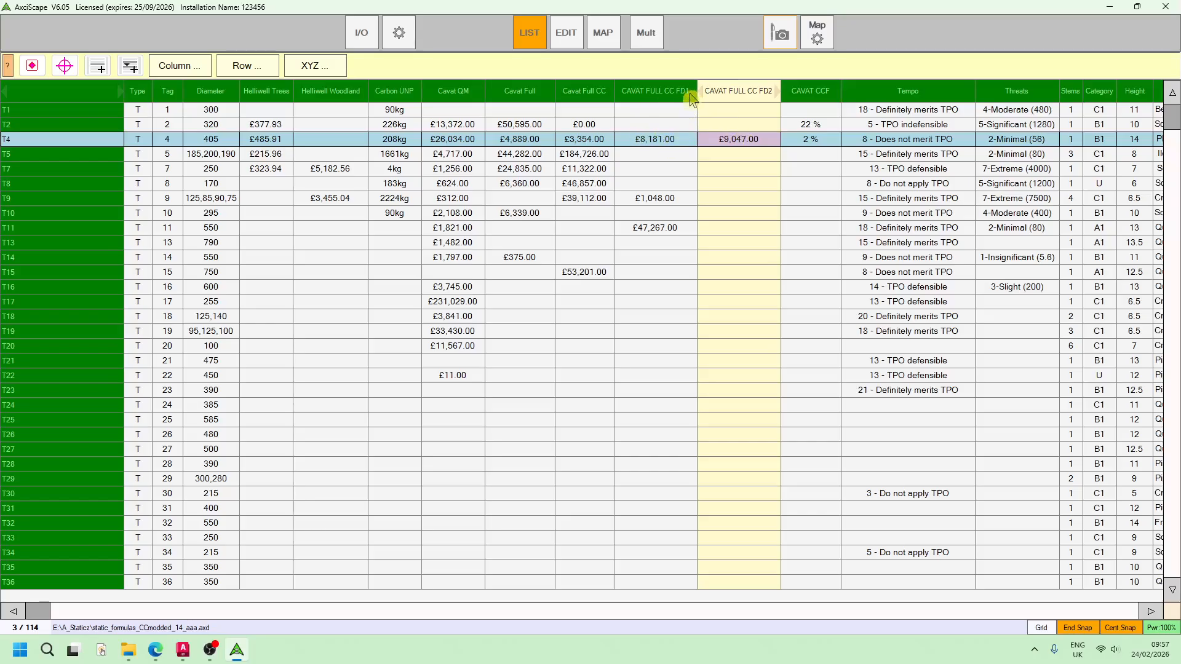
pyautogui.doubleClick(756, 141)
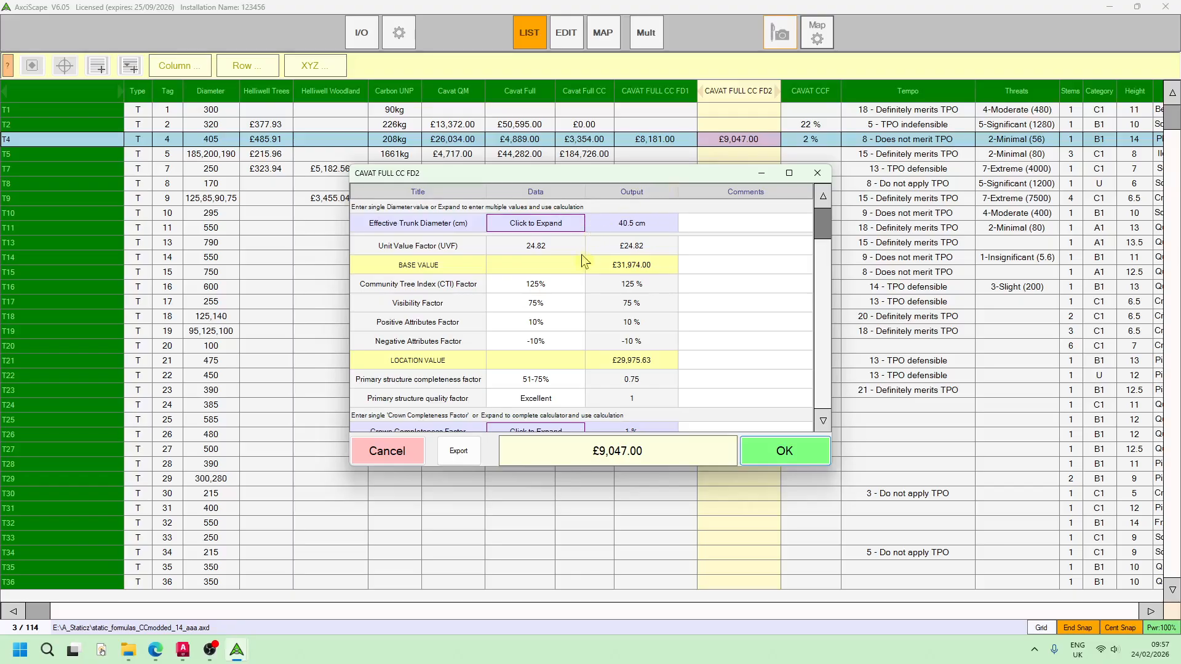
pyautogui.scroll(-3, 581, 254)
pyautogui.click(553, 360)
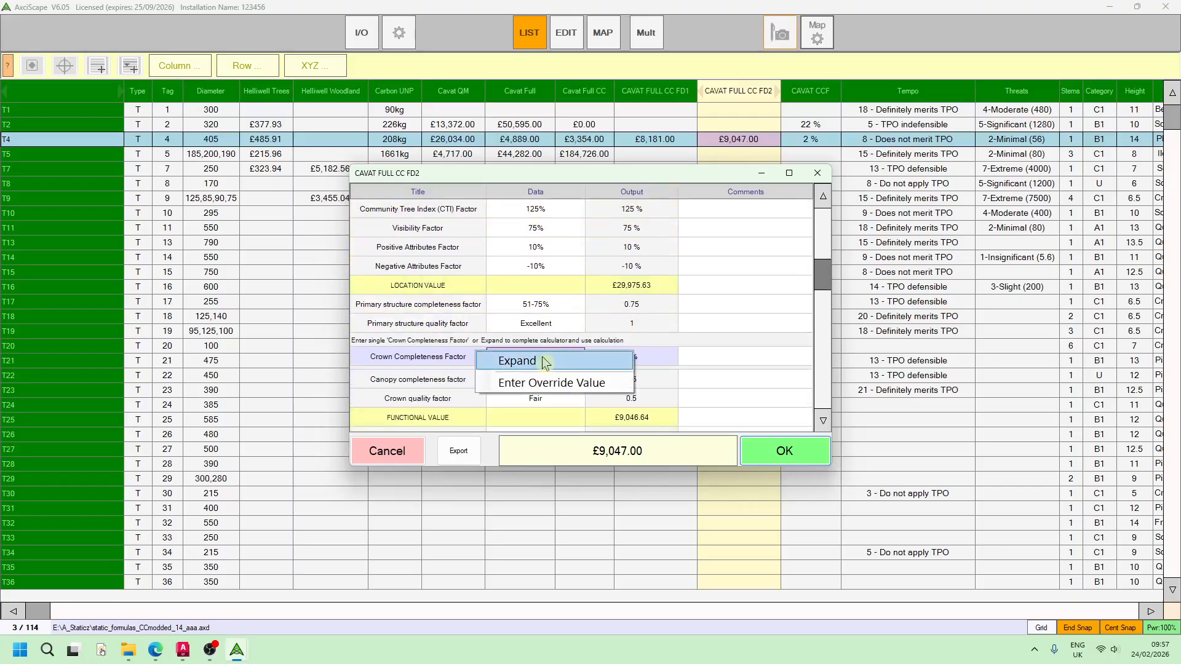
pyautogui.click(538, 363)
pyautogui.scroll(-1, 534, 238)
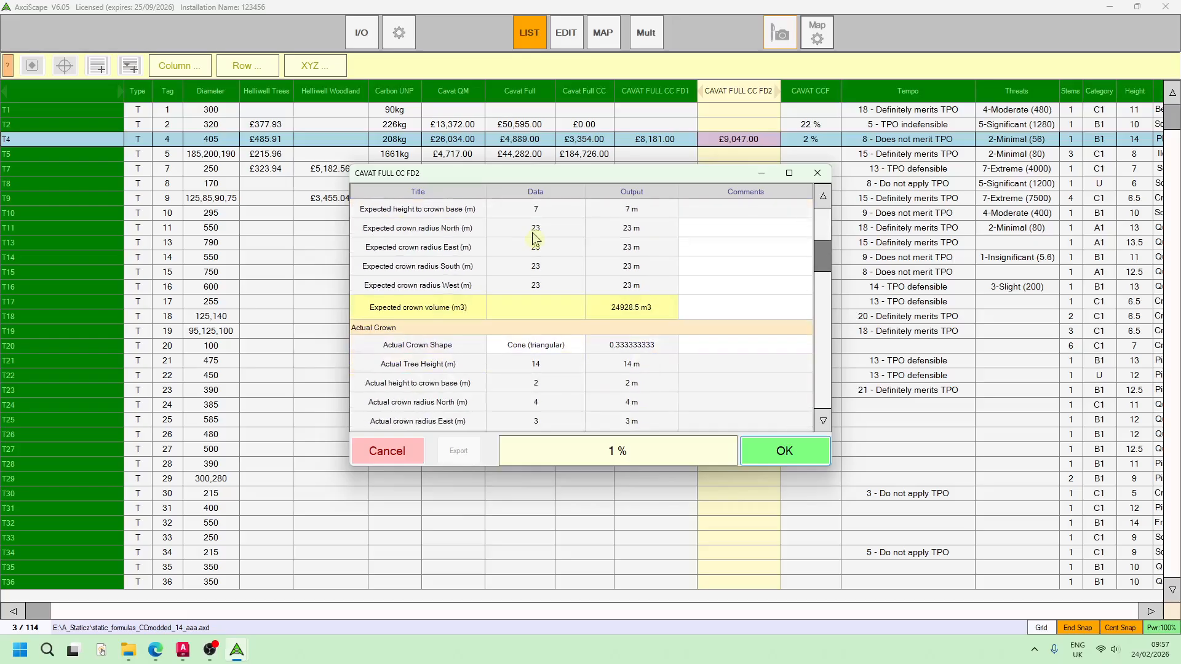
pyautogui.scroll(1, 545, 316)
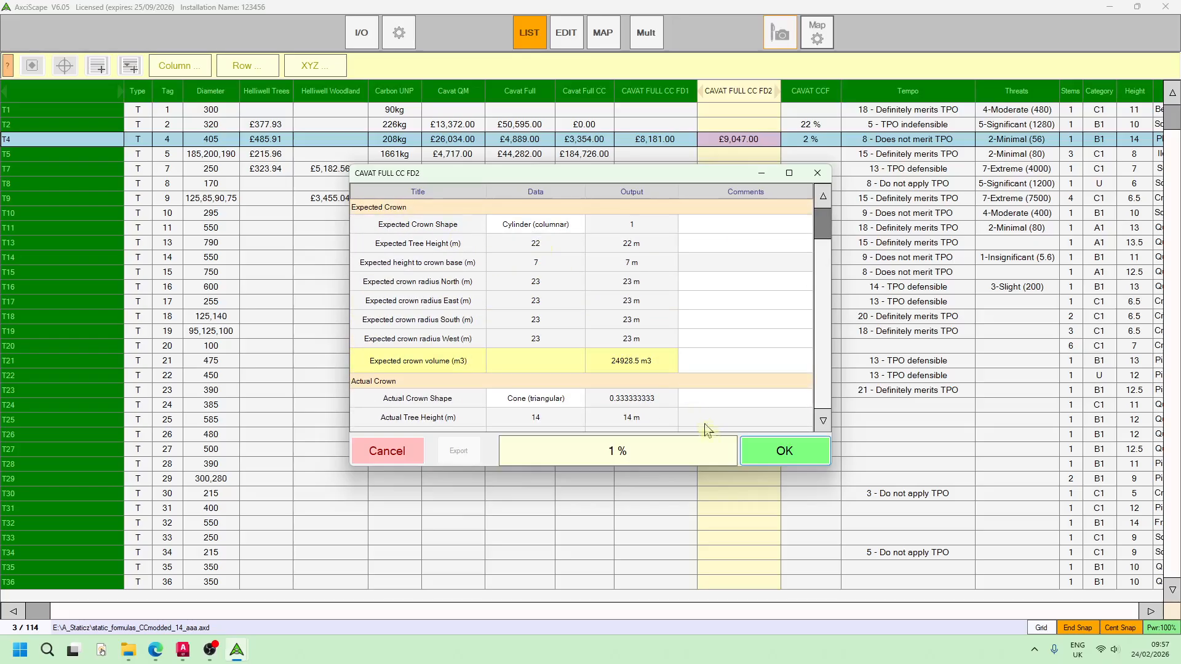
pyautogui.click(785, 452)
pyautogui.click(782, 451)
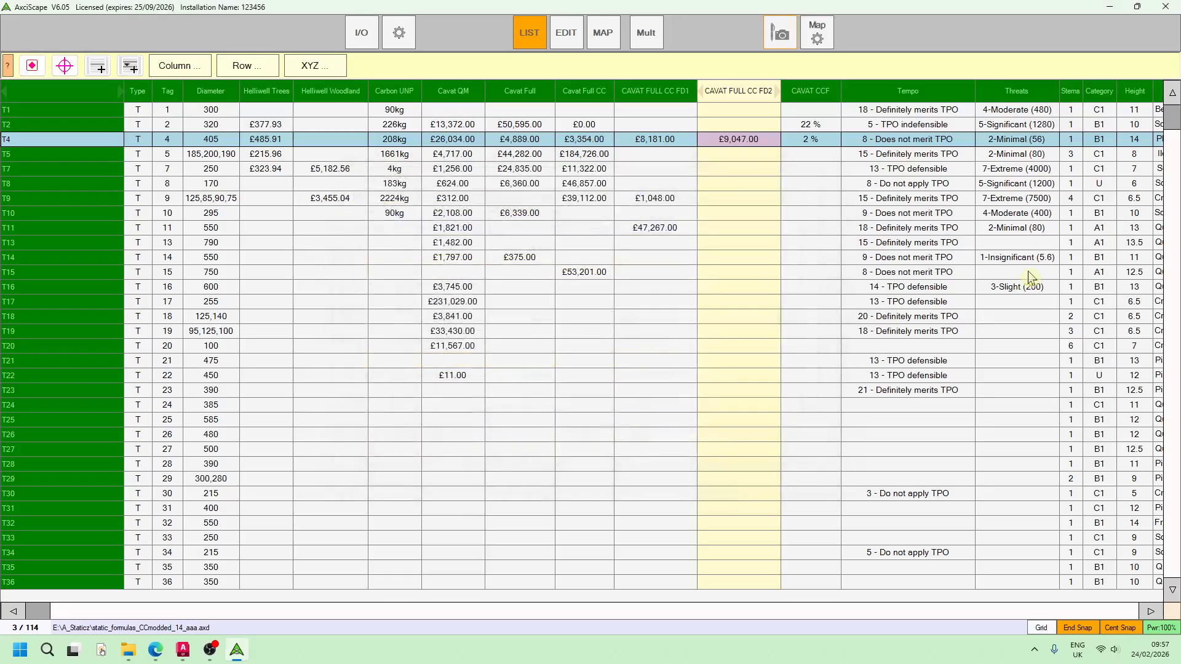
# Examine T4's ultimate crown radius, ultimate crown height and ultimate tree height fields in the survey list
pyautogui.hscroll(6, 1028, 271)
pyautogui.hscroll(2, 908, 326)
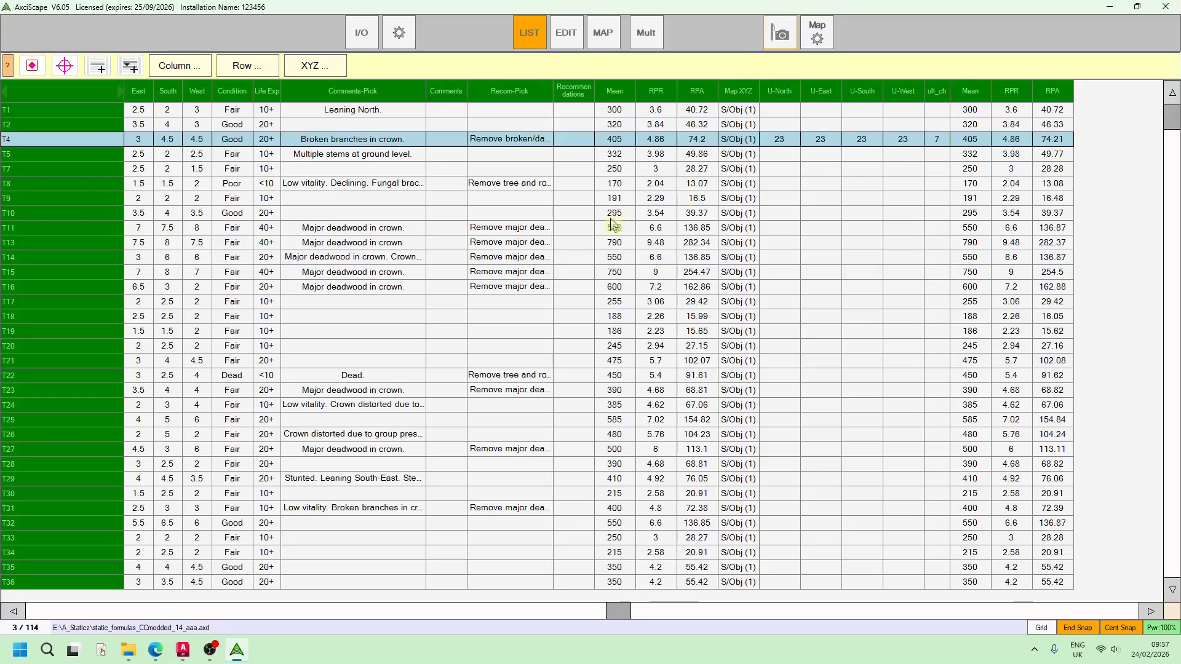
pyautogui.hscroll(-1, 490, 262)
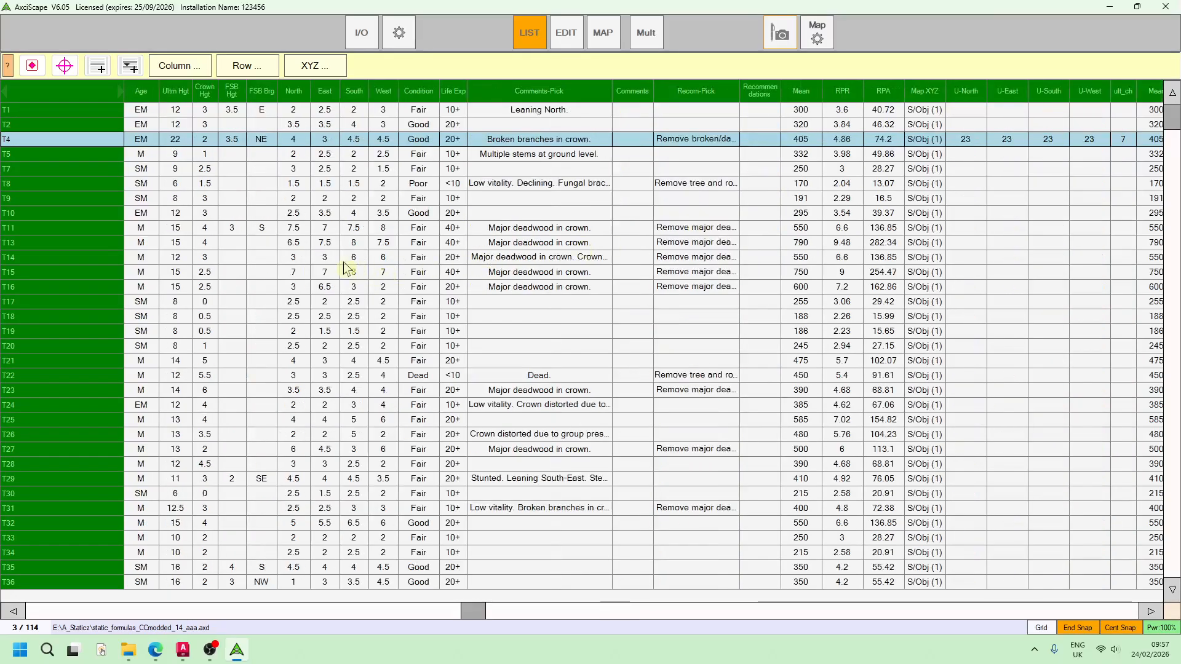
pyautogui.hscroll(-1, 371, 229)
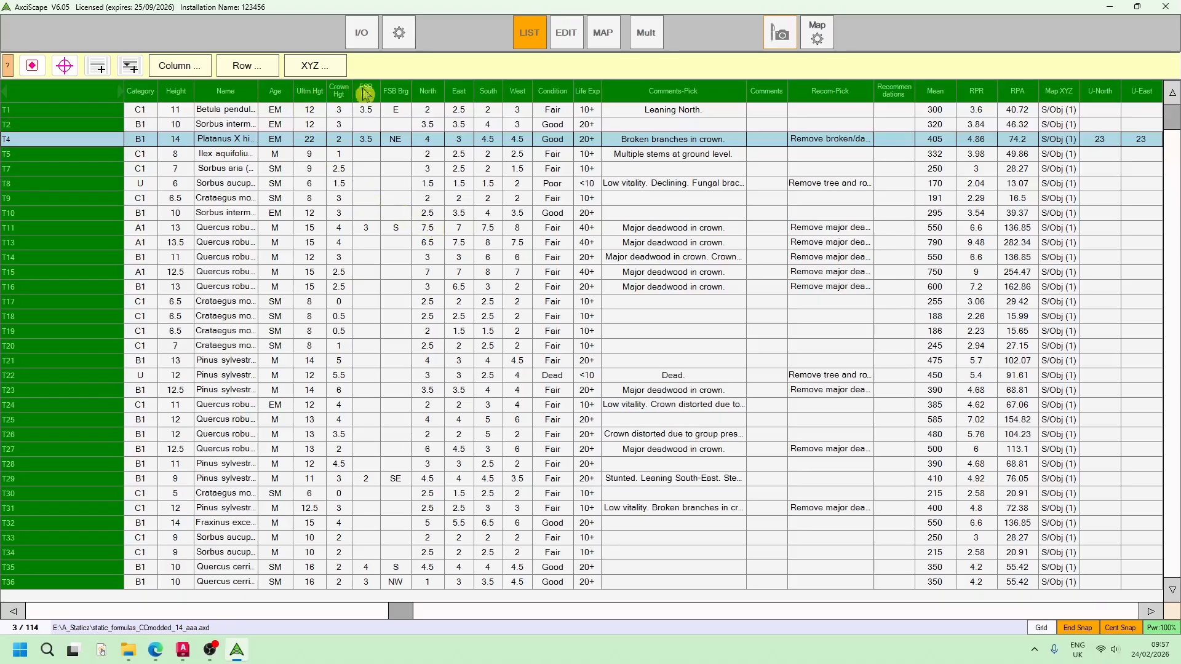
pyautogui.click(310, 141)
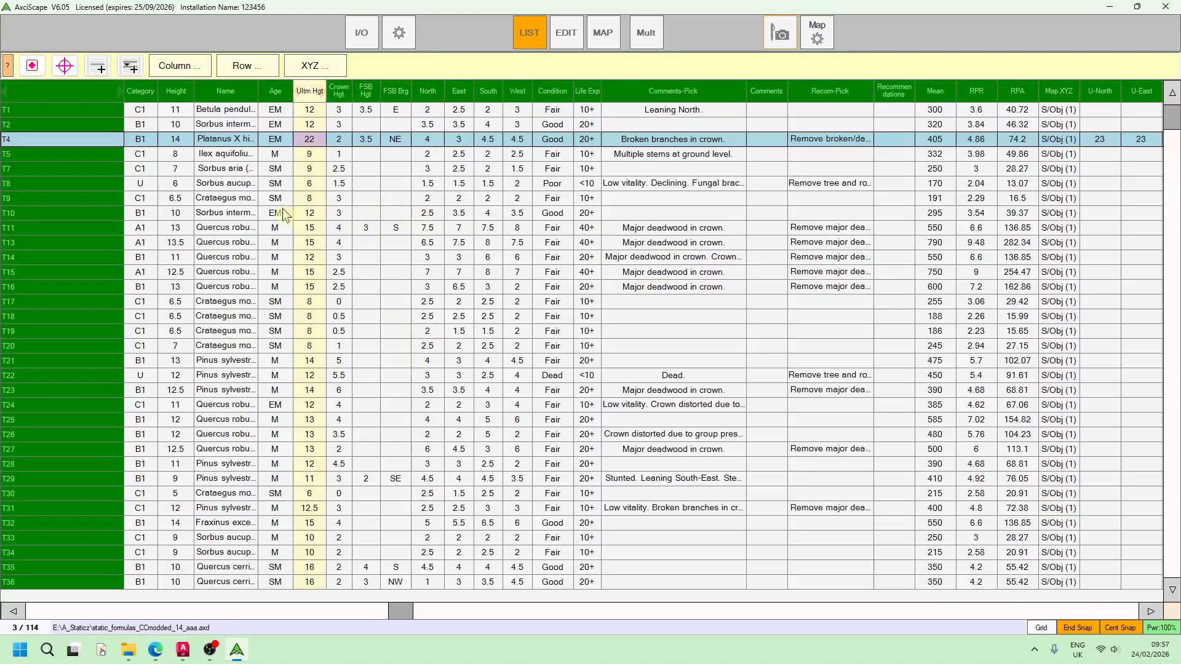
pyautogui.hscroll(-1, 496, 305)
pyautogui.hscroll(-1, 747, 360)
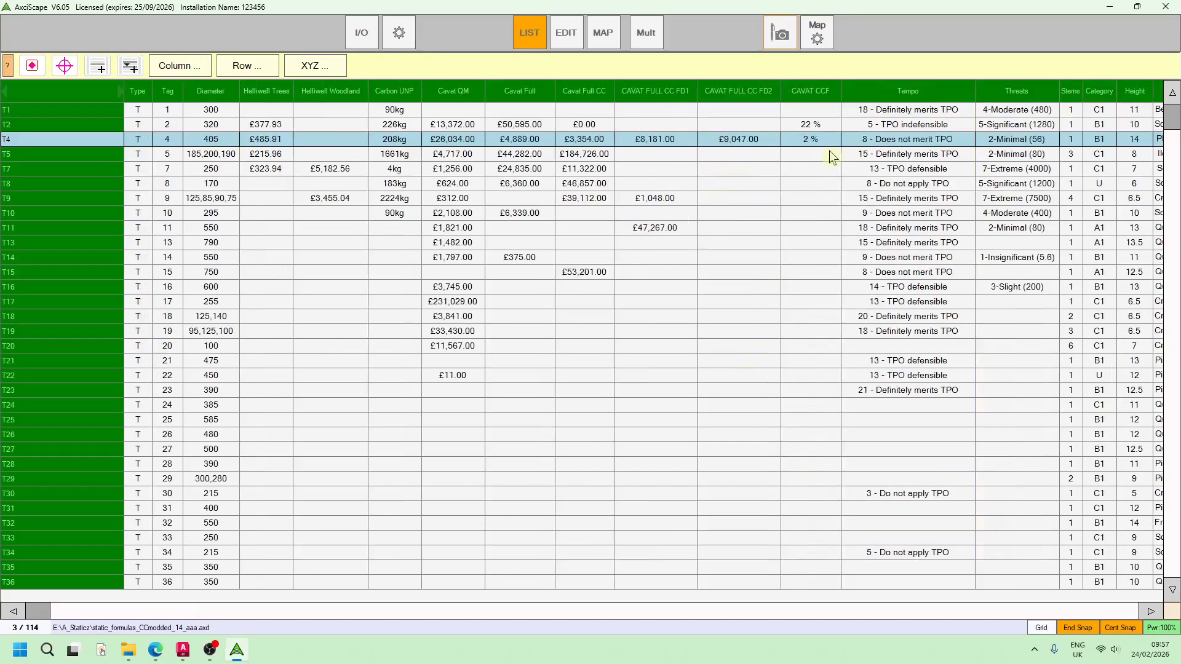
# Reopen T4's CAVAT FULL CC FD2 valuation, compare the expected and actual crown rows in the expanded Crown Completeness Factor, and return
pyautogui.click(736, 141)
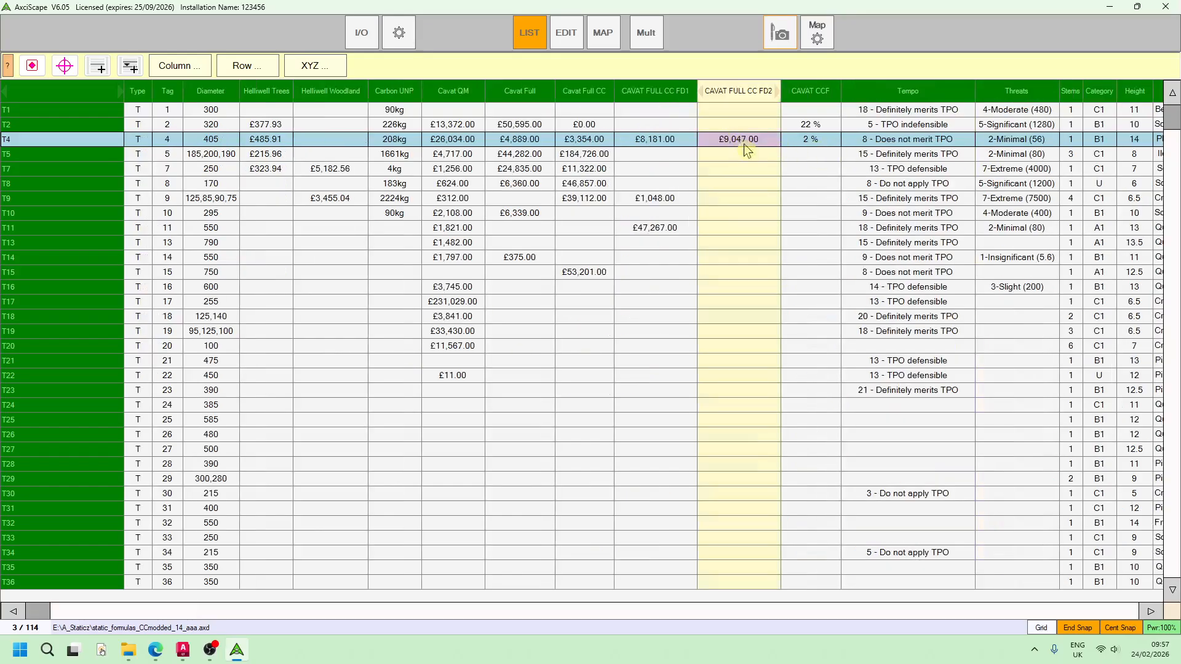
pyautogui.doubleClick(747, 146)
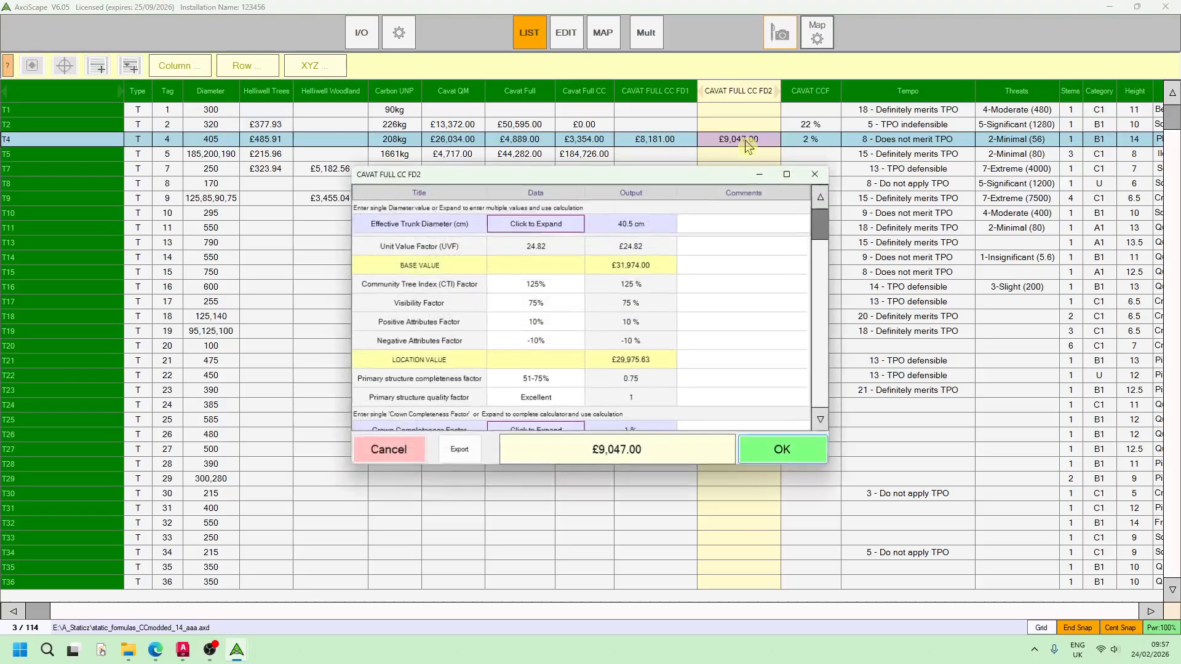
pyautogui.scroll(-3, 578, 369)
pyautogui.click(538, 362)
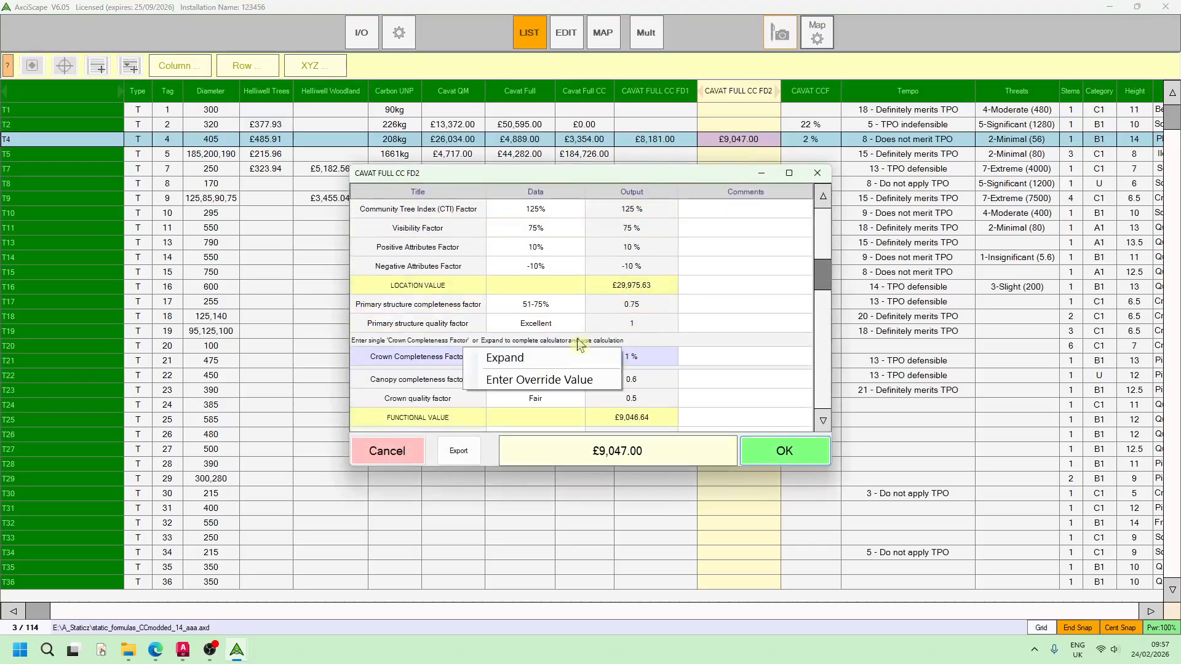
pyautogui.click(541, 359)
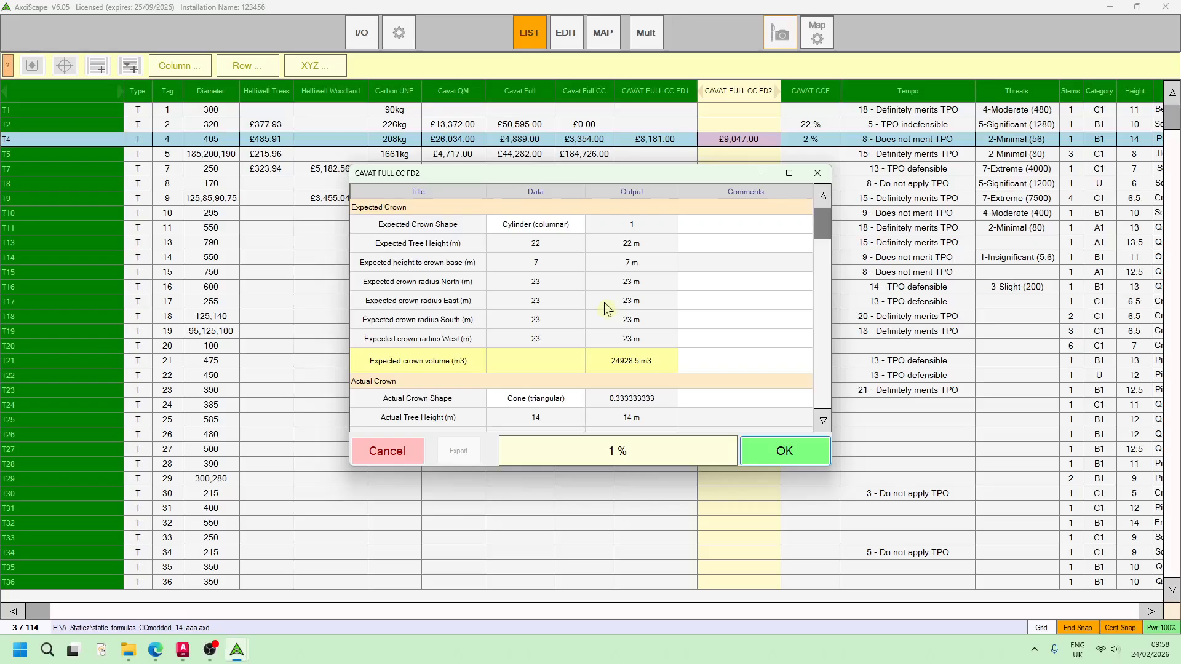
pyautogui.scroll(-5, 608, 301)
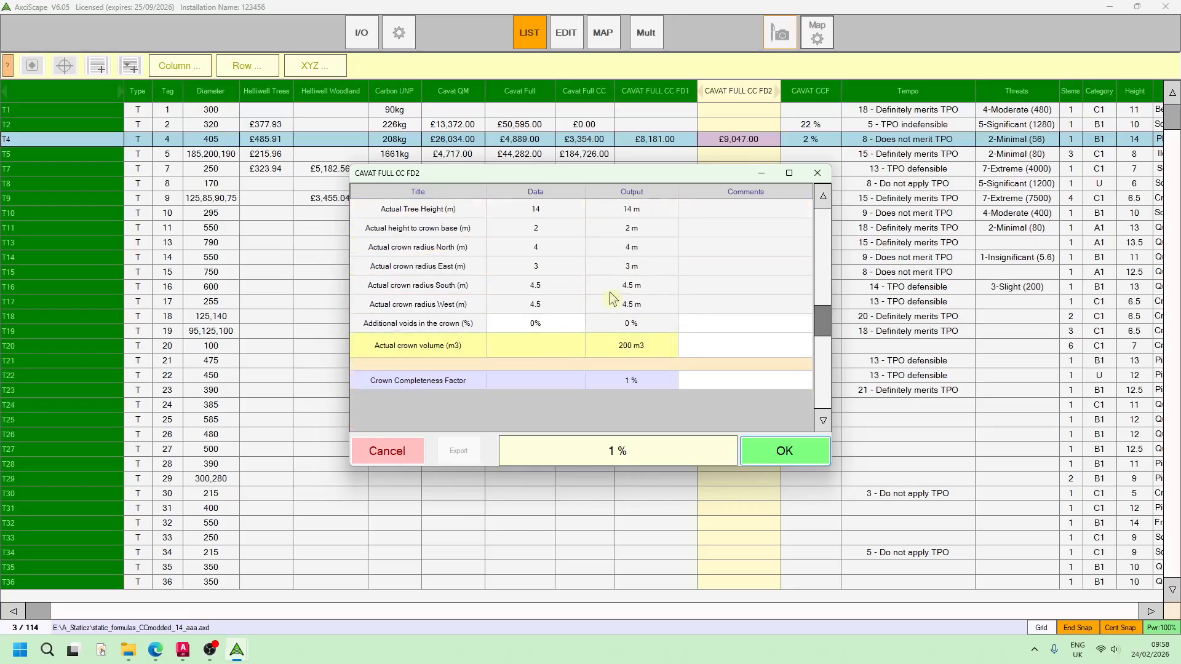
pyautogui.scroll(5, 628, 385)
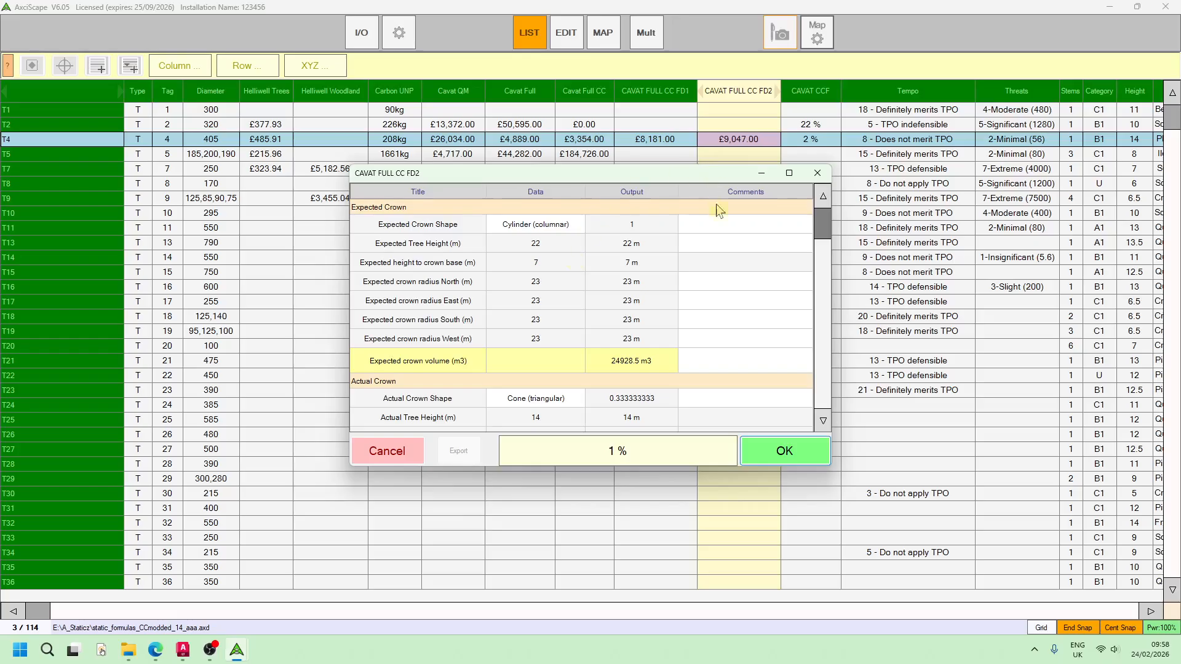
pyautogui.click(805, 457)
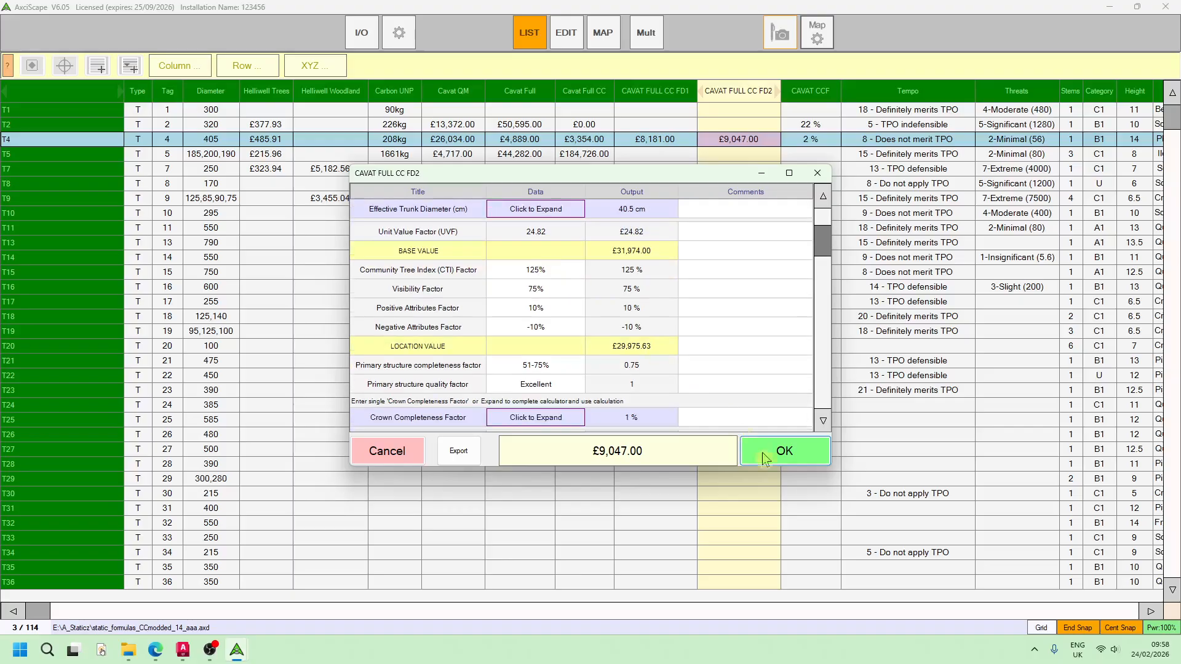
# Accept T4's CAVAT FULL CC FD2 valuation and return to the survey list
pyautogui.click(812, 453)
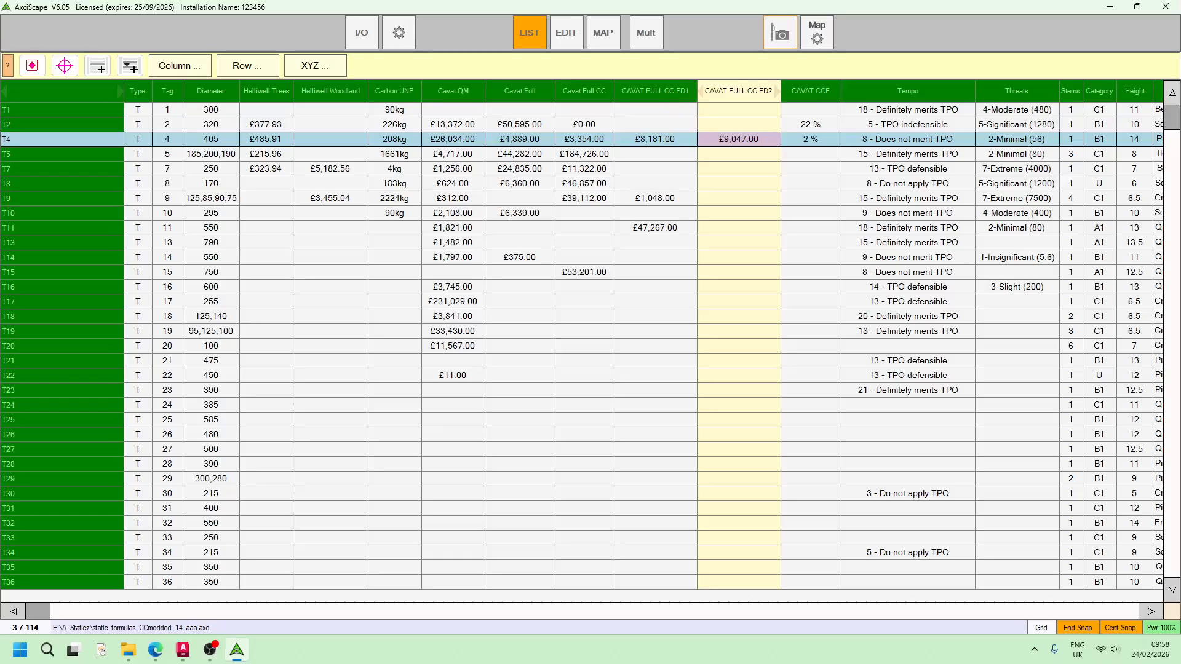
pyautogui.hotkey('alt', 'Tab')
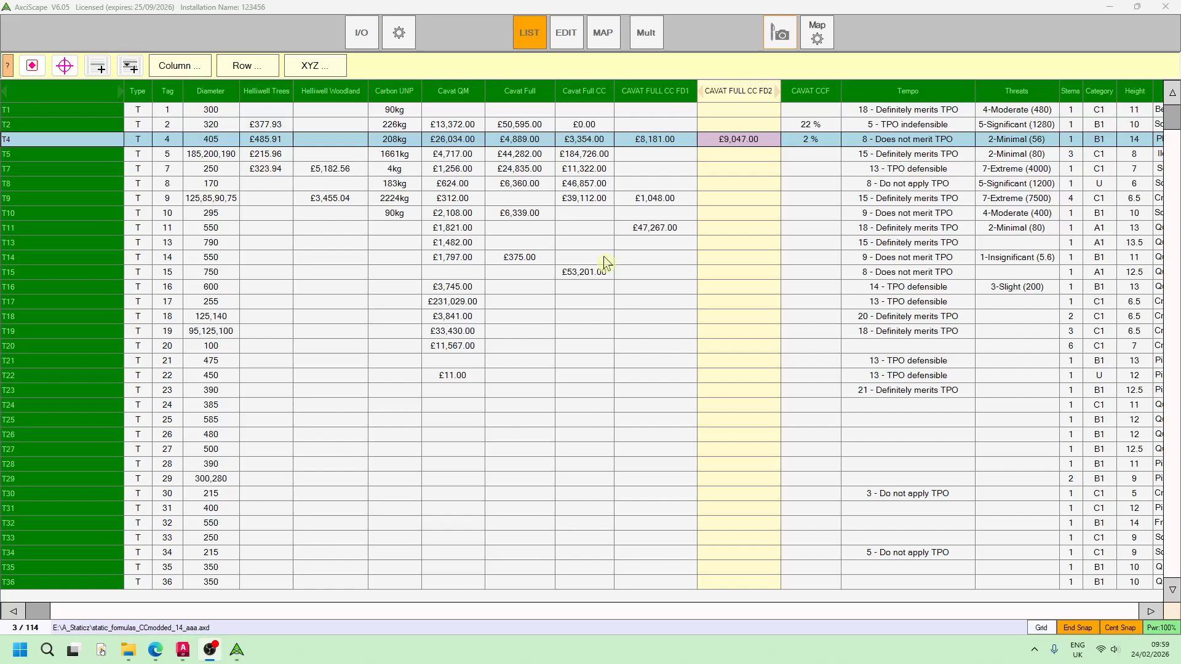
# Open the CAVAT FULL CC FD1 column's interactive formula definition, examine the field-linked expected and actual crown rows, and close it
pyautogui.click(645, 91)
pyautogui.rightClick(646, 91)
pyautogui.click(659, 112)
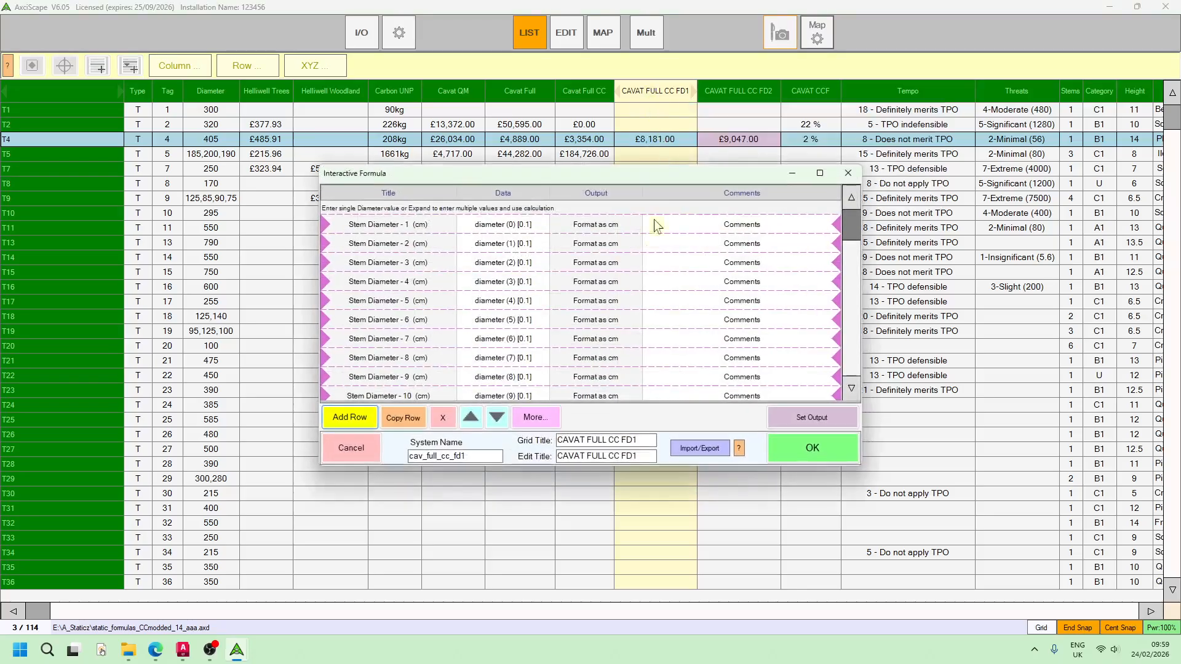
pyautogui.scroll(-5, 627, 264)
pyautogui.scroll(-8, 628, 270)
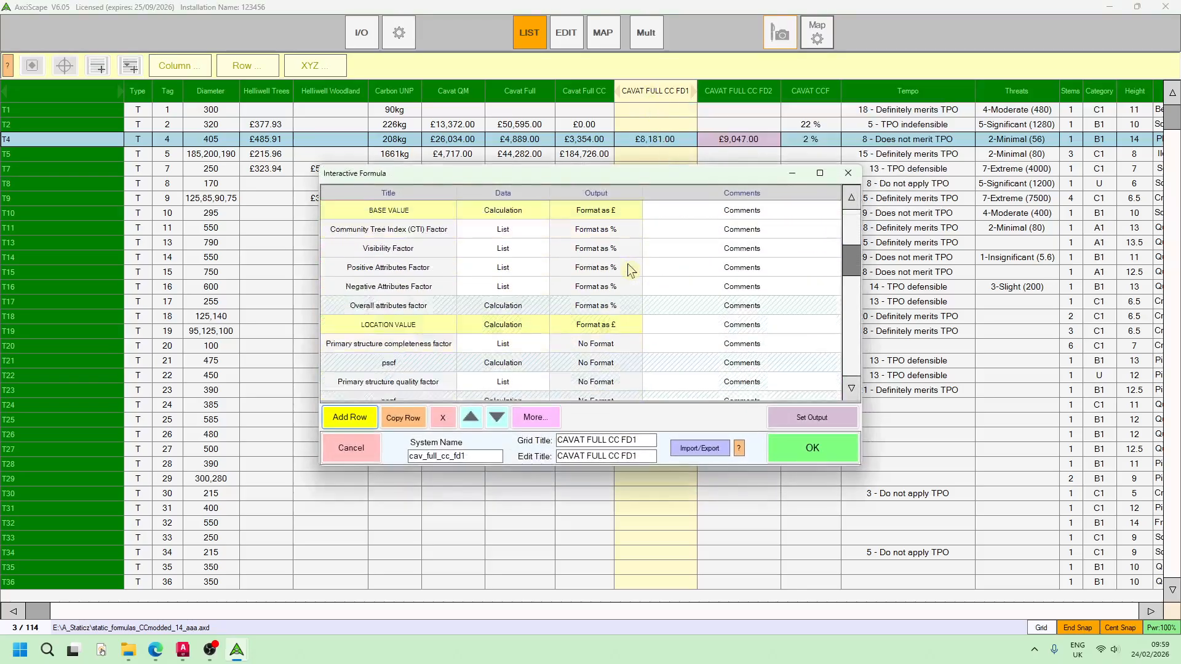
pyautogui.scroll(-9, 627, 264)
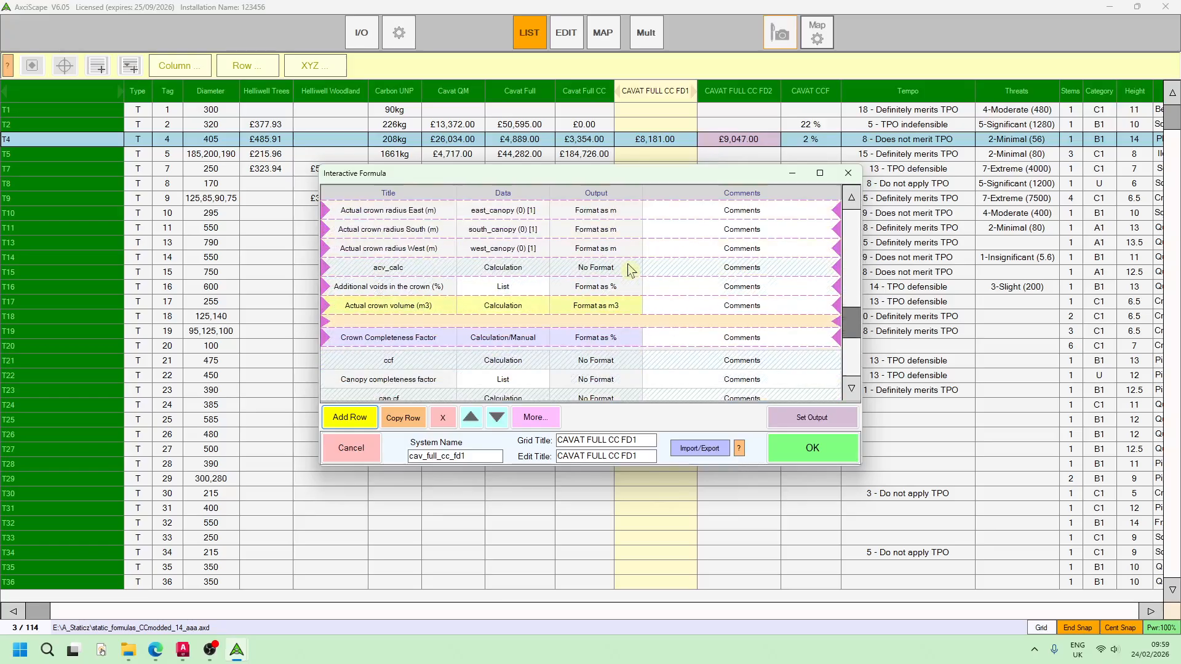
pyautogui.scroll(8, 625, 282)
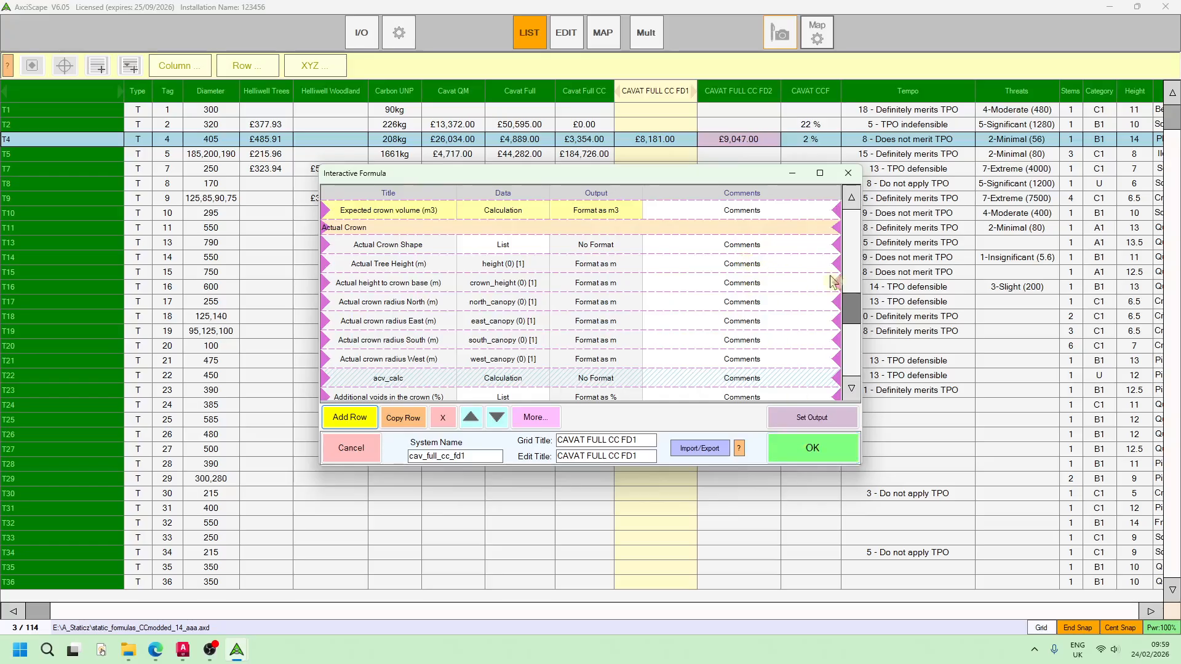
pyautogui.click(810, 455)
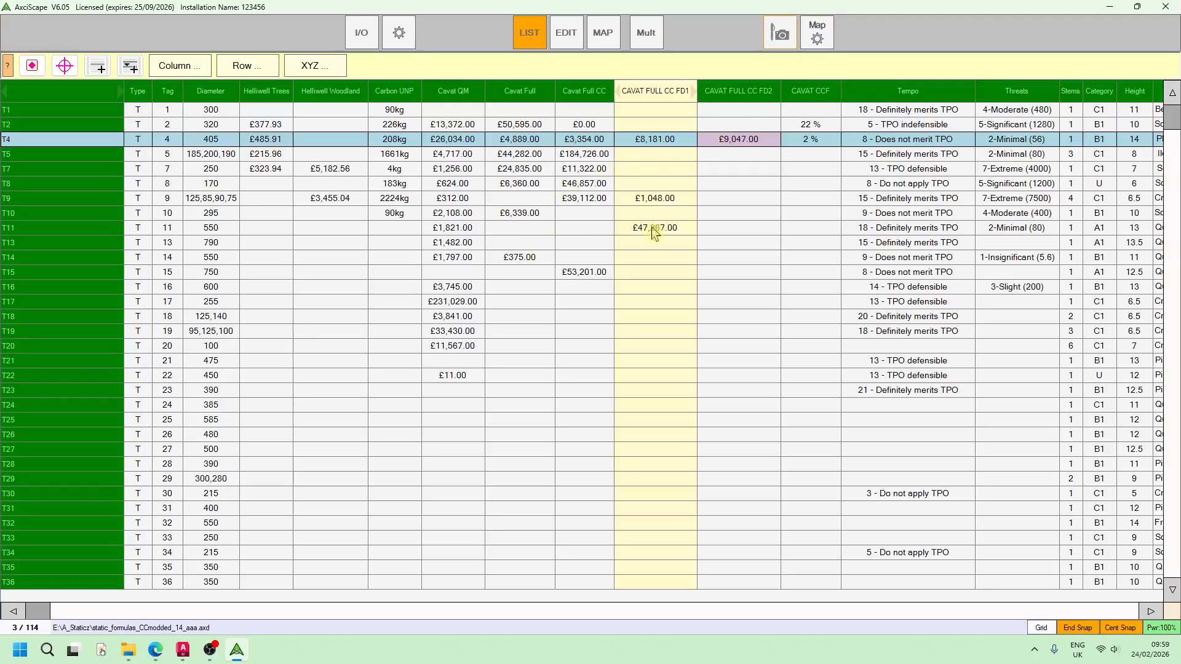
# Select the Helliwell Trees column and look across the formula and tree data columns in the survey list
pyautogui.click(278, 93)
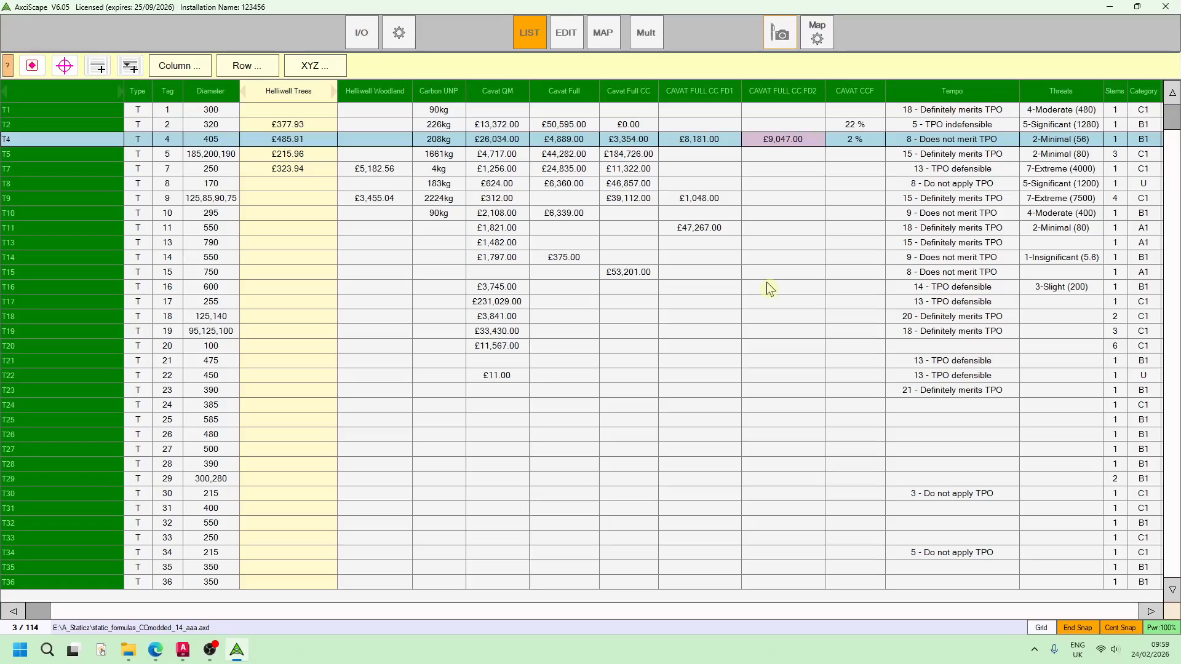
pyautogui.hscroll(2, 984, 302)
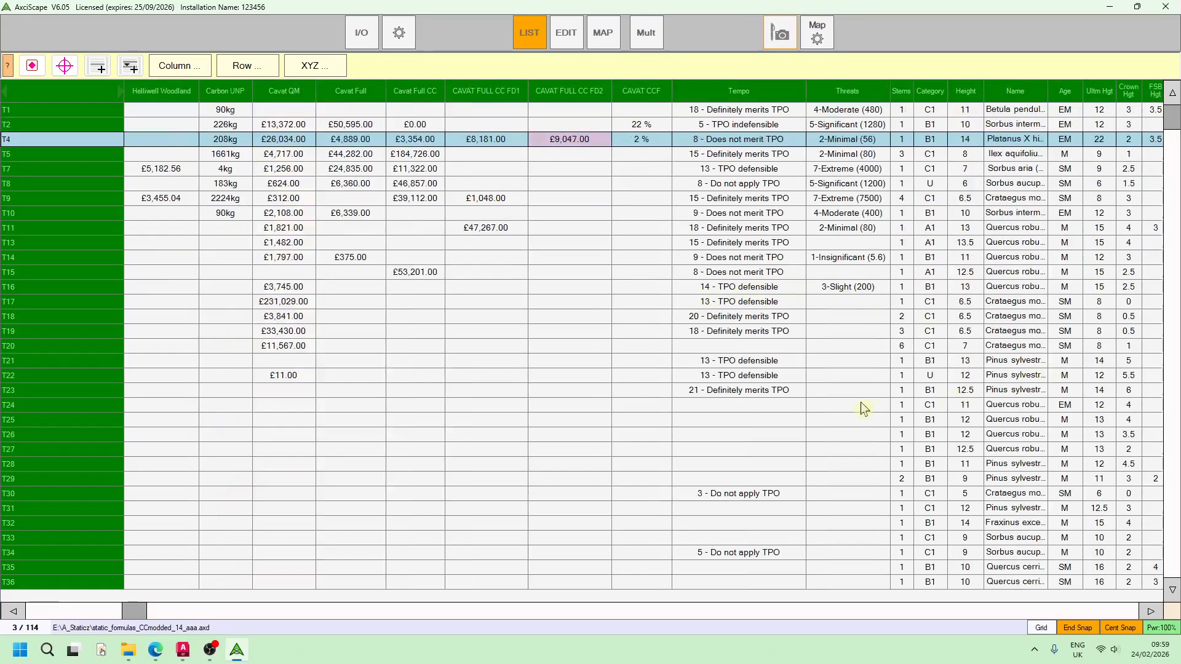